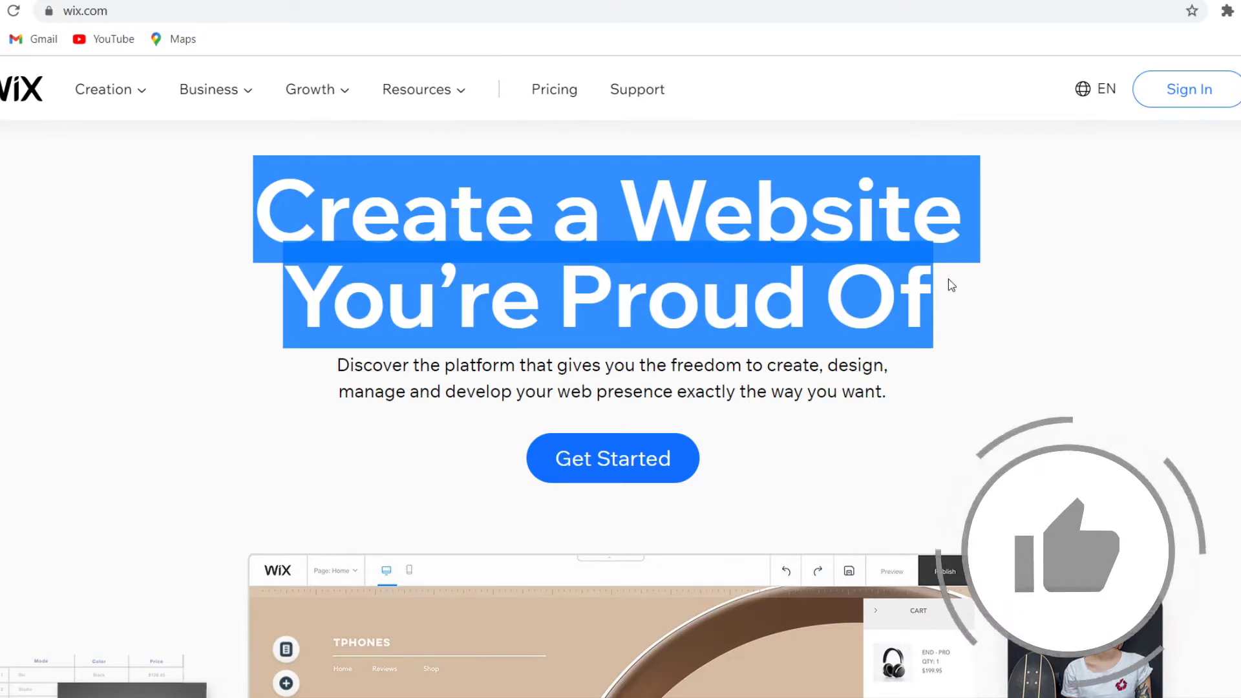
Get started from the Wix homepage and choose to sign up for a new account
left_click(848, 296)
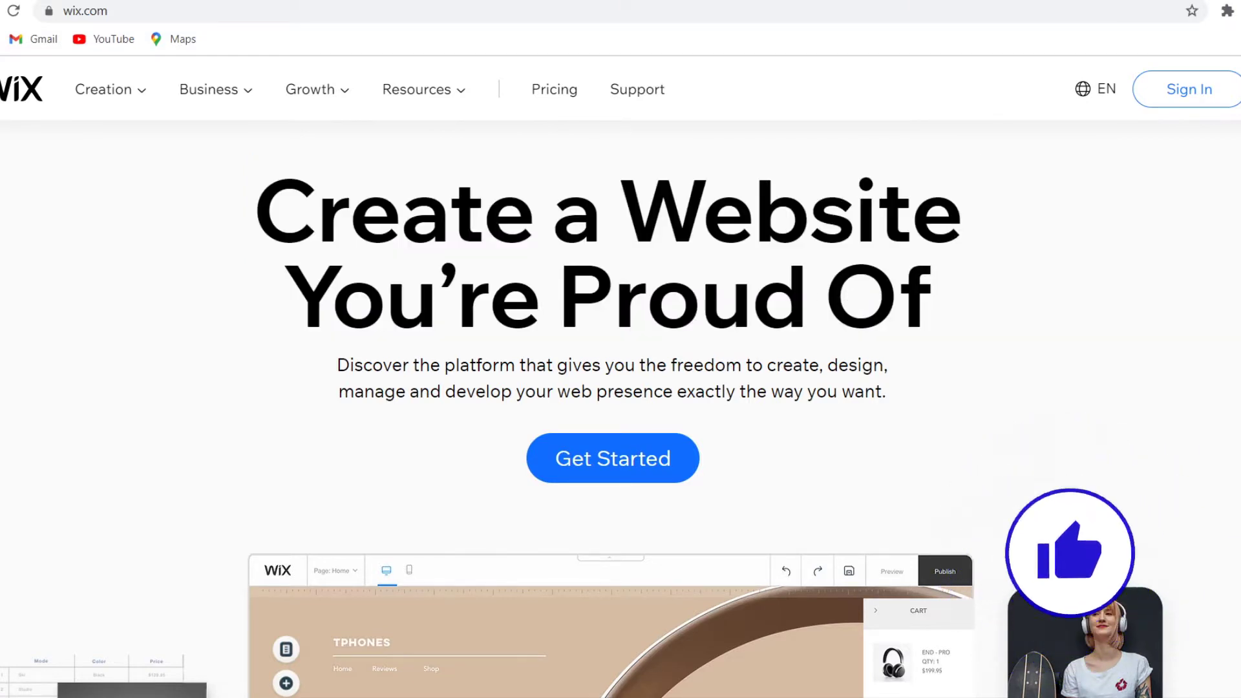
left_click(593, 464)
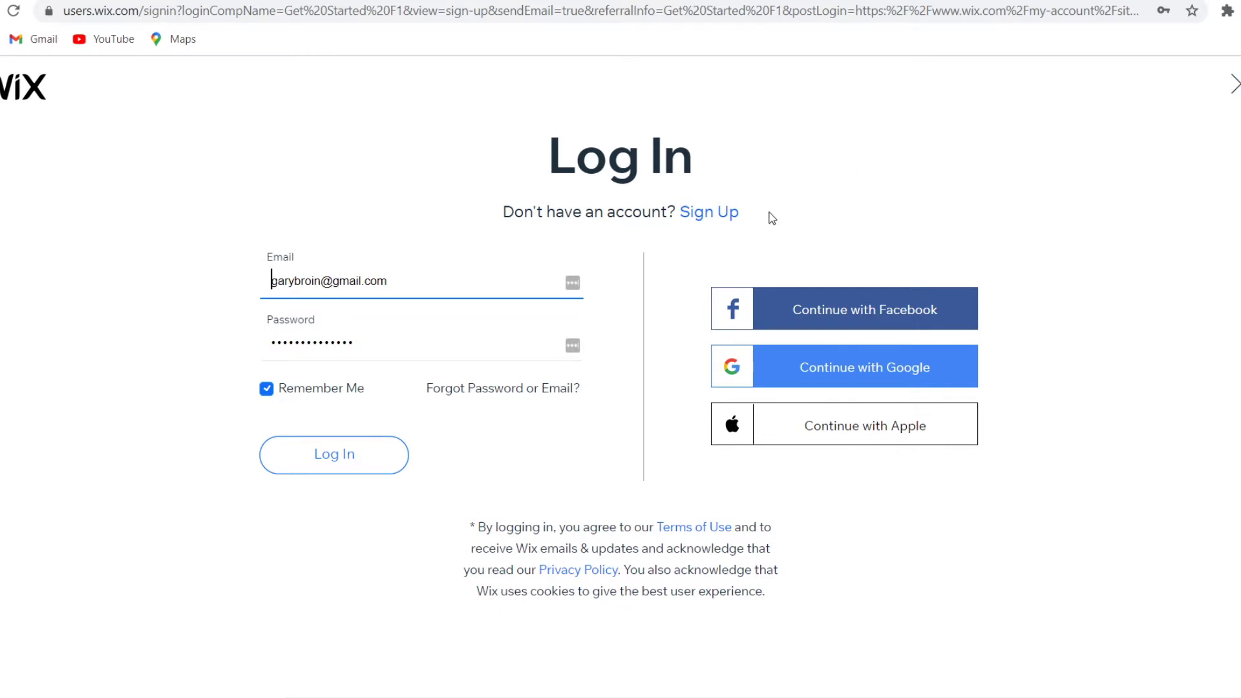
left_click(735, 214)
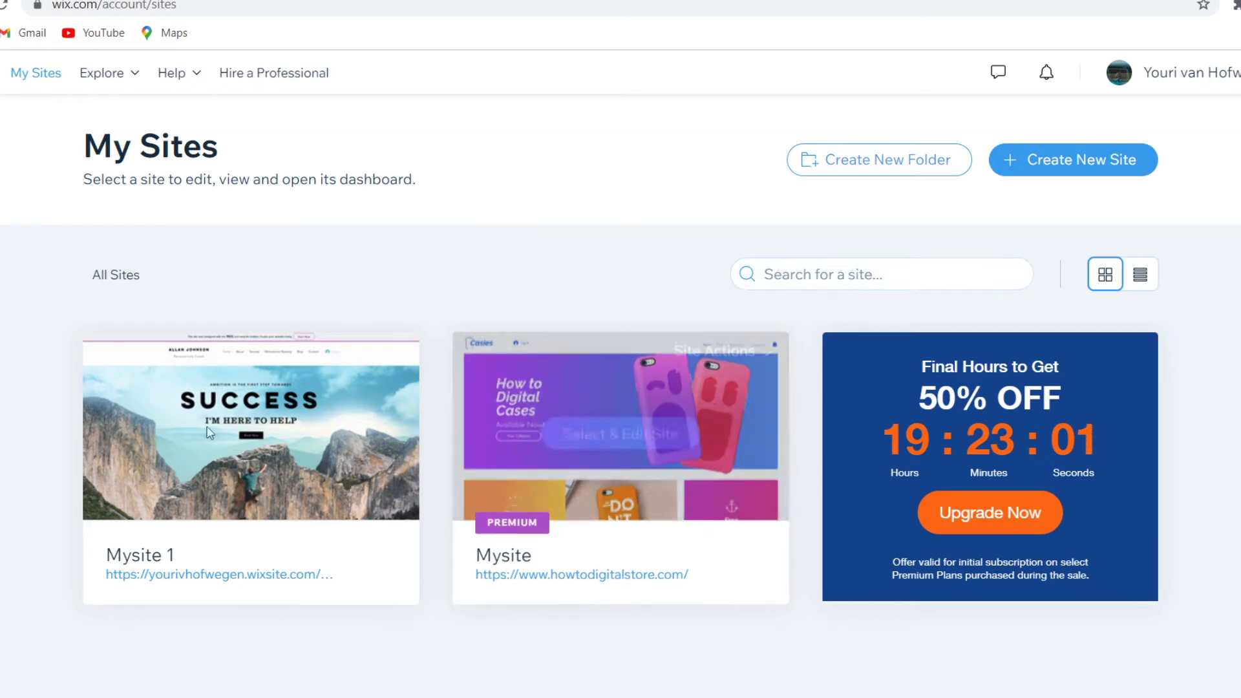
Create a new site of the kind Other and choose to build it from a template in the Editor
left_click(1074, 171)
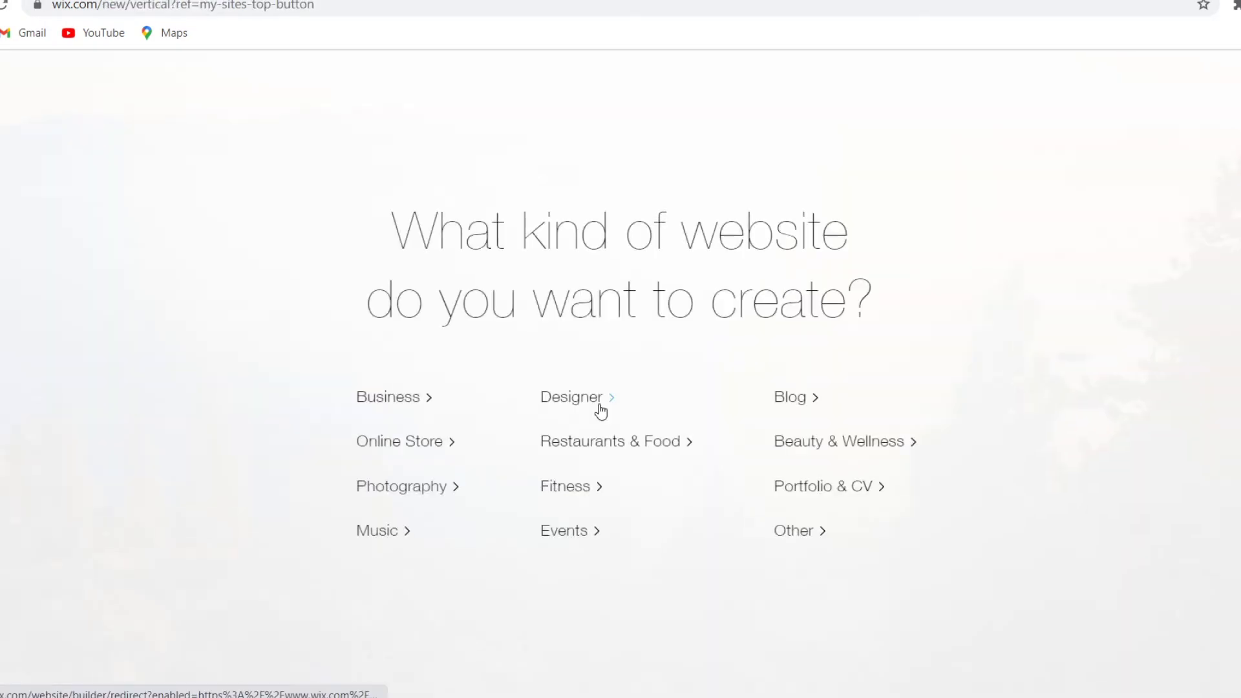
left_click(812, 538)
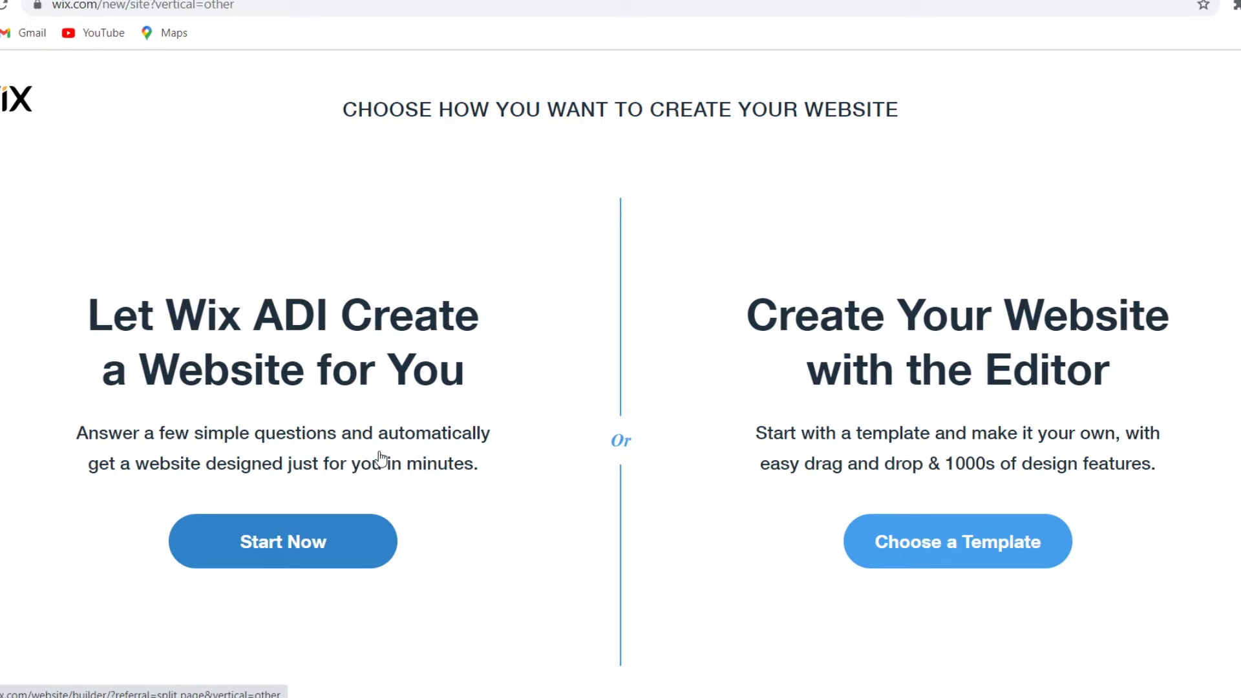
left_click(976, 552)
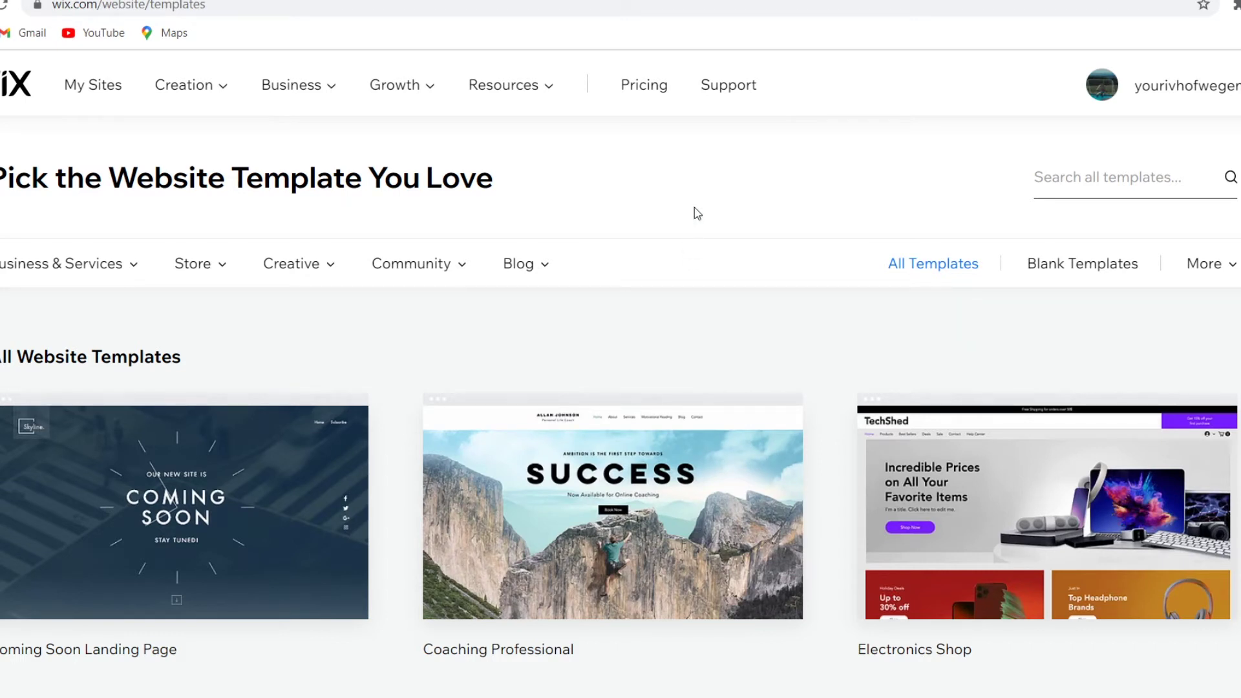
Search the website templates for "photography"
left_click(1097, 185)
type("ph")
scroll(1098, 184, "down", 1)
type("oto")
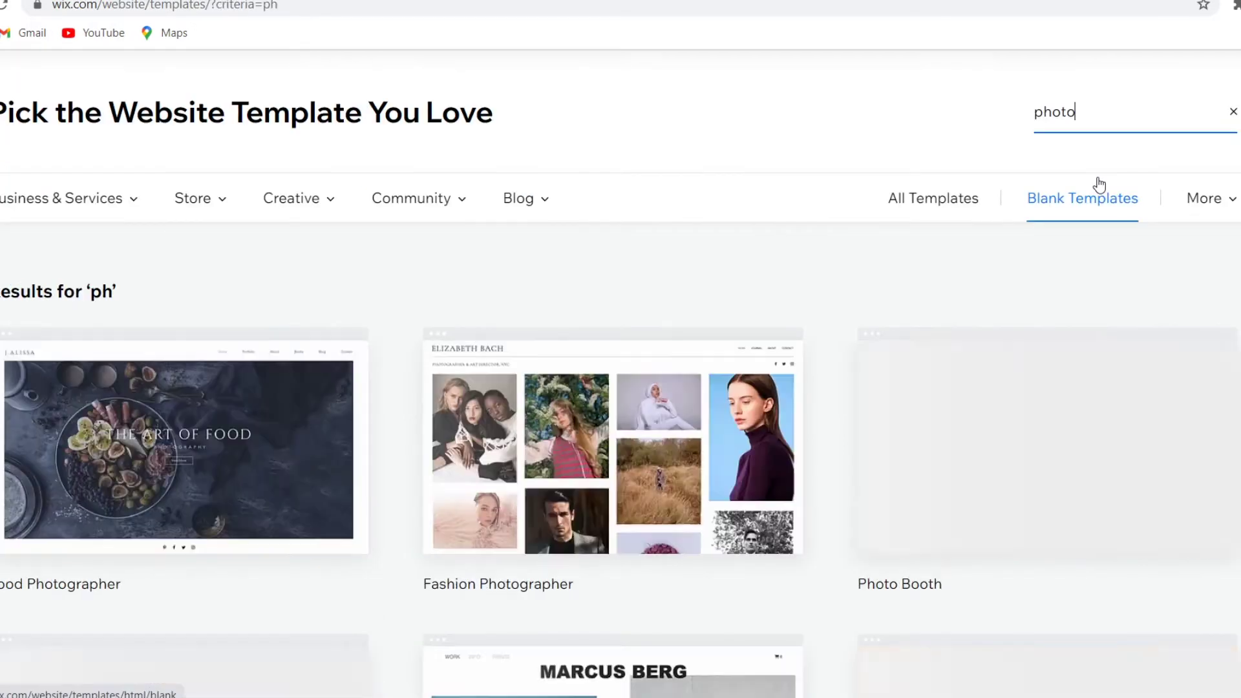
type("graphy")
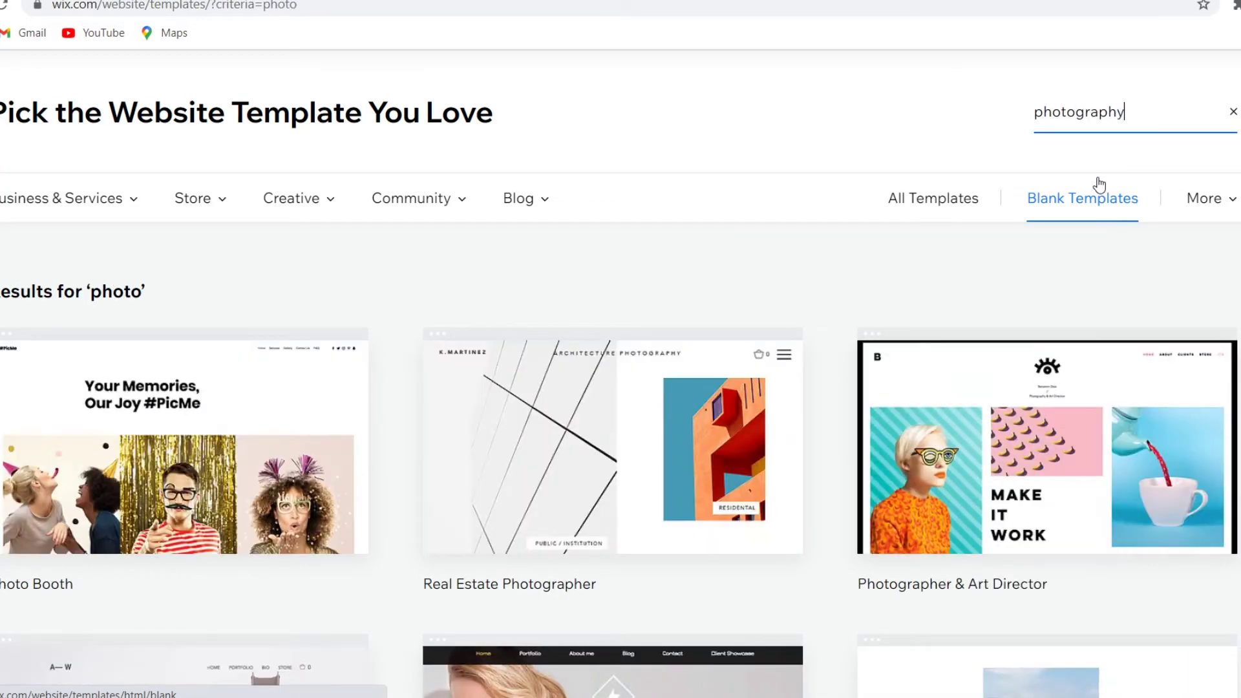
key("Return")
Browse the photography website templates and compare their designs
scroll(654, 432, "down", 8)
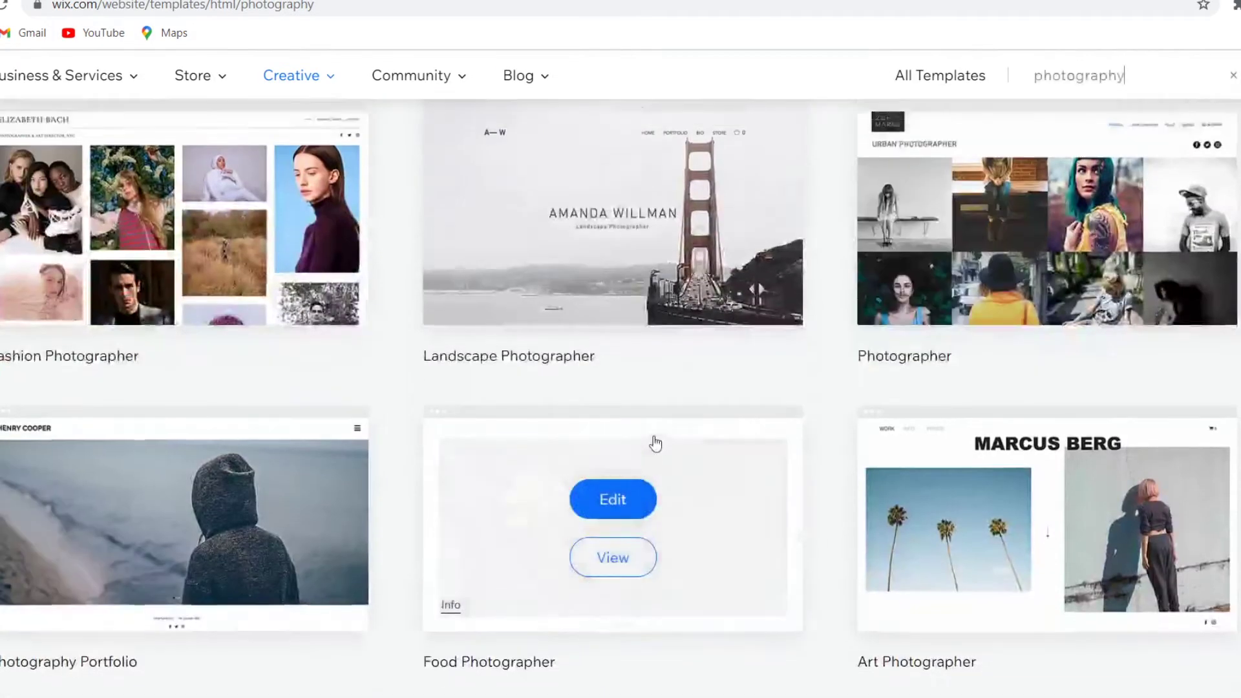
scroll(655, 443, "up", 8)
scroll(670, 437, "down", 9)
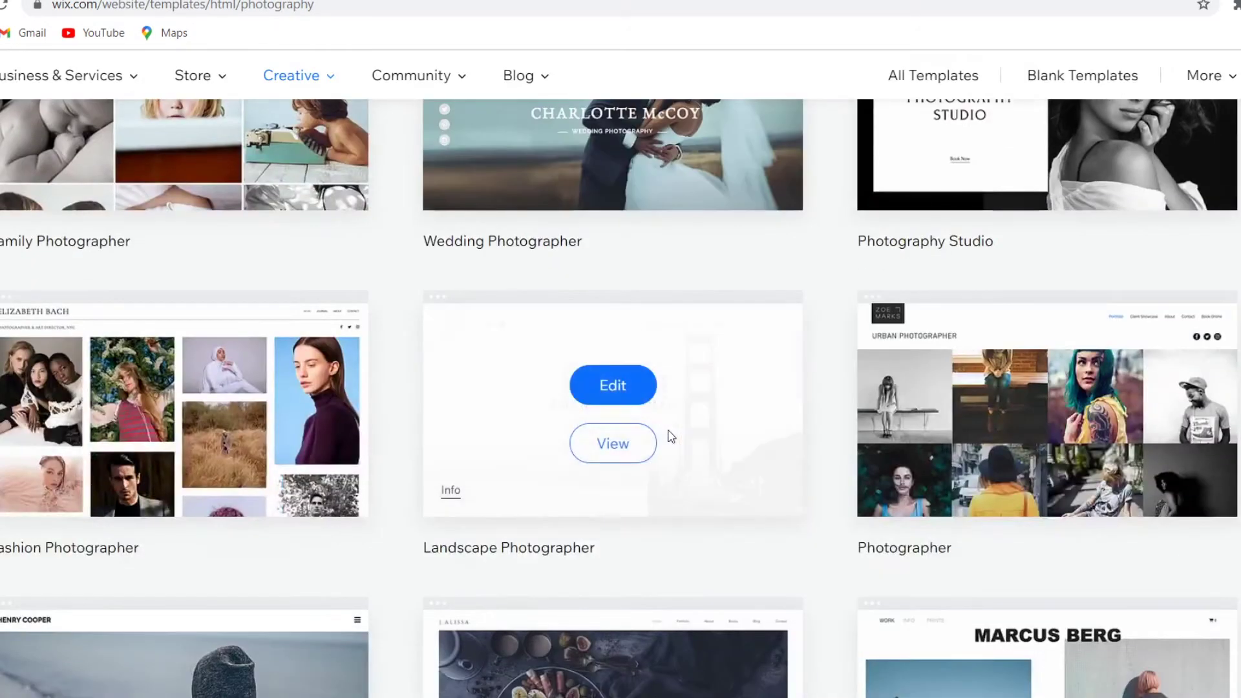
scroll(668, 434, "up", 4)
mouse_move(665, 269)
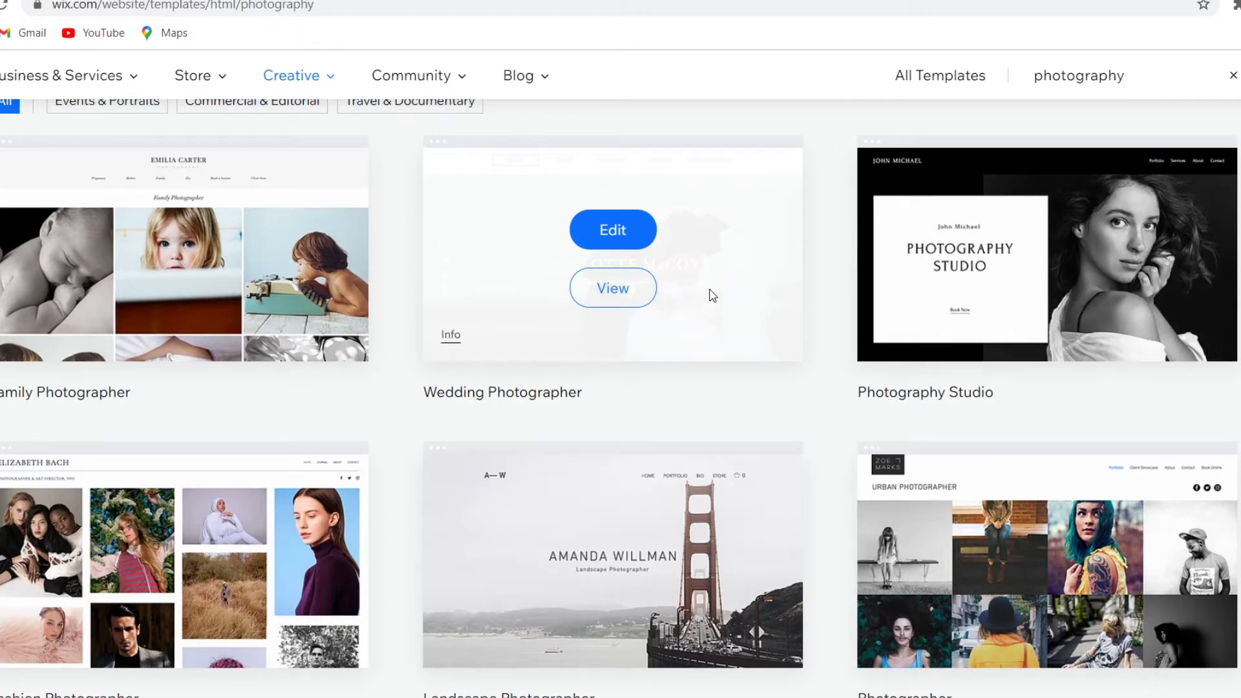
mouse_move(1067, 310)
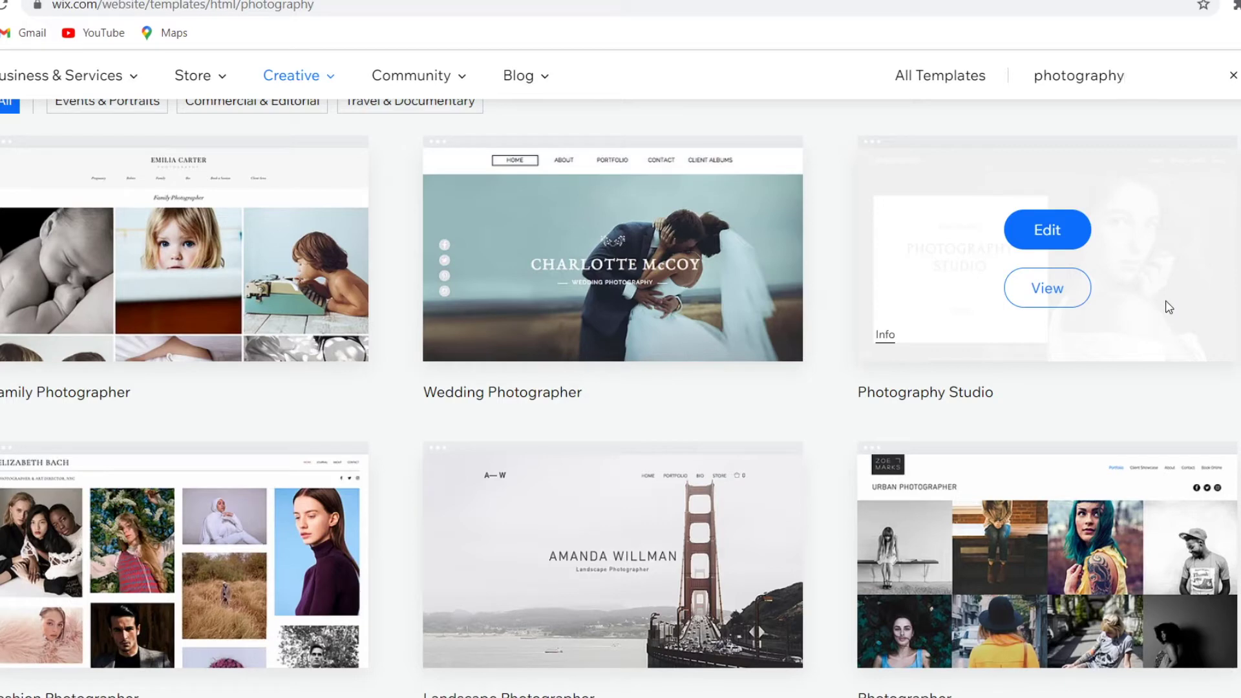
scroll(615, 549, "down", 7)
mouse_move(615, 443)
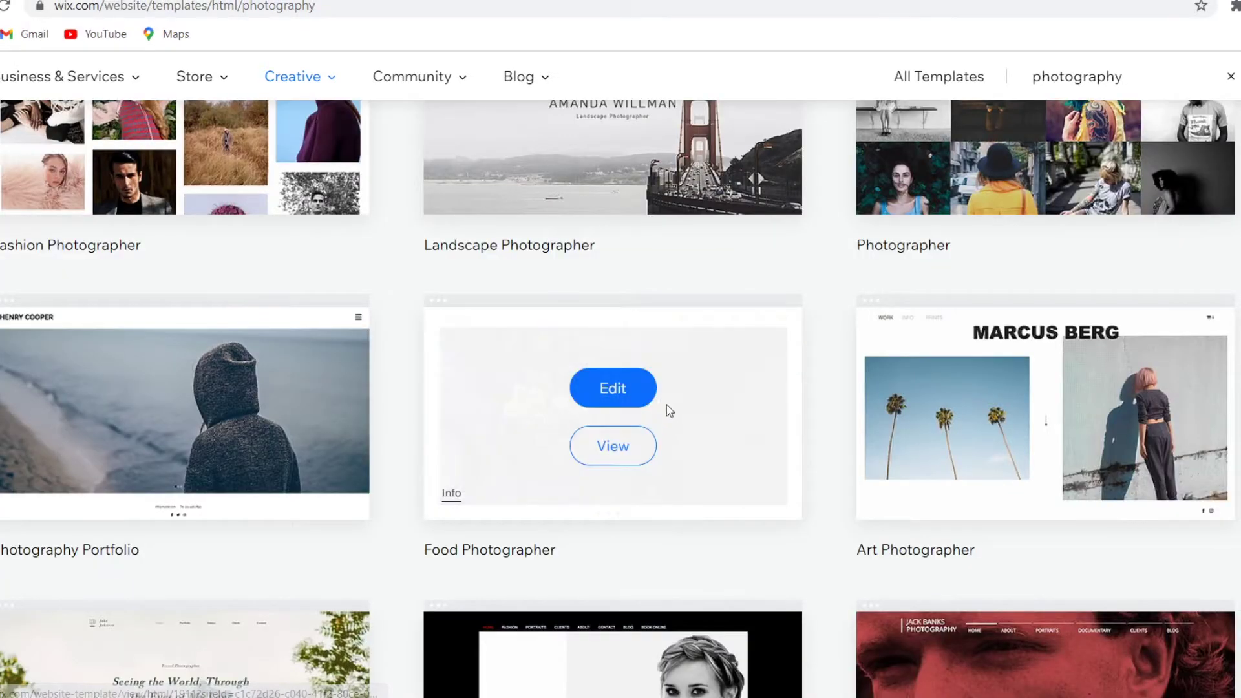
scroll(666, 405, "down", 3)
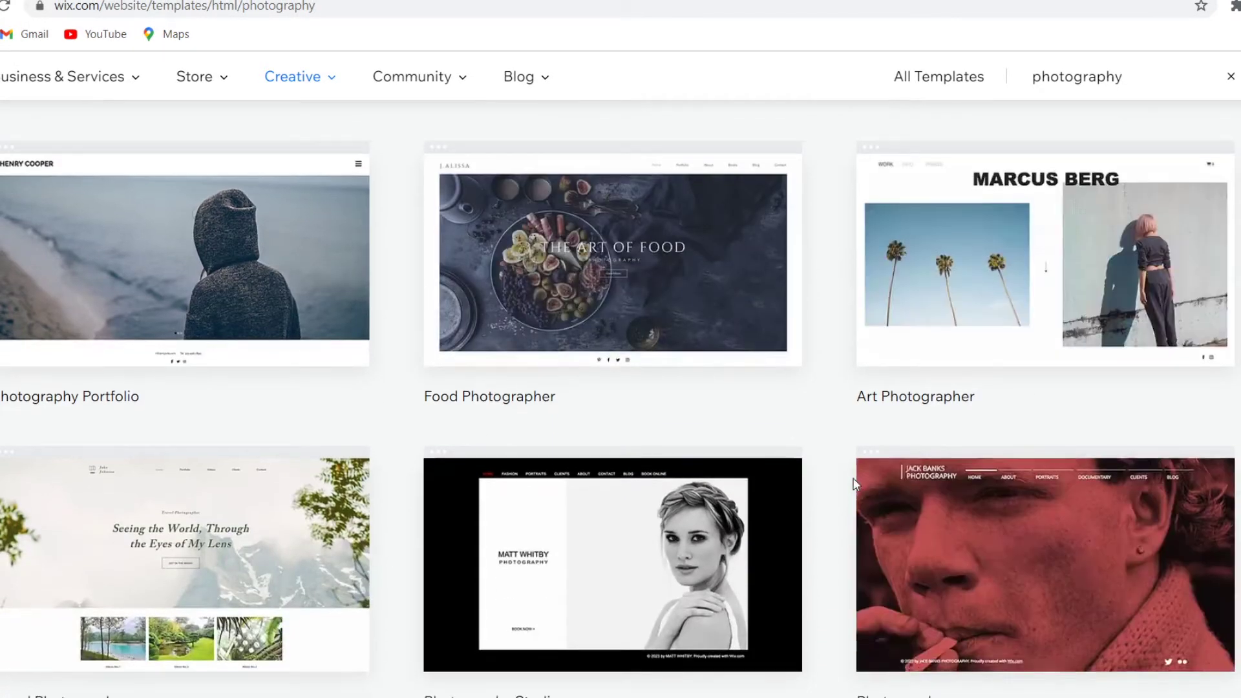
scroll(834, 479, "down", 5)
scroll(831, 498, "up", 20)
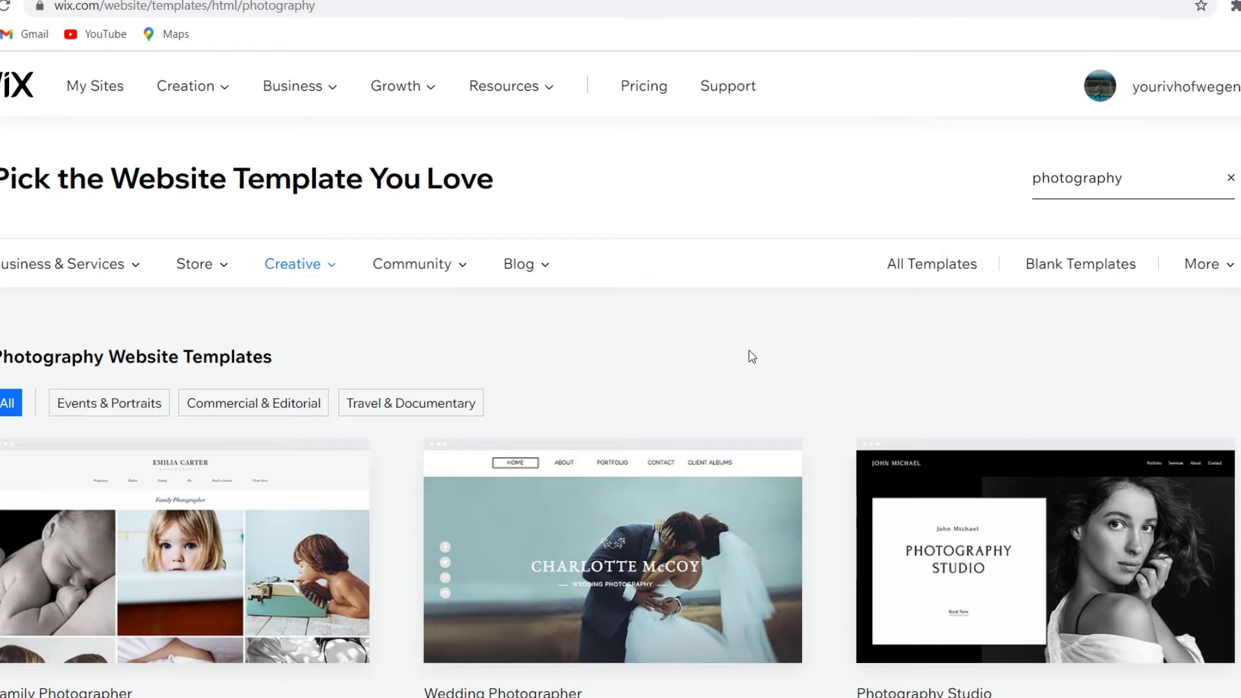
View the full demo of the Wedding Photographer template and examine its home page
scroll(746, 356, "down", 3)
mouse_move(626, 409)
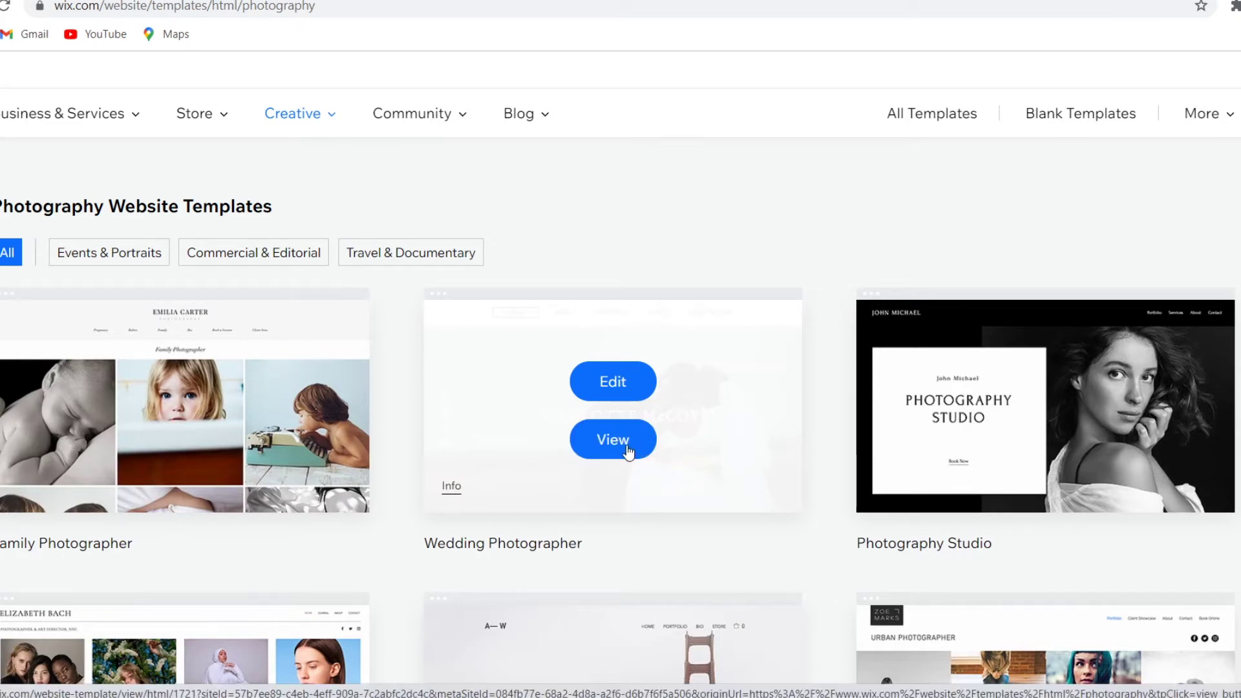
left_click(626, 449)
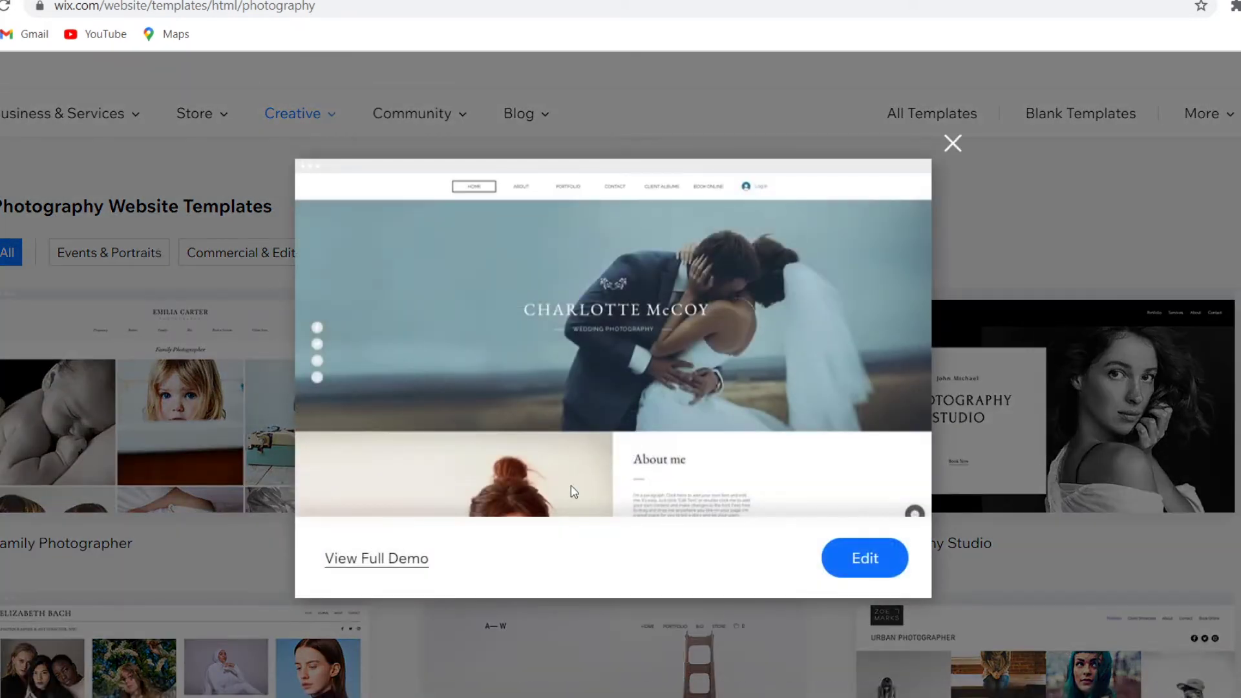
left_click(373, 561)
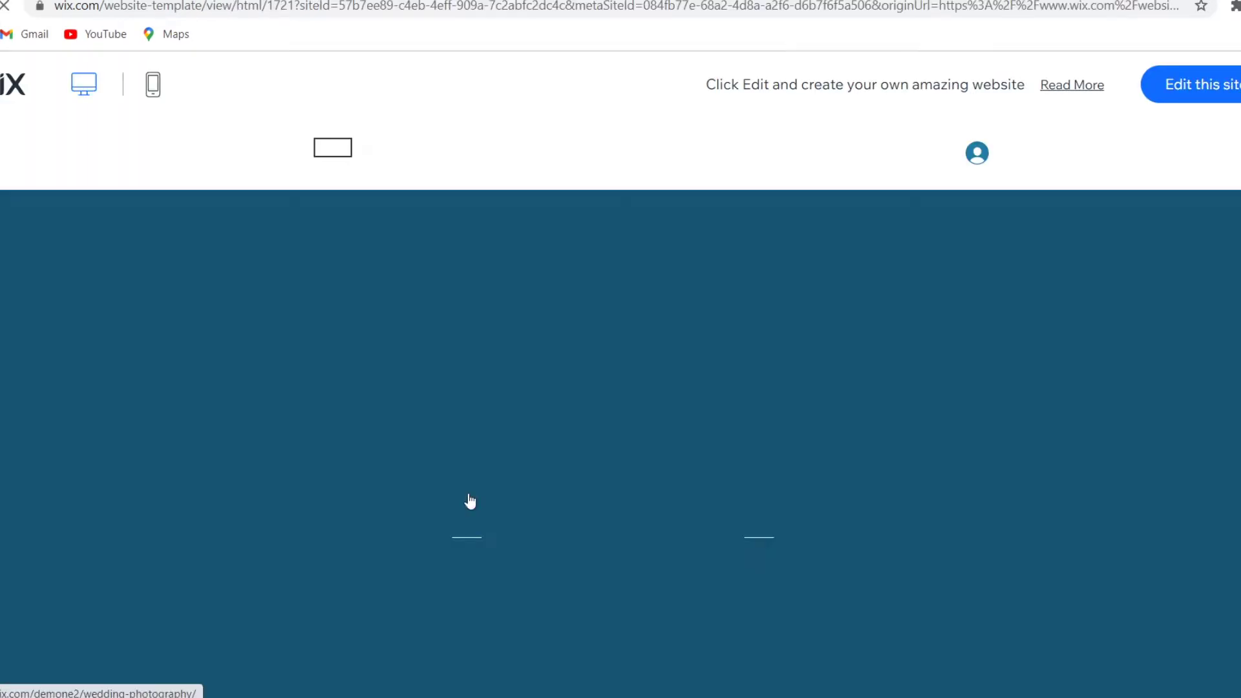
scroll(601, 440, "down", 10)
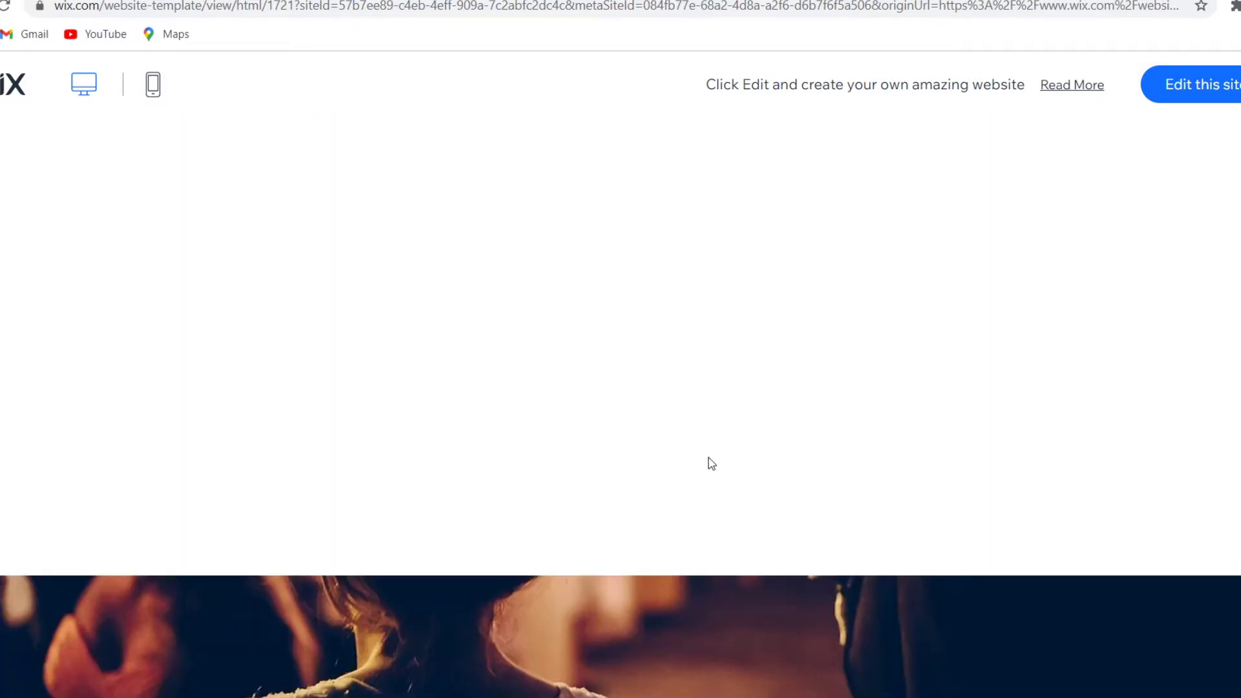
scroll(711, 463, "down", 8)
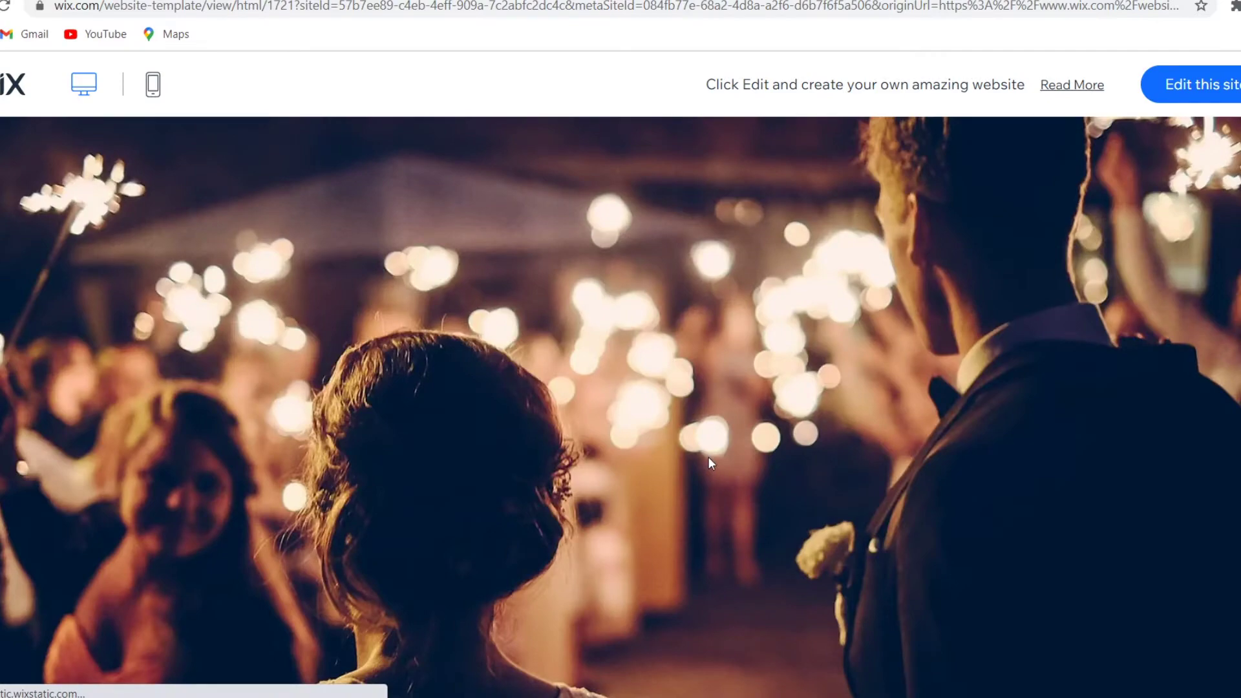
scroll(711, 456, "down", 5)
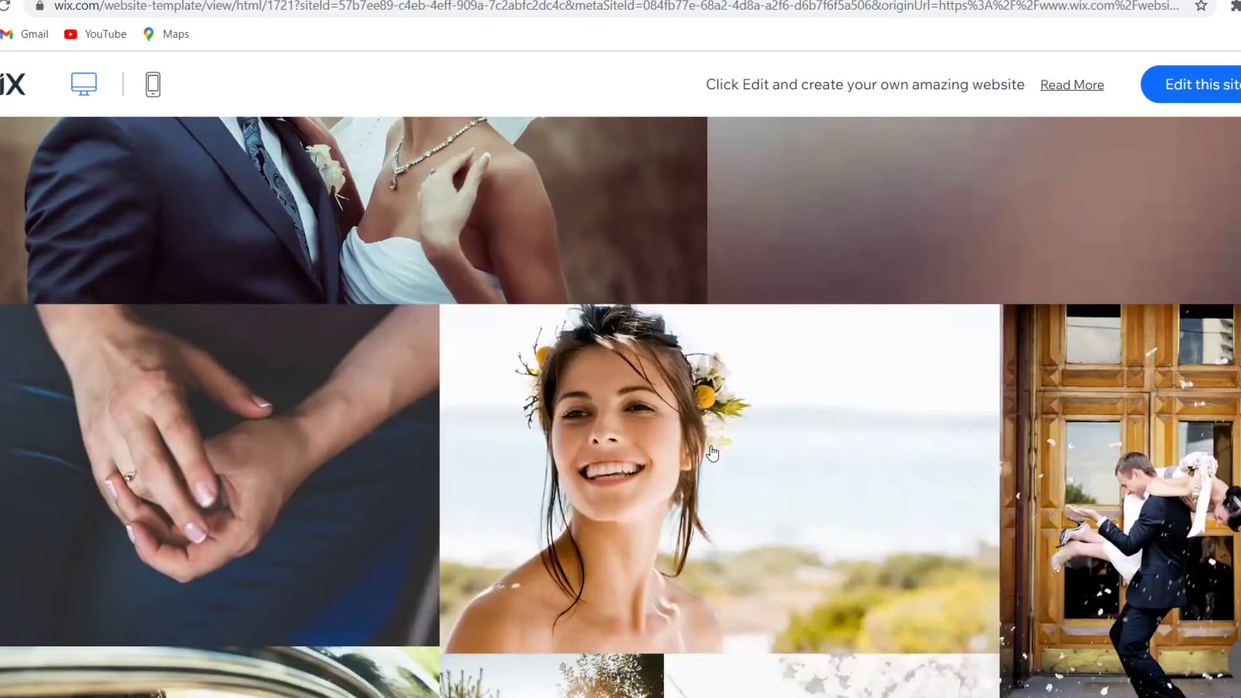
scroll(711, 452, "up", 20)
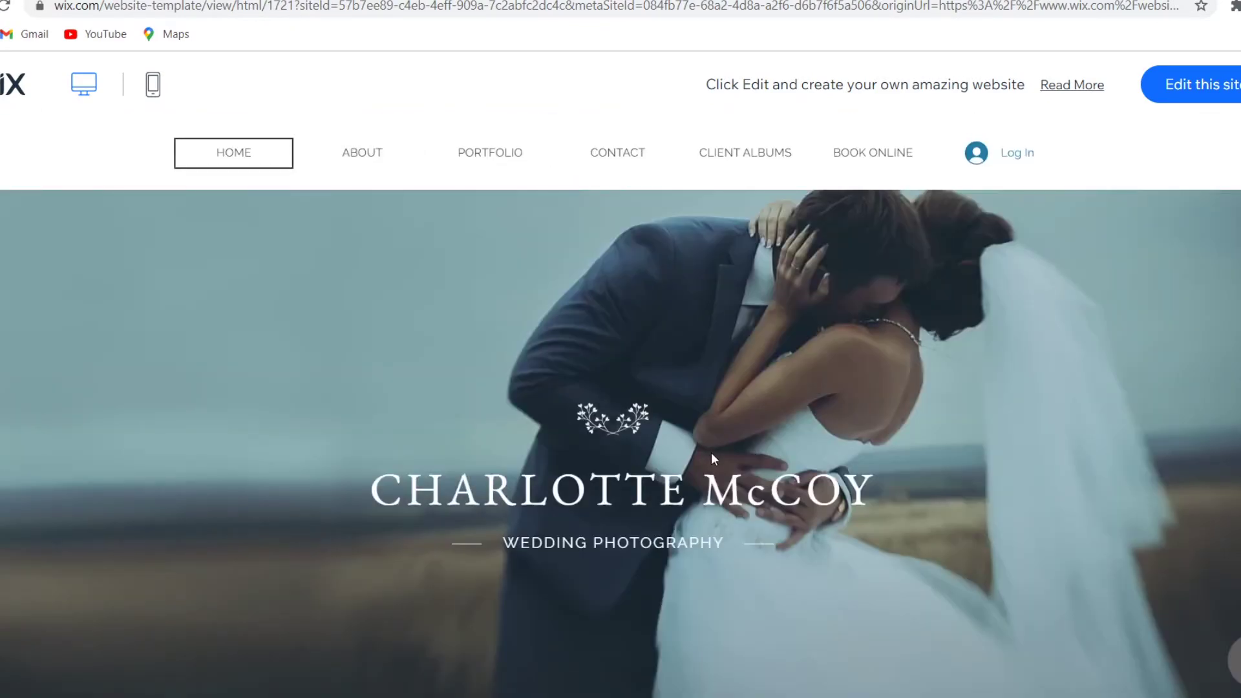
Open the Wedding Photographer template for editing and look through its home page sections
left_click(1206, 90)
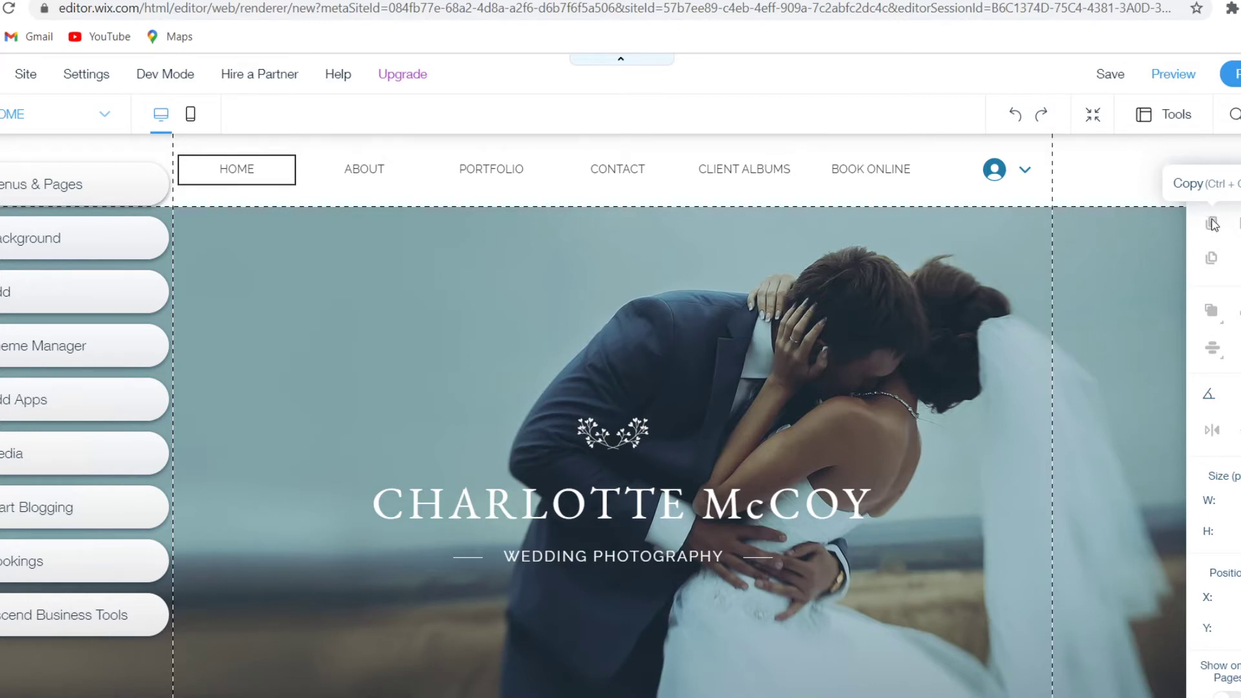
scroll(689, 330, "down", 8)
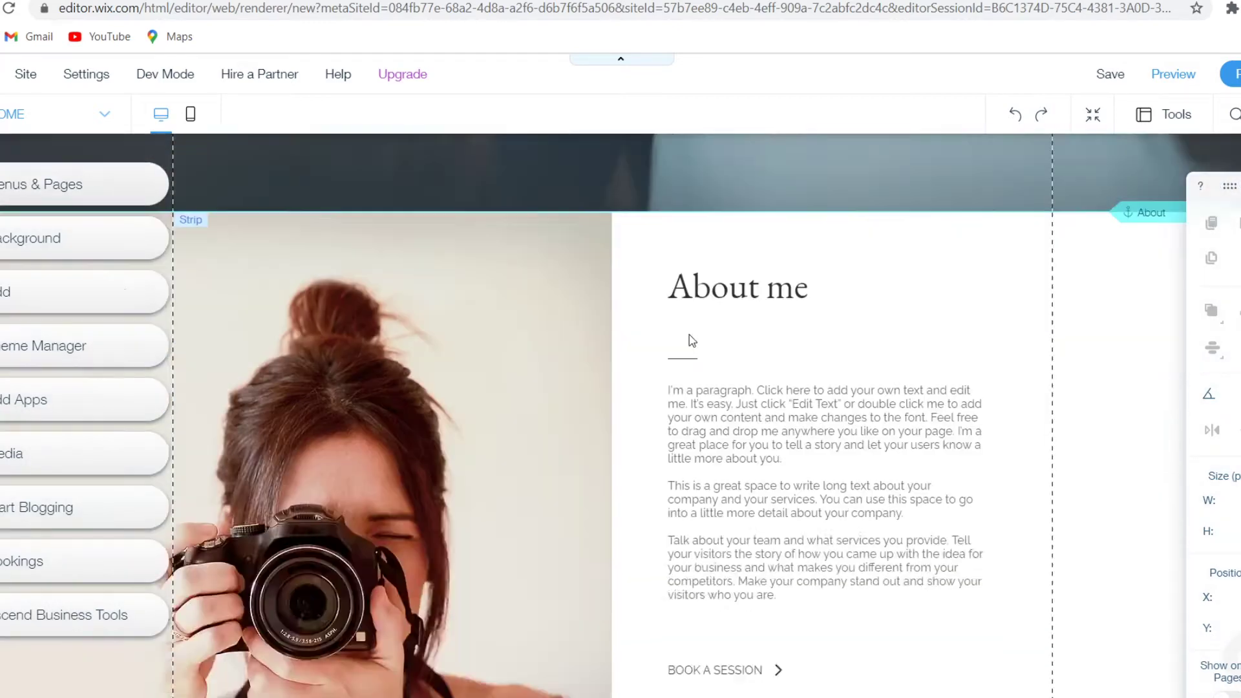
scroll(690, 340, "down", 6)
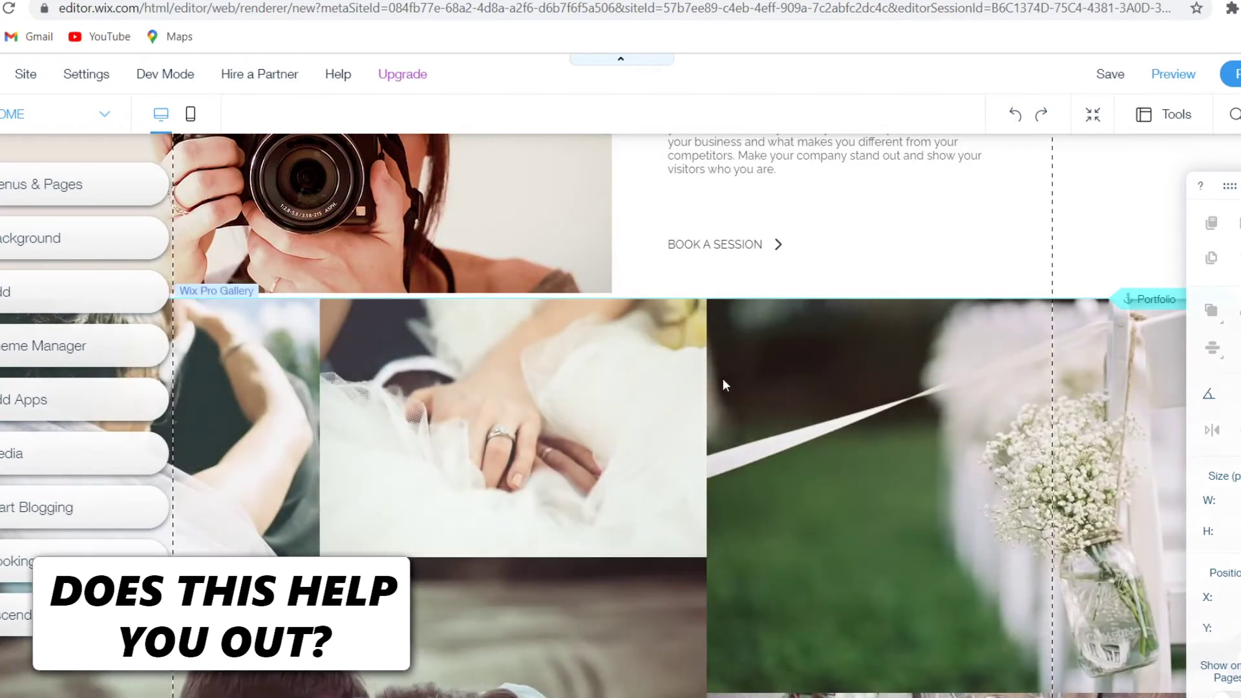
scroll(724, 386, "up", 3)
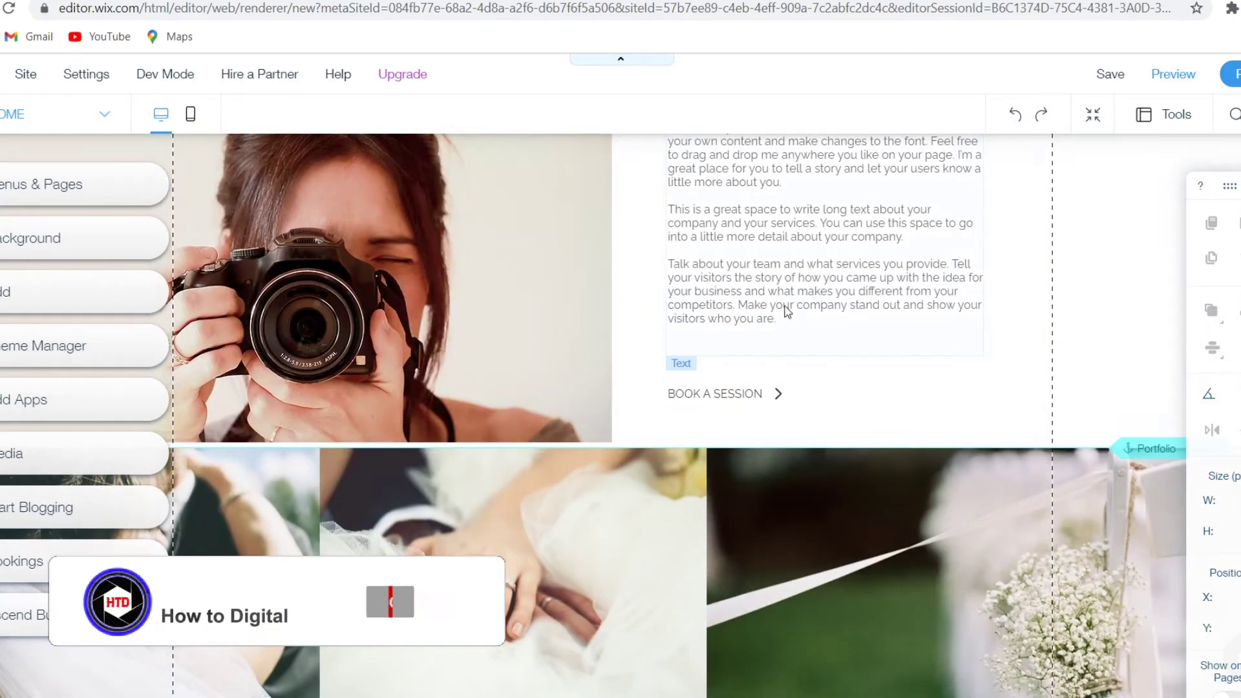
scroll(787, 312, "up", 10)
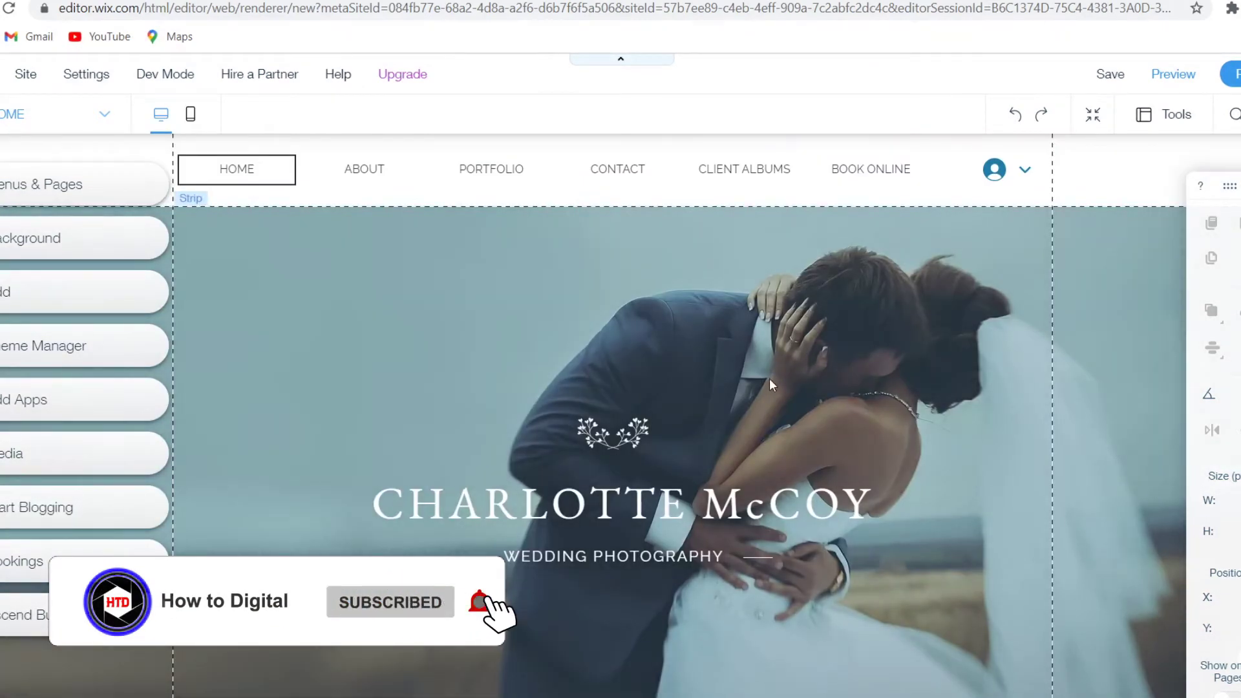
scroll(766, 365, "down", 5)
scroll(867, 381, "up", 5)
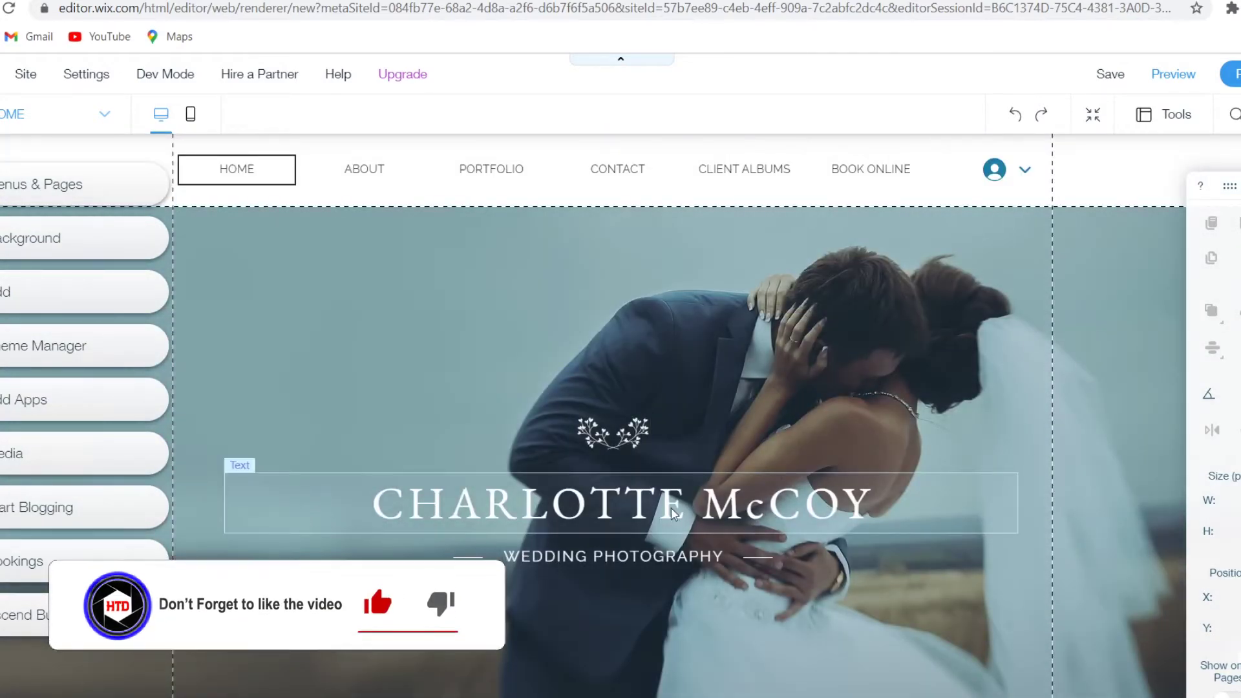
Replace the large heading text on the home page's hero image with "How to Digital"
left_click(680, 503)
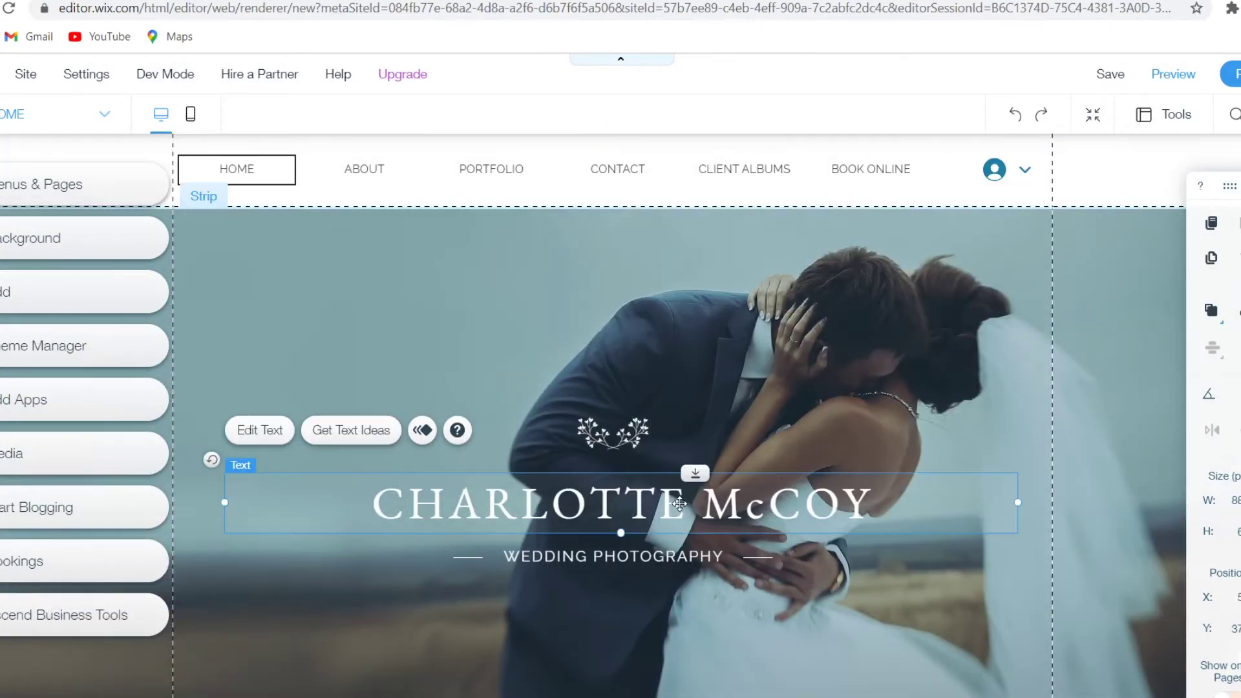
left_click(259, 430)
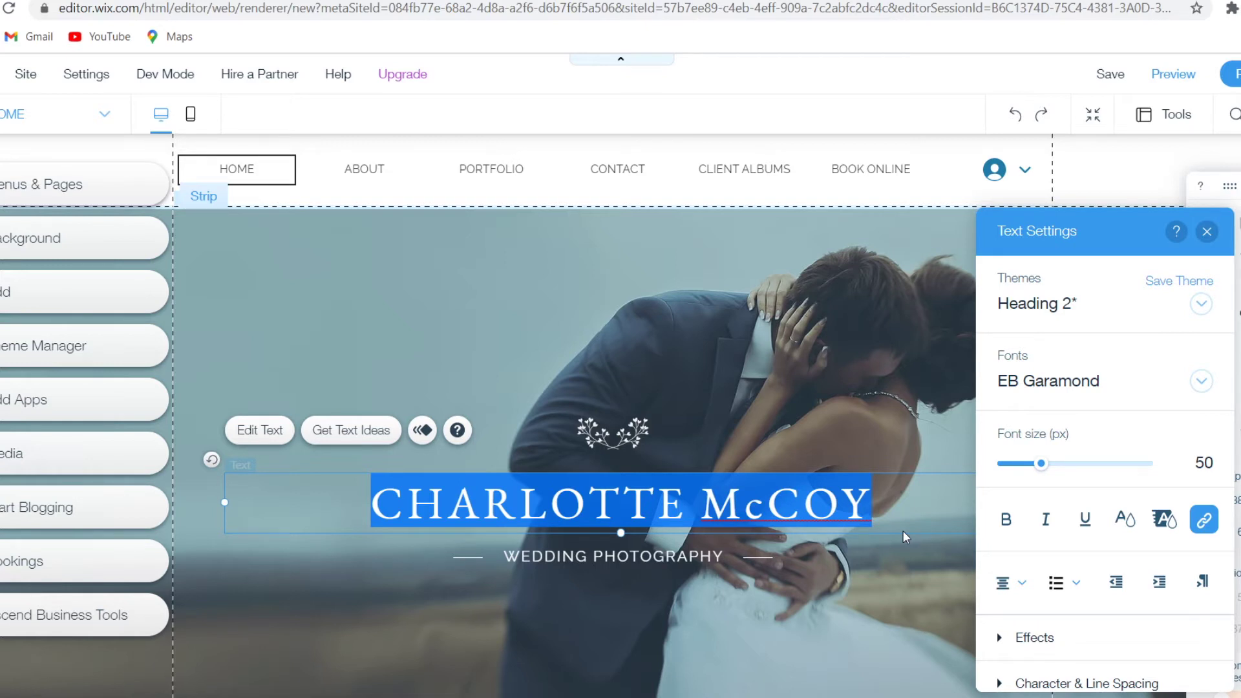
type("How")
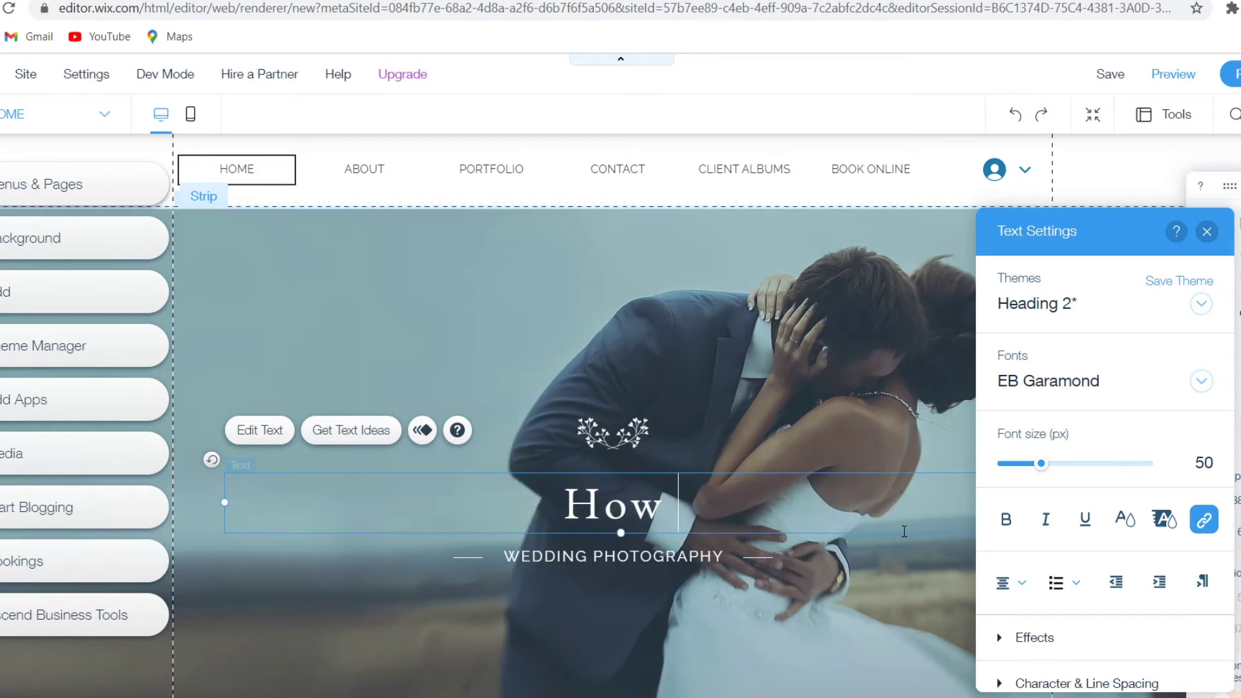
type(" to Di")
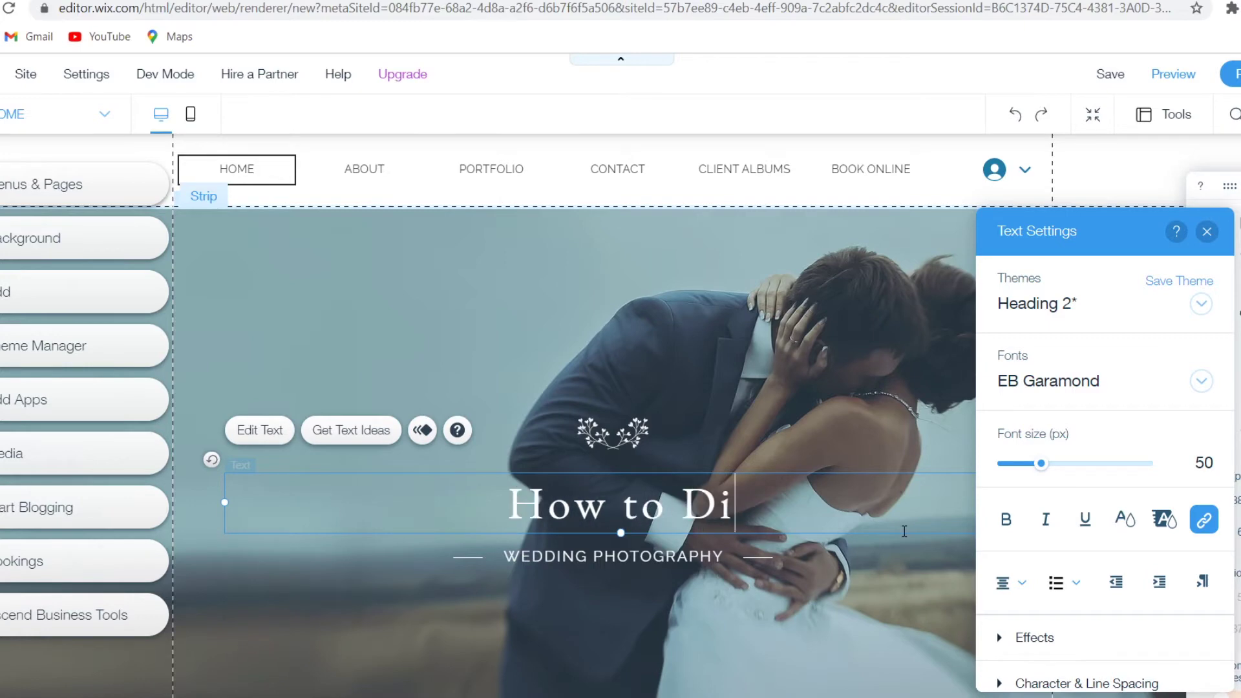
type("gital")
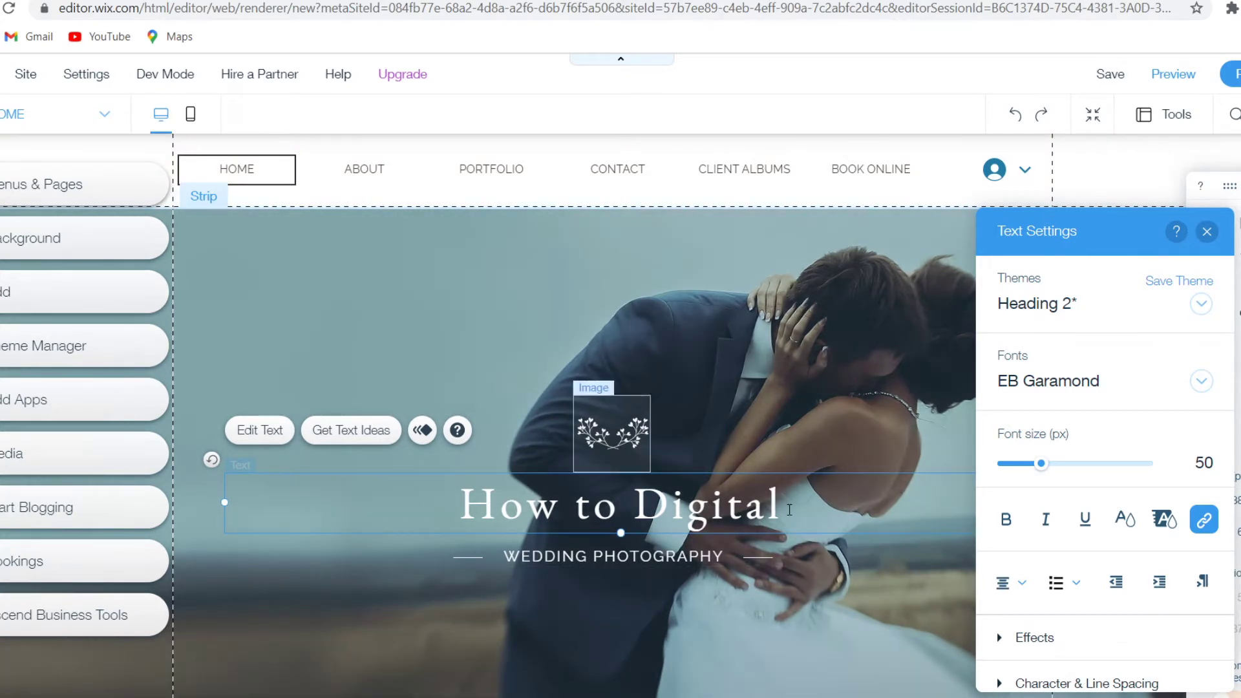
Try the Forum font on the "How to Digital" heading and settle on Jockey One
left_click_drag(790, 510, 448, 507)
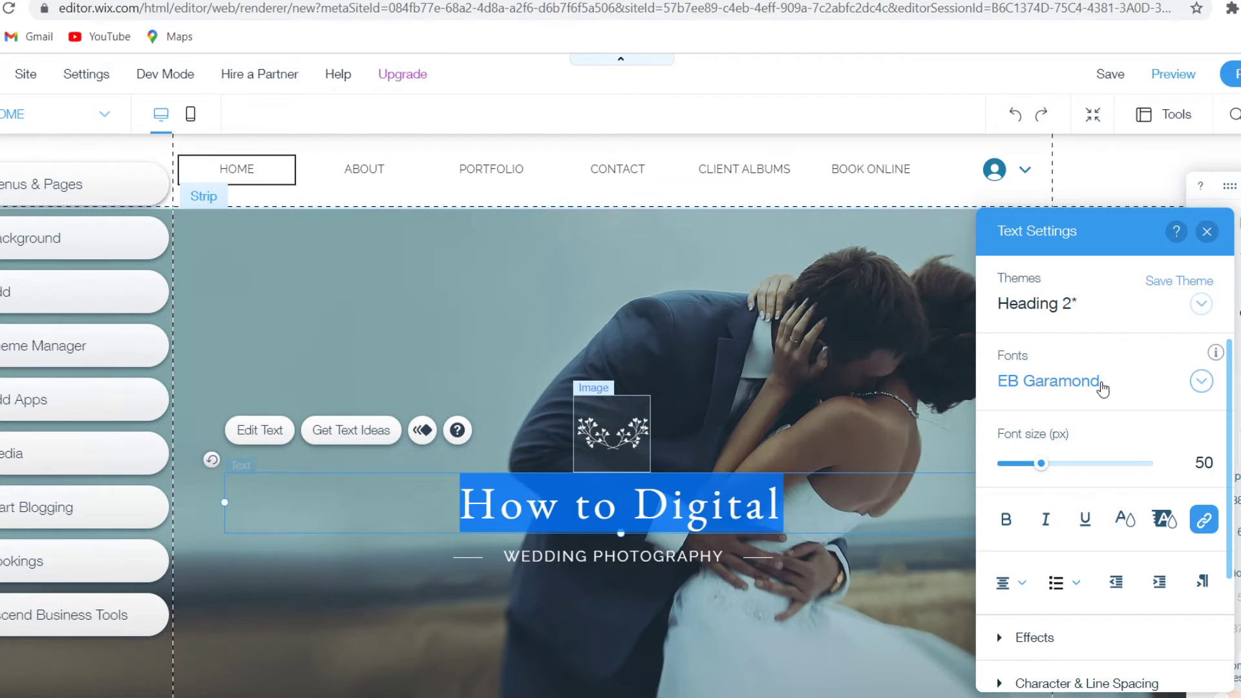
left_click(1104, 388)
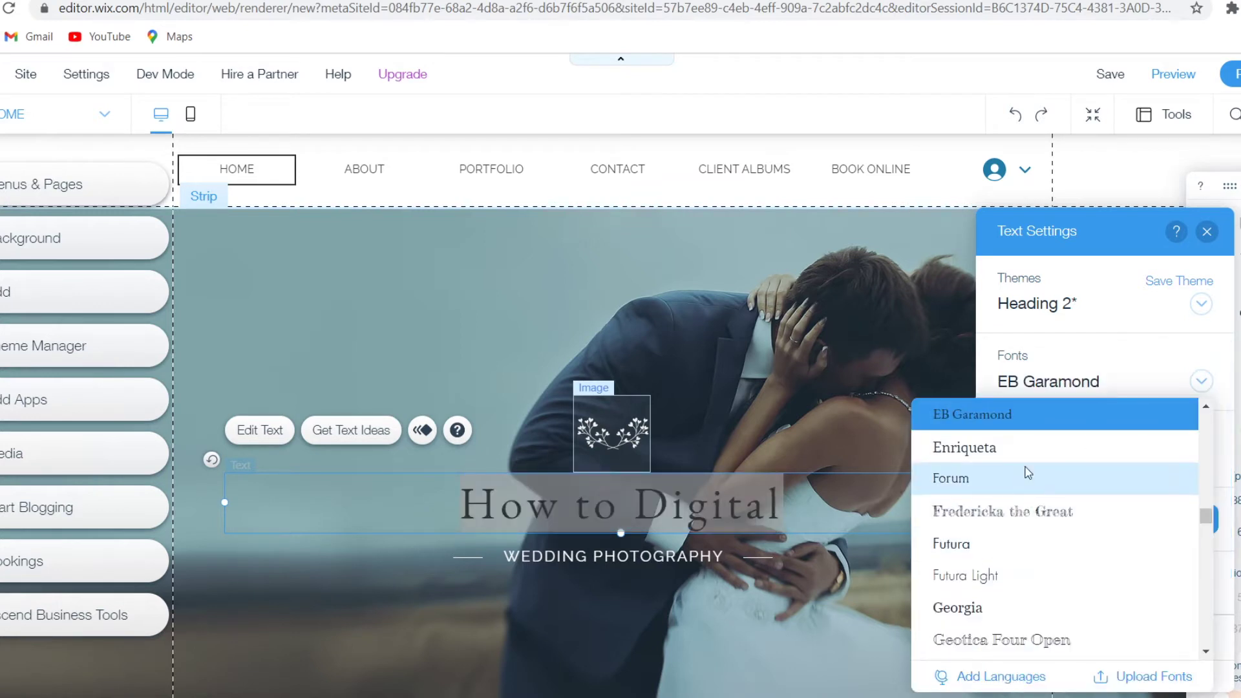
left_click(1026, 475)
left_click(1076, 382)
scroll(1073, 565, "down", 3)
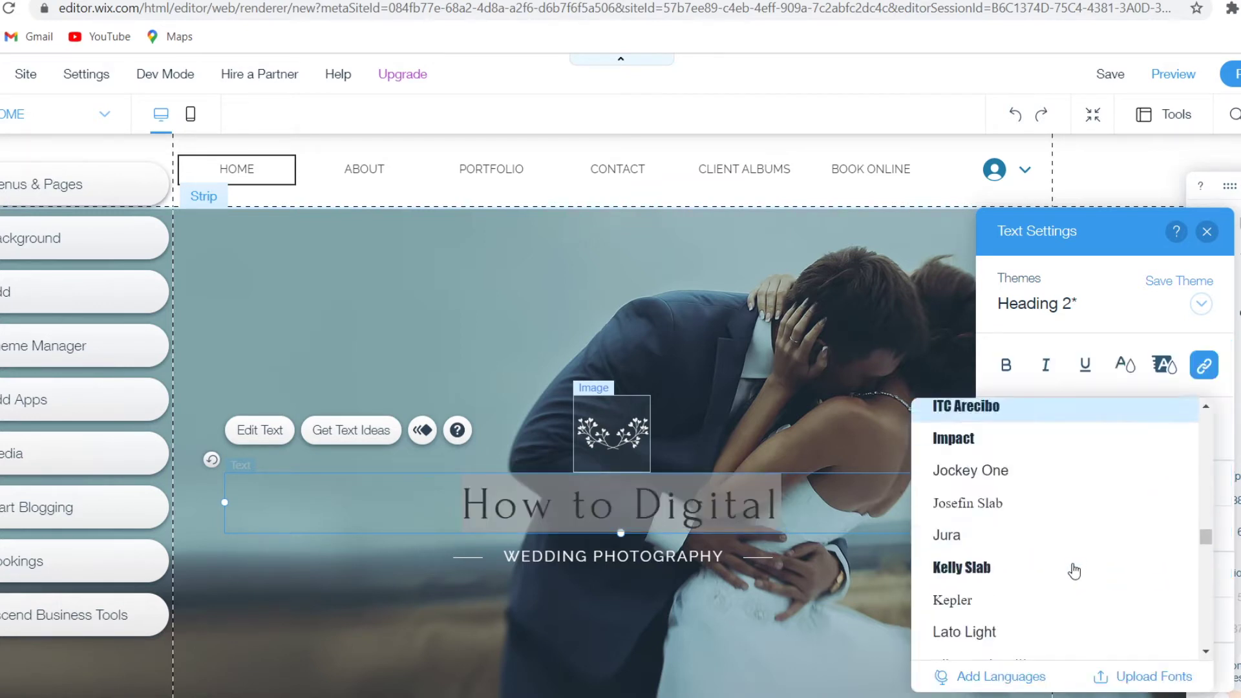
left_click(977, 471)
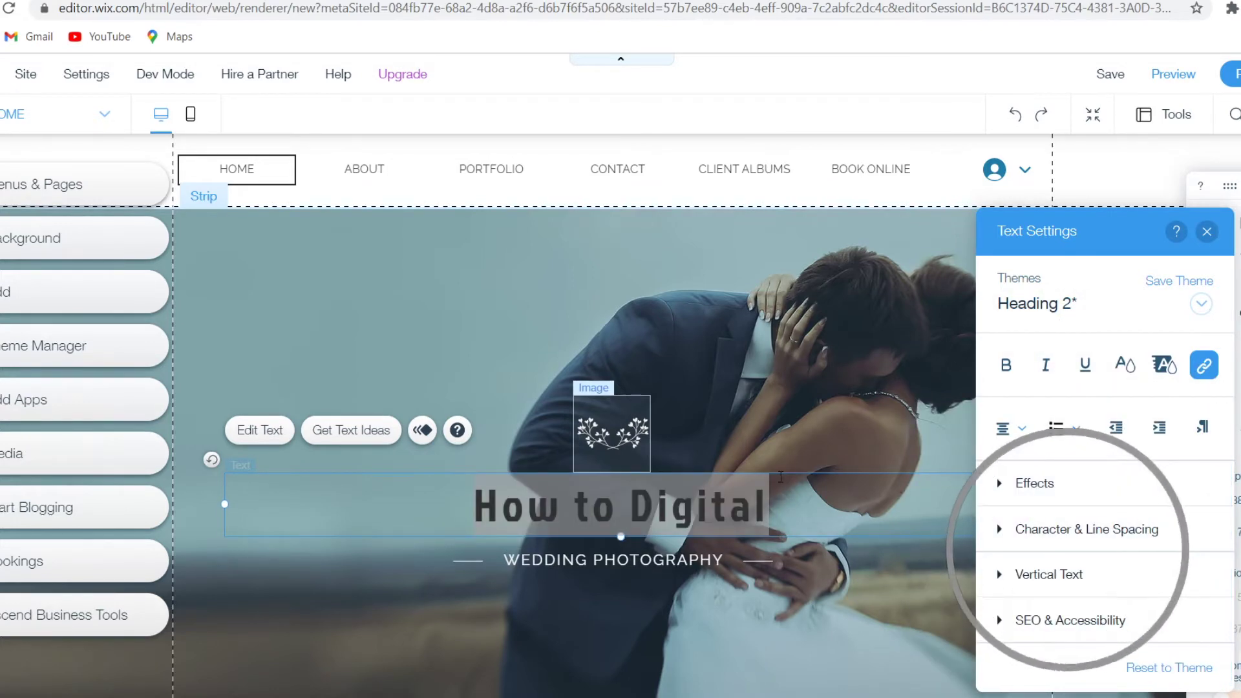
left_click(729, 504)
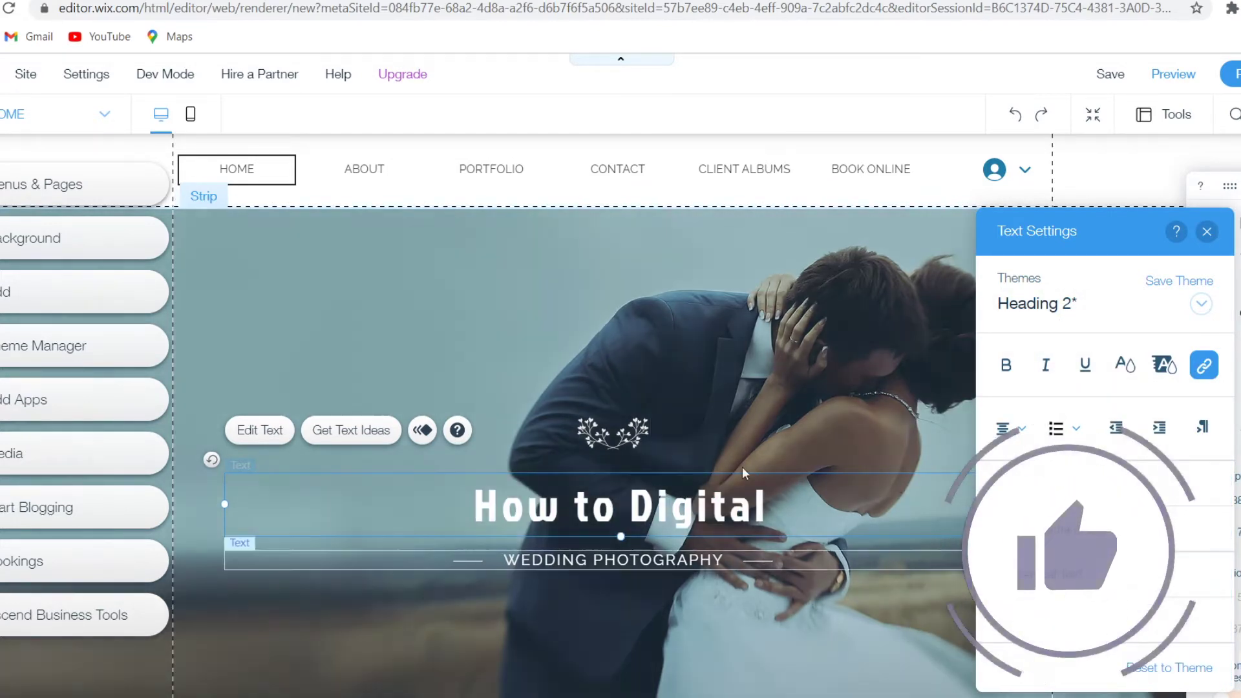
left_click_drag(767, 511, 376, 510)
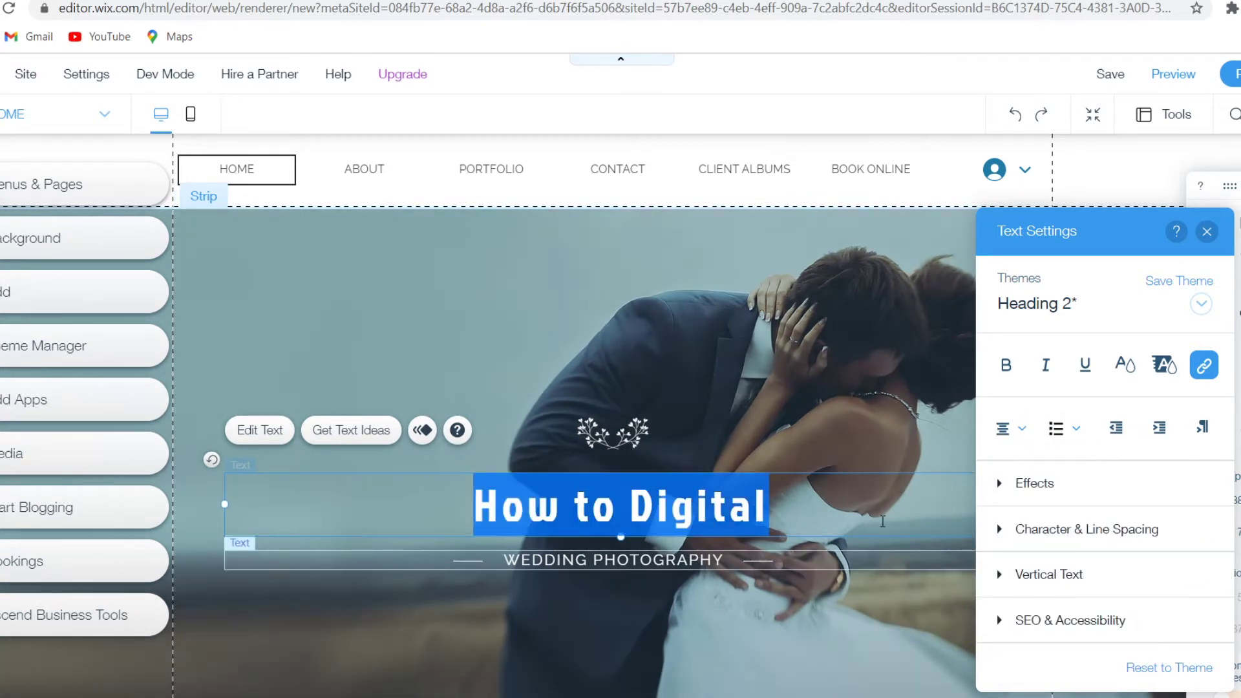
scroll(1121, 568, "down", 3)
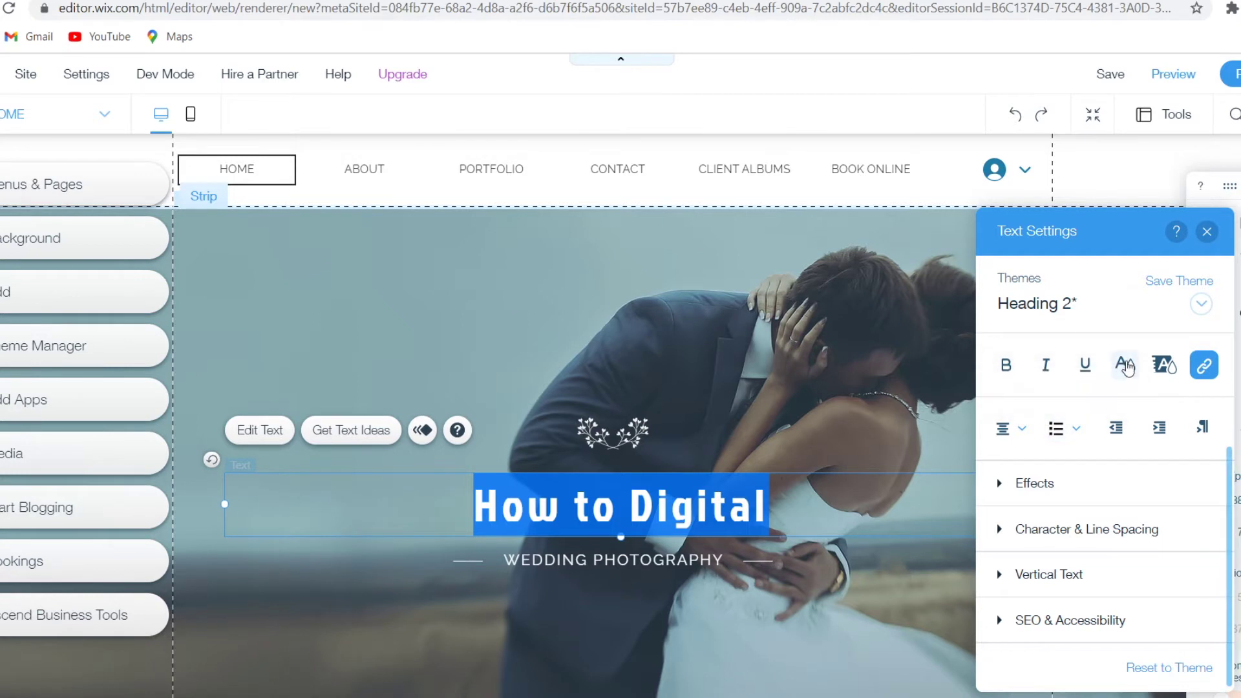
left_click(1125, 364)
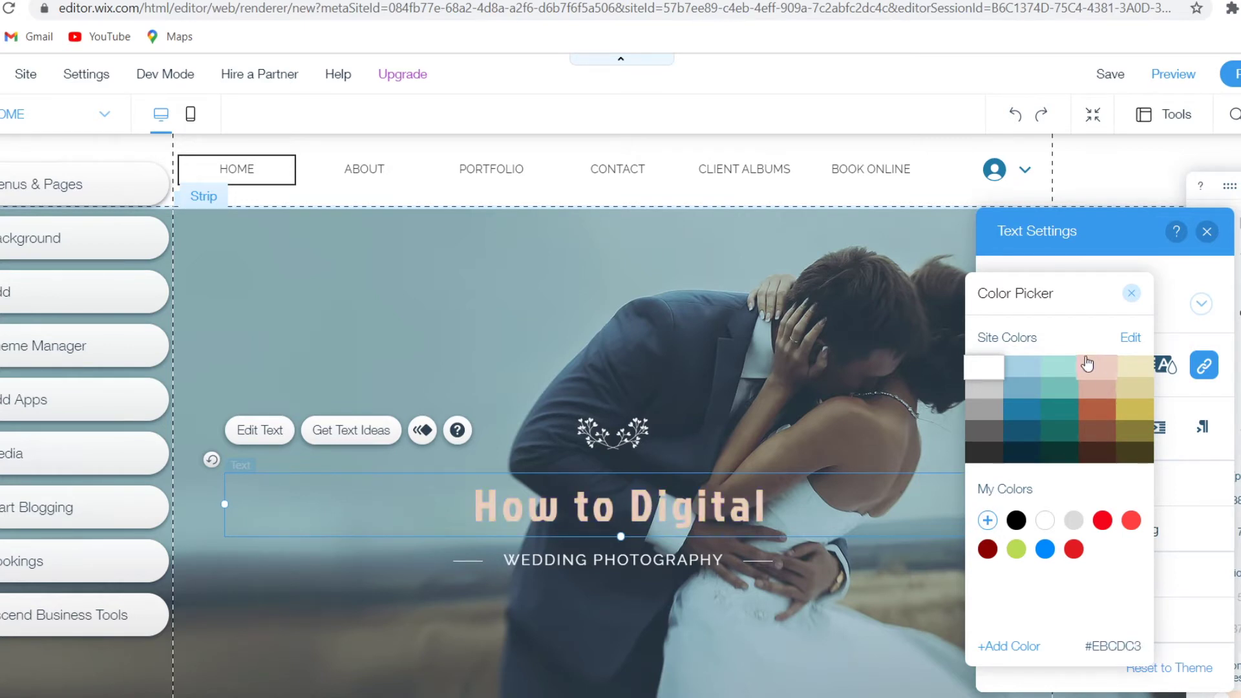
left_click(1206, 238)
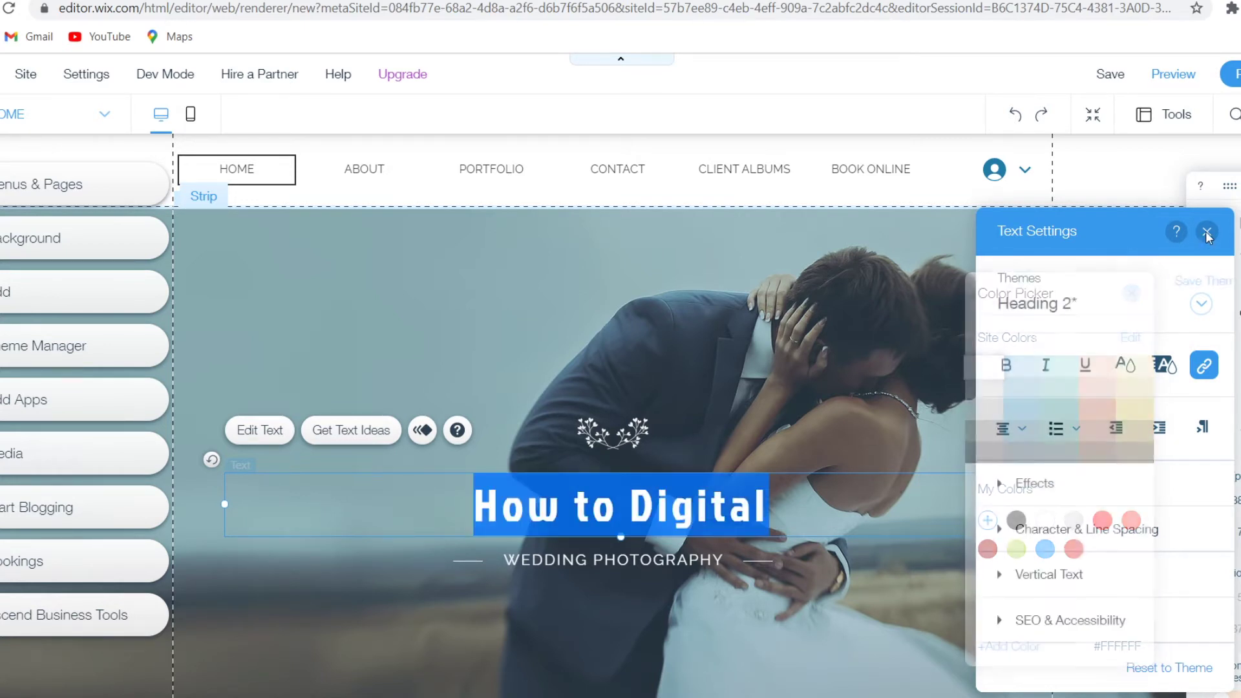
left_click(1205, 238)
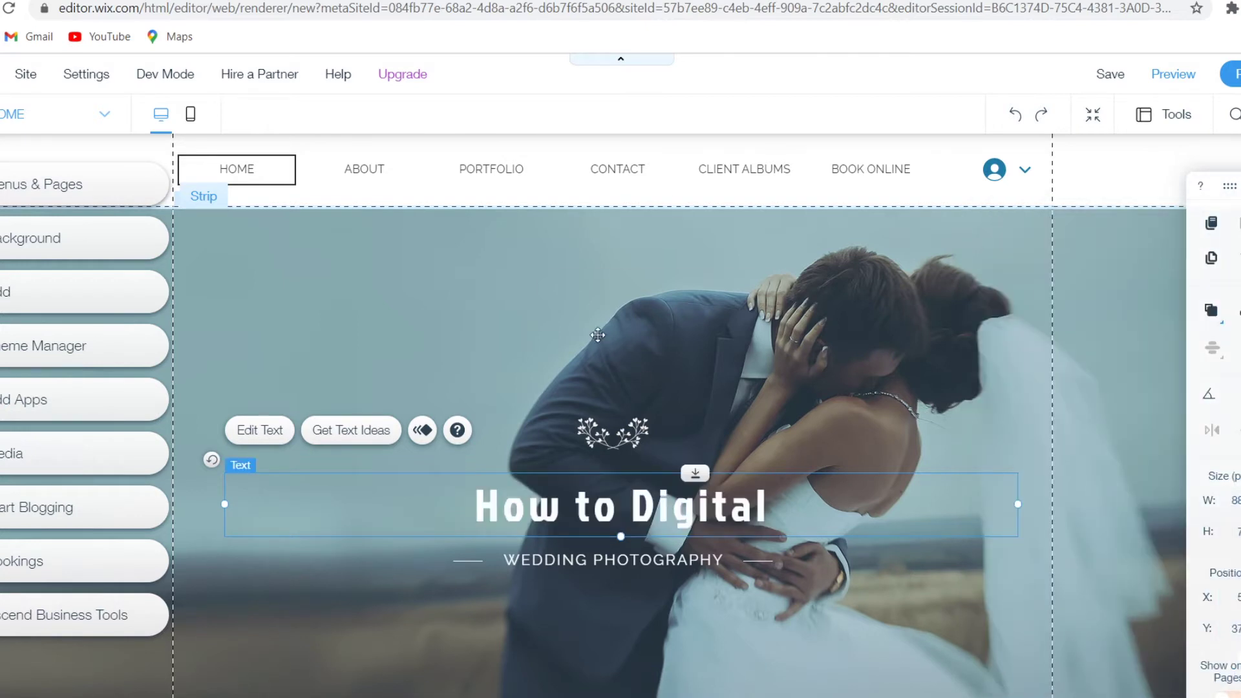
Start changing the hero strip's background image and search the Wix media library for "wedding"
left_click(674, 368)
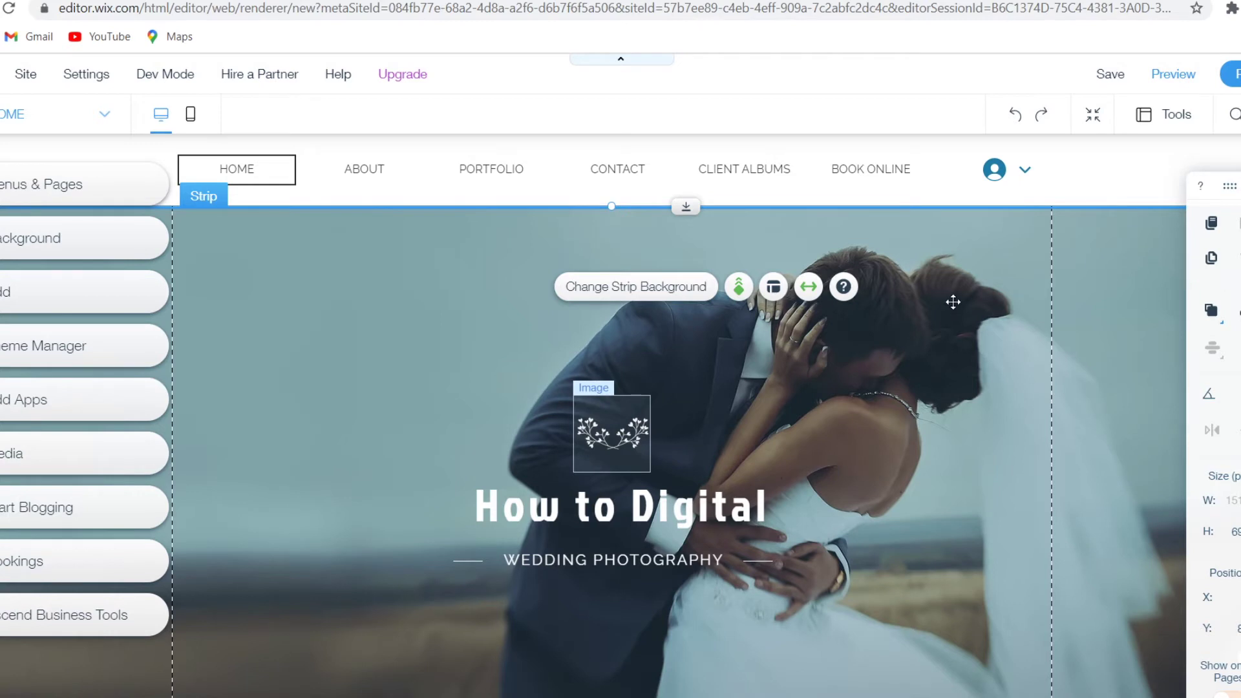
left_click(661, 301)
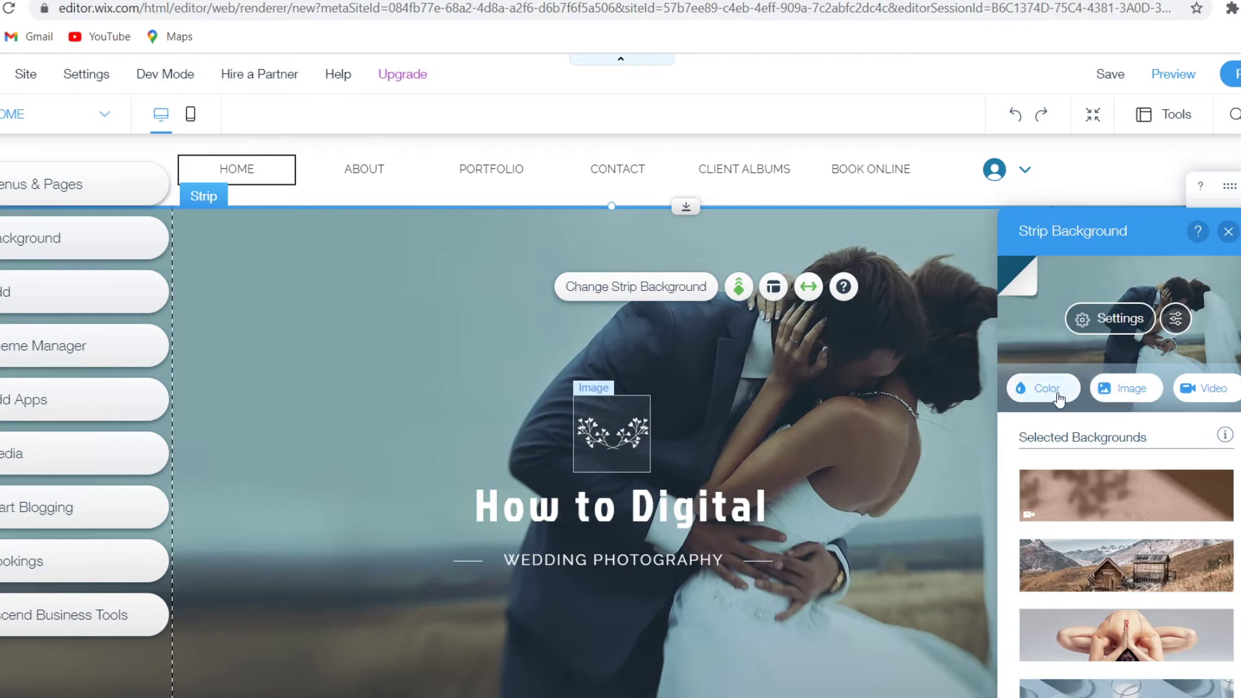
left_click(1128, 393)
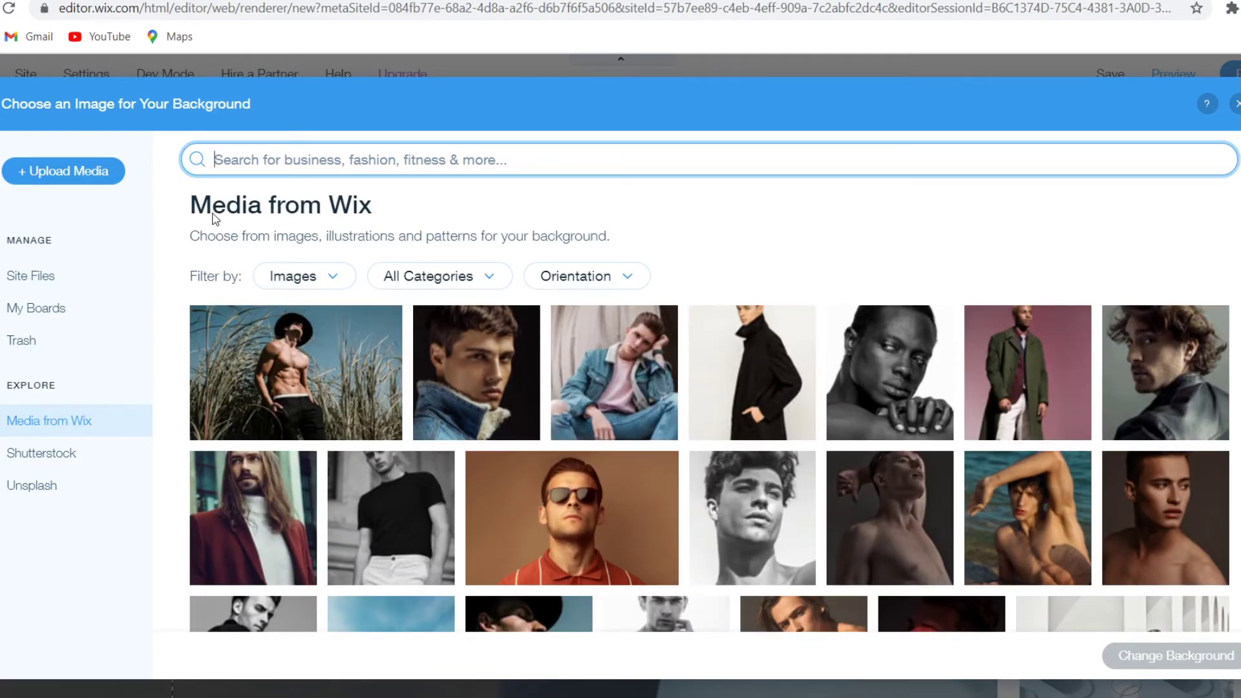
type("wedding")
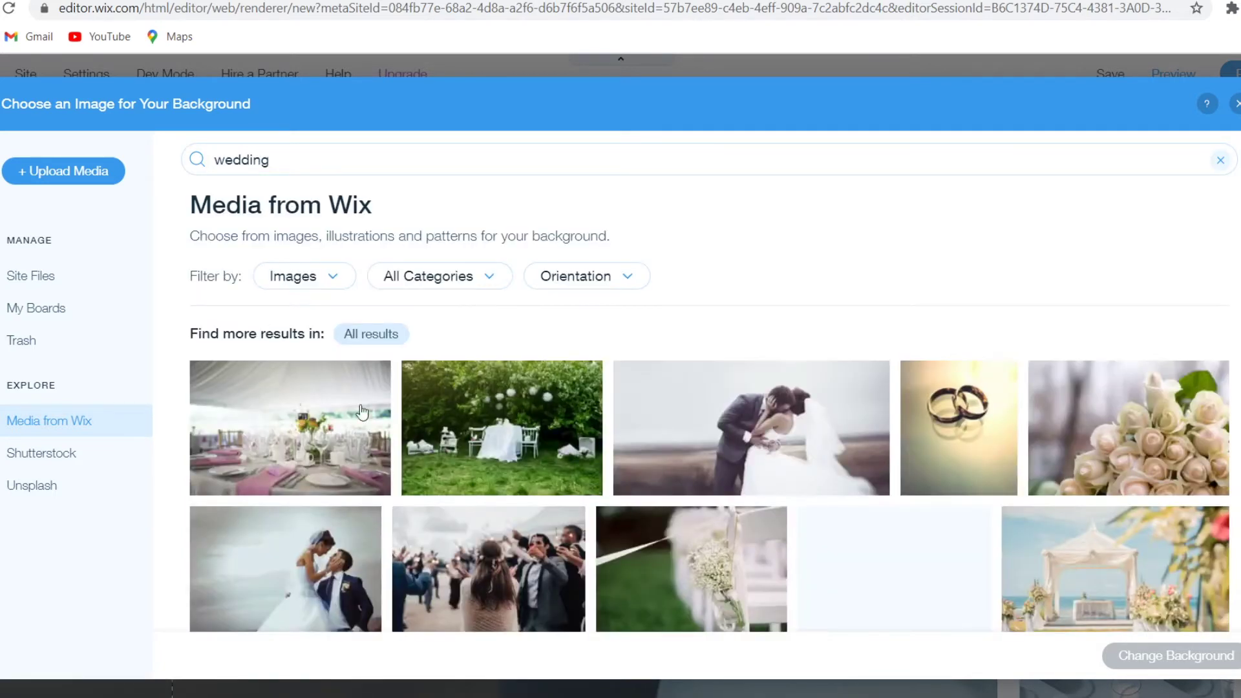
Browse the wedding images and set the photo of the decorated reception tables under a white tent as the hero strip's background
scroll(646, 490, "down", 5)
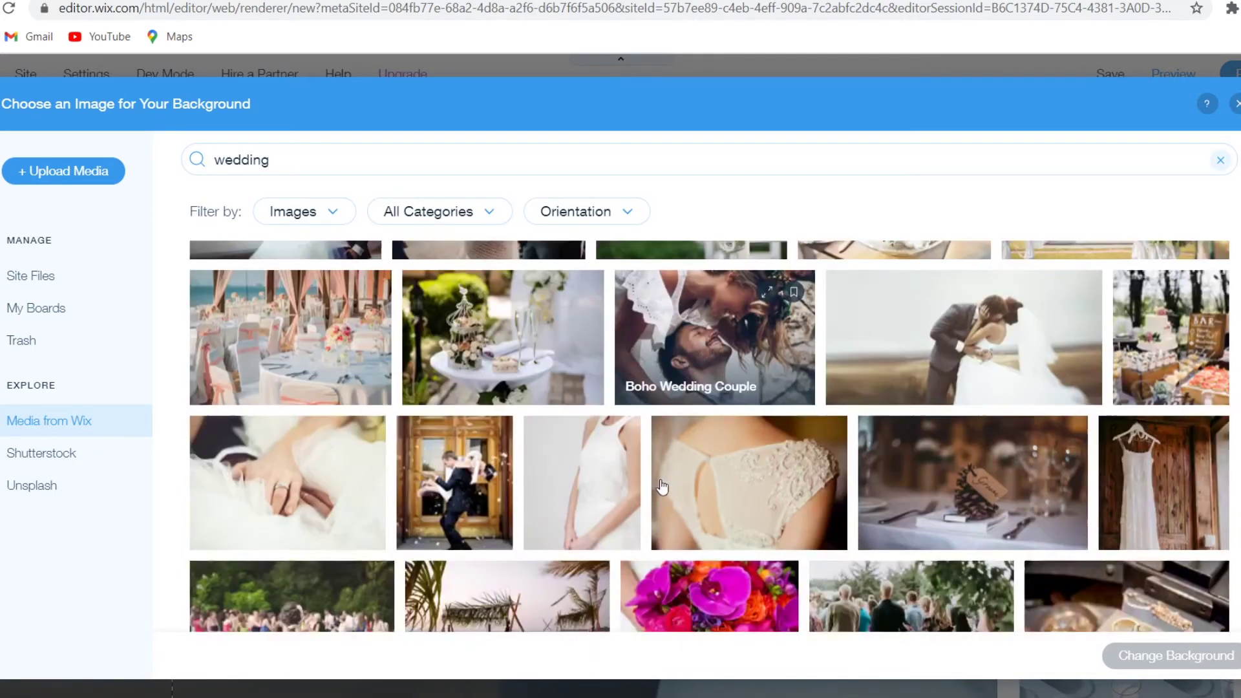
scroll(663, 486, "down", 10)
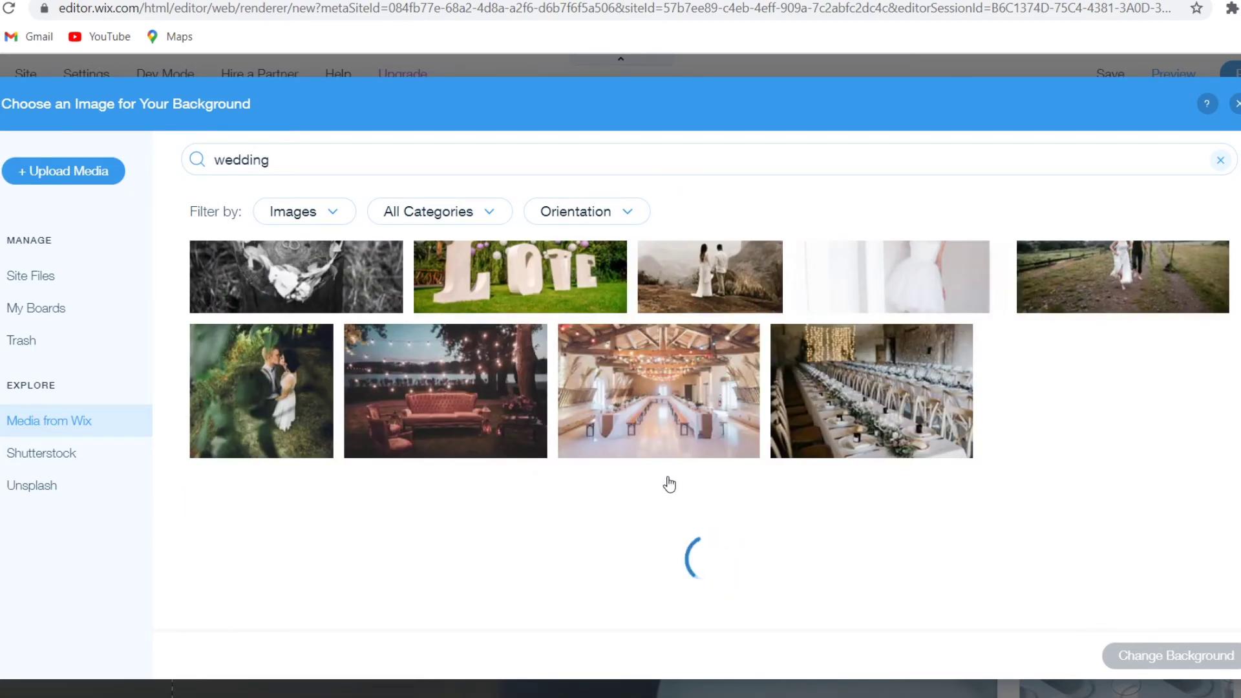
scroll(675, 479, "down", 5)
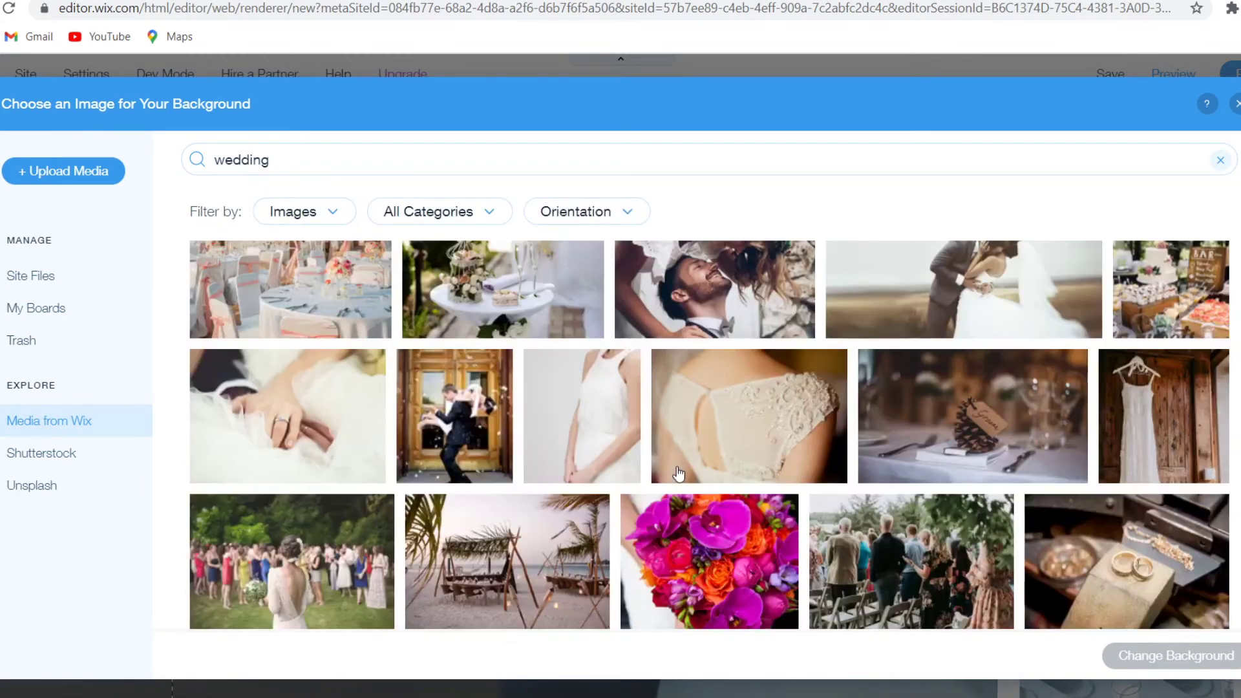
mouse_move(677, 474)
scroll(678, 474, "up", 5)
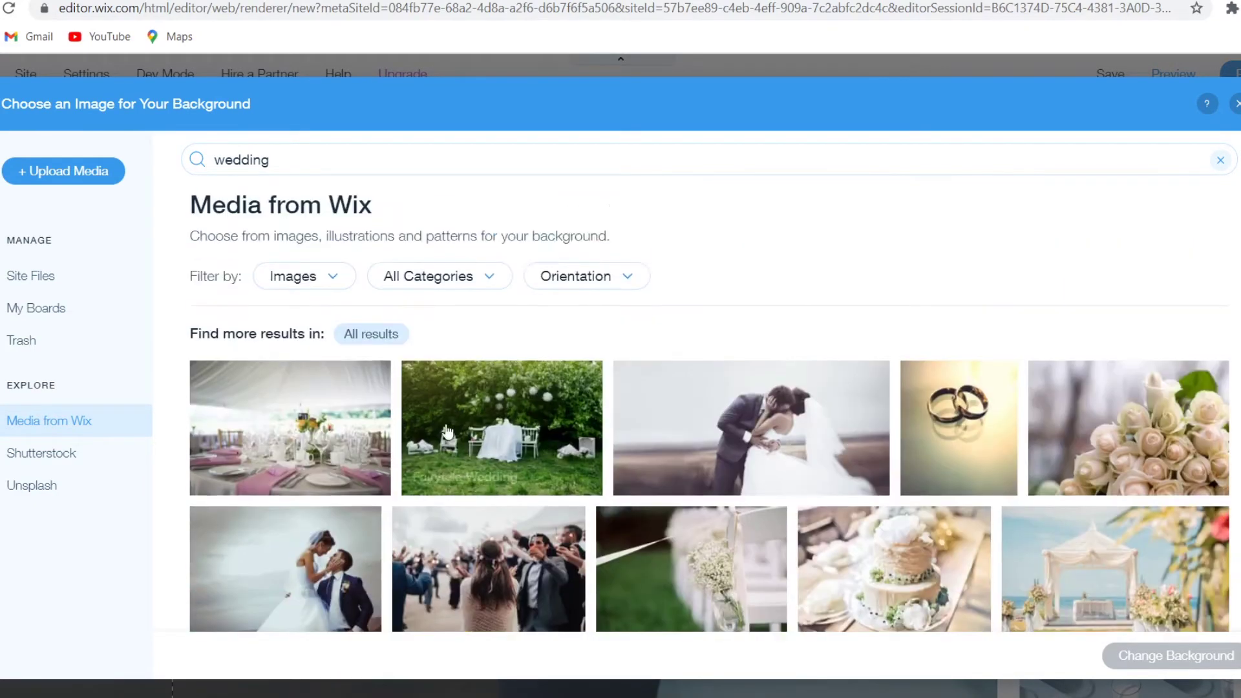
mouse_move(281, 423)
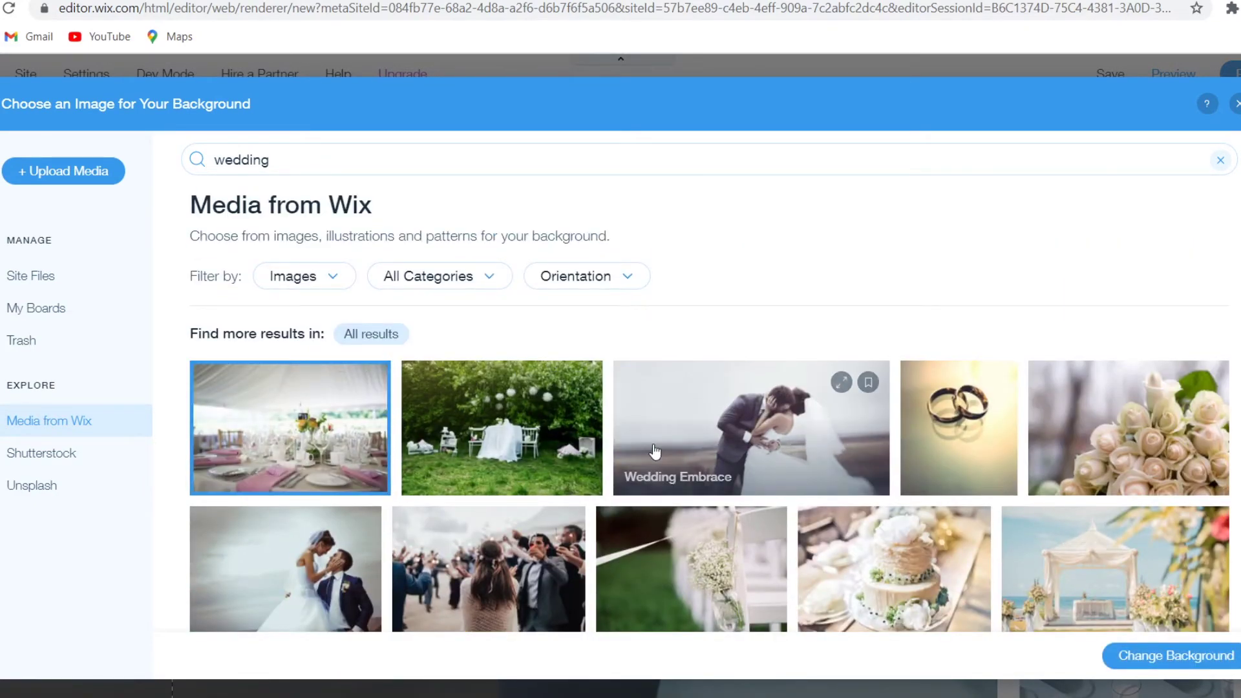
scroll(714, 465, "down", 10)
scroll(719, 465, "down", 15)
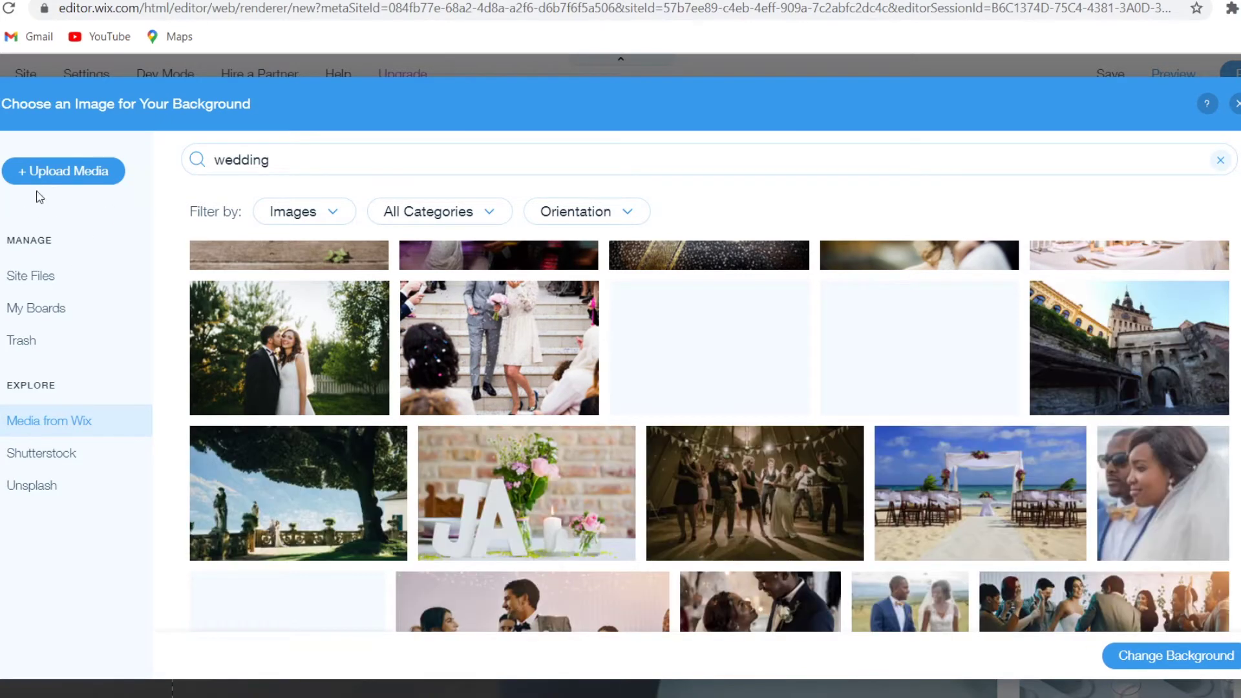
key("Escape")
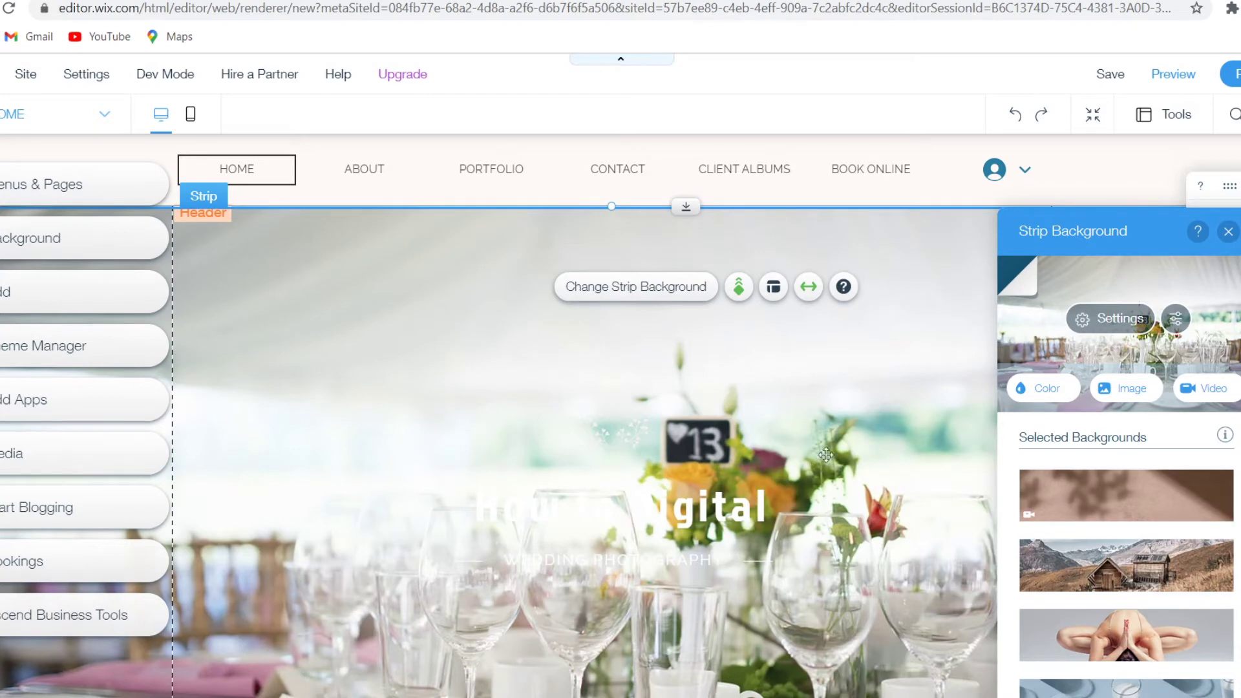
left_click(1228, 231)
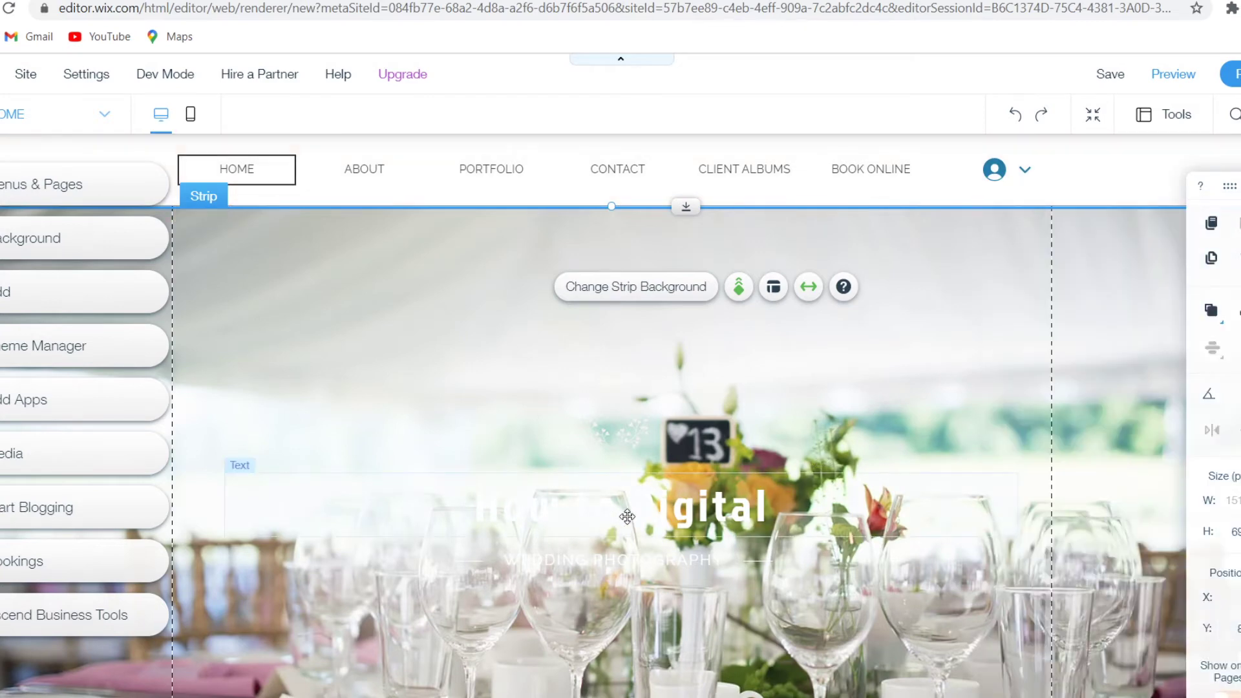
Set the "How to Digital" heading's text color to the dark navy site color #0B2A39
left_click(627, 516)
left_click(255, 432)
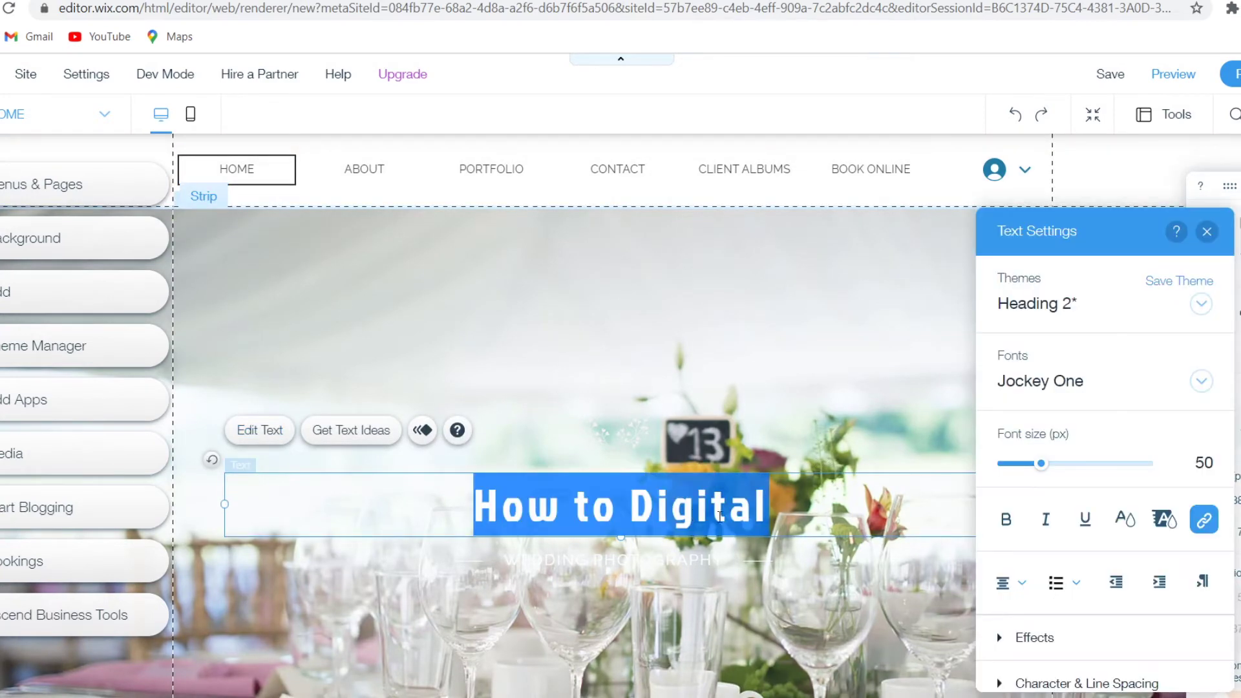
left_click(1127, 522)
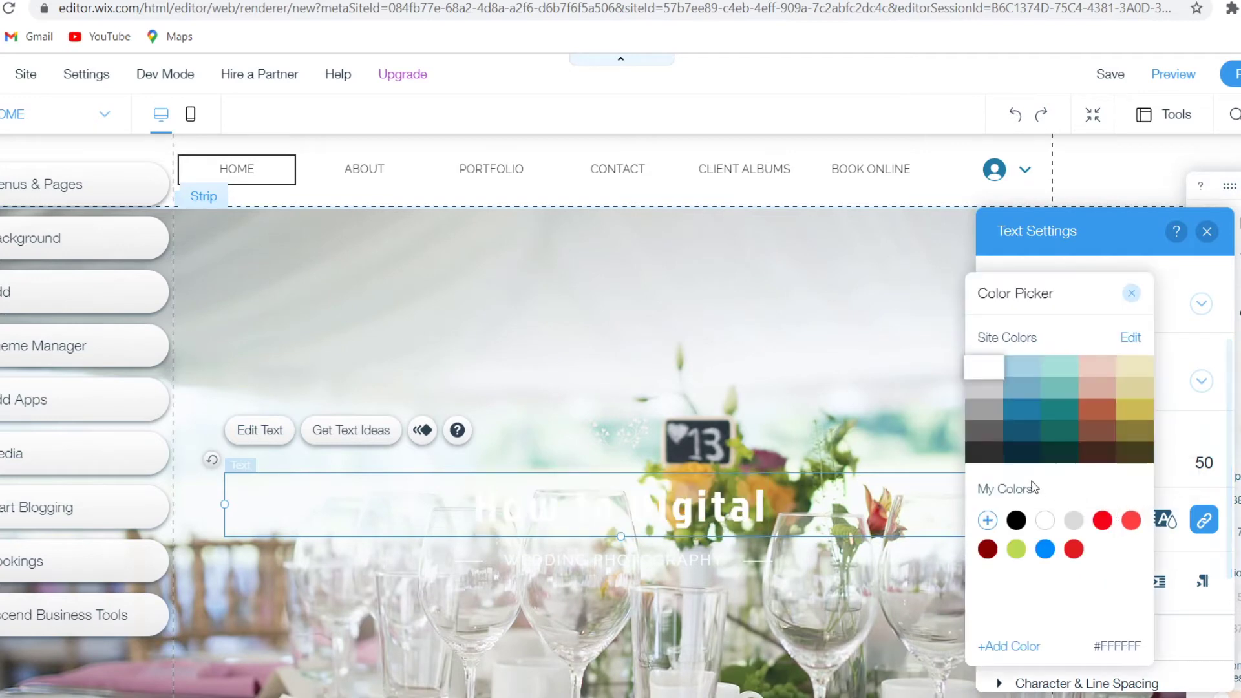
left_click(1021, 453)
left_click(727, 557)
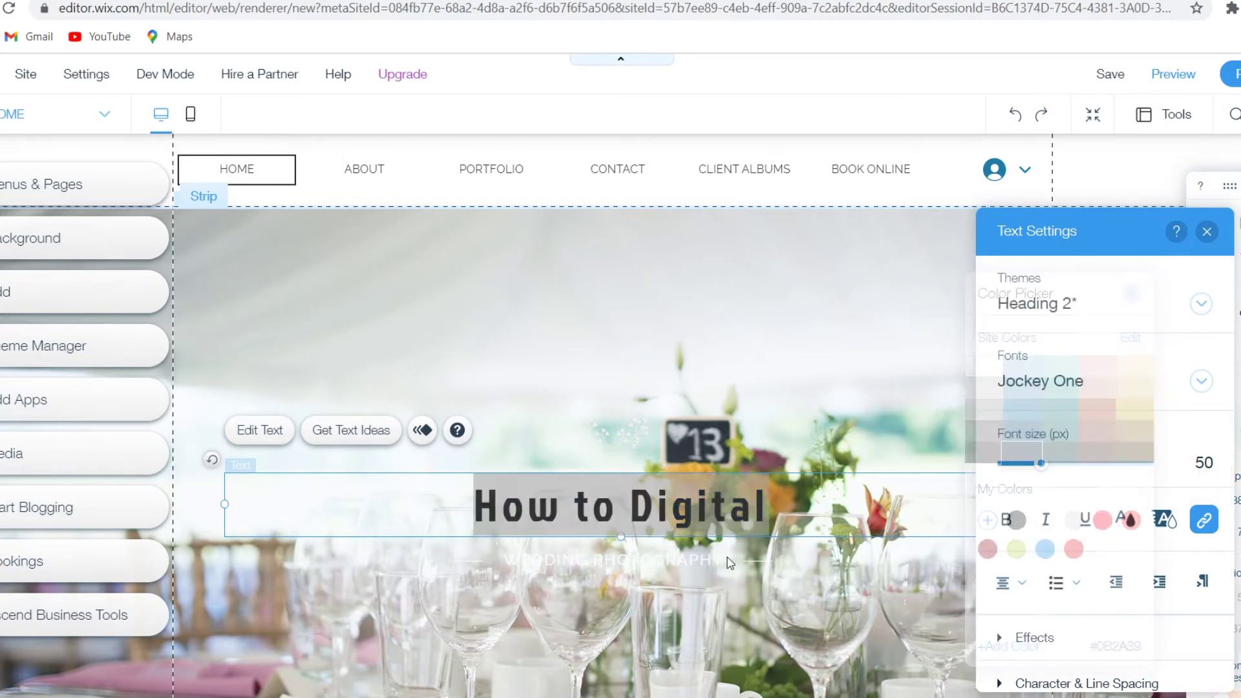
Set the "Wedding Photography" subtitle's text color to dark navy #0B2A39 and close the text settings
left_click(727, 560)
double_click(741, 562)
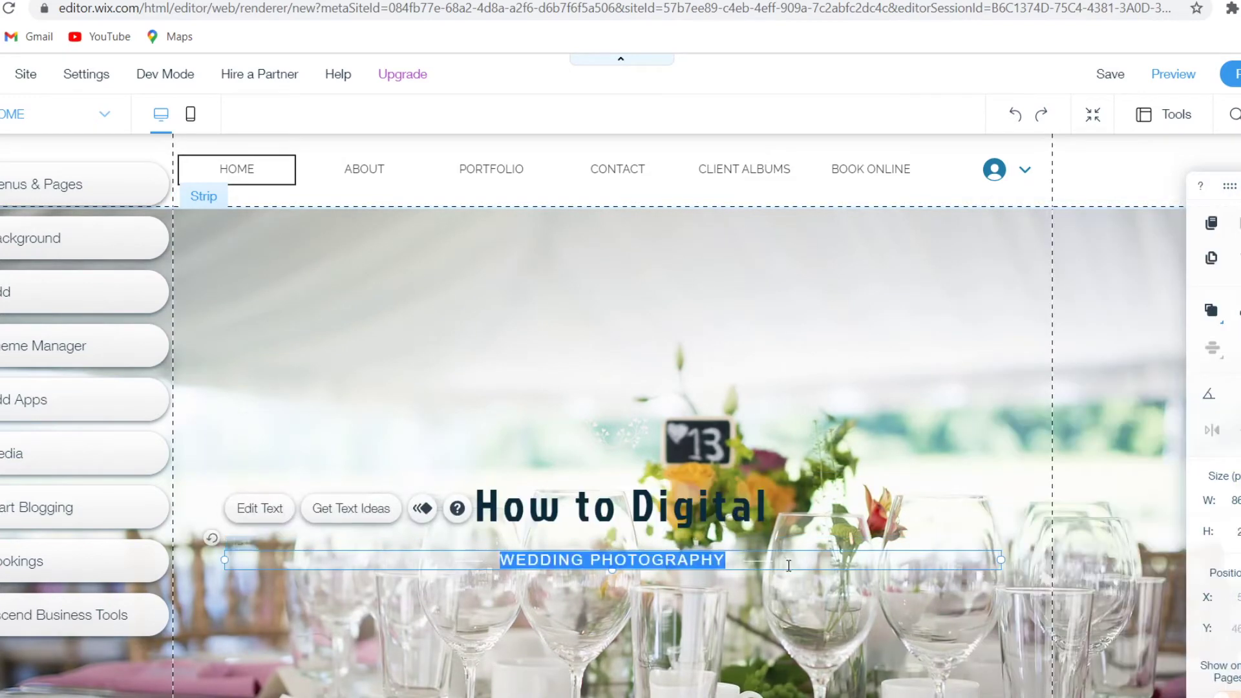
left_click(1126, 520)
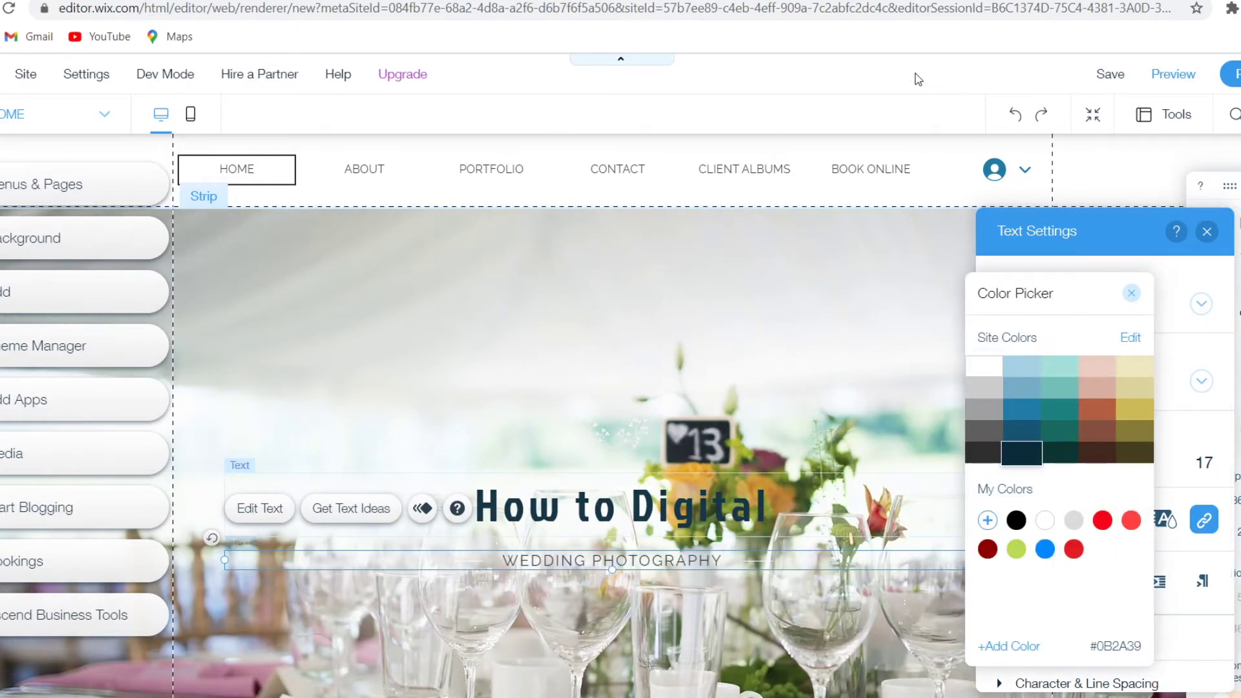
left_click(1131, 293)
left_click(1206, 231)
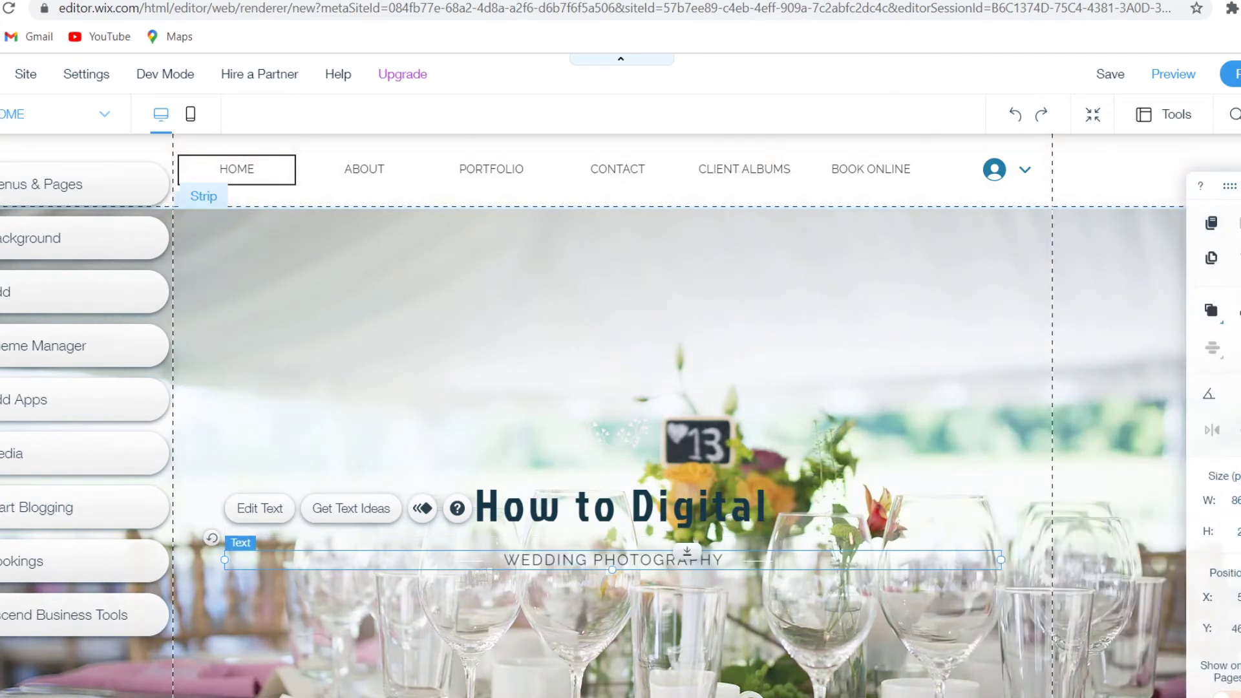
Examine the home page's About me section, selecting its paragraph text and the Book a Session button
scroll(620, 415, "down", 10)
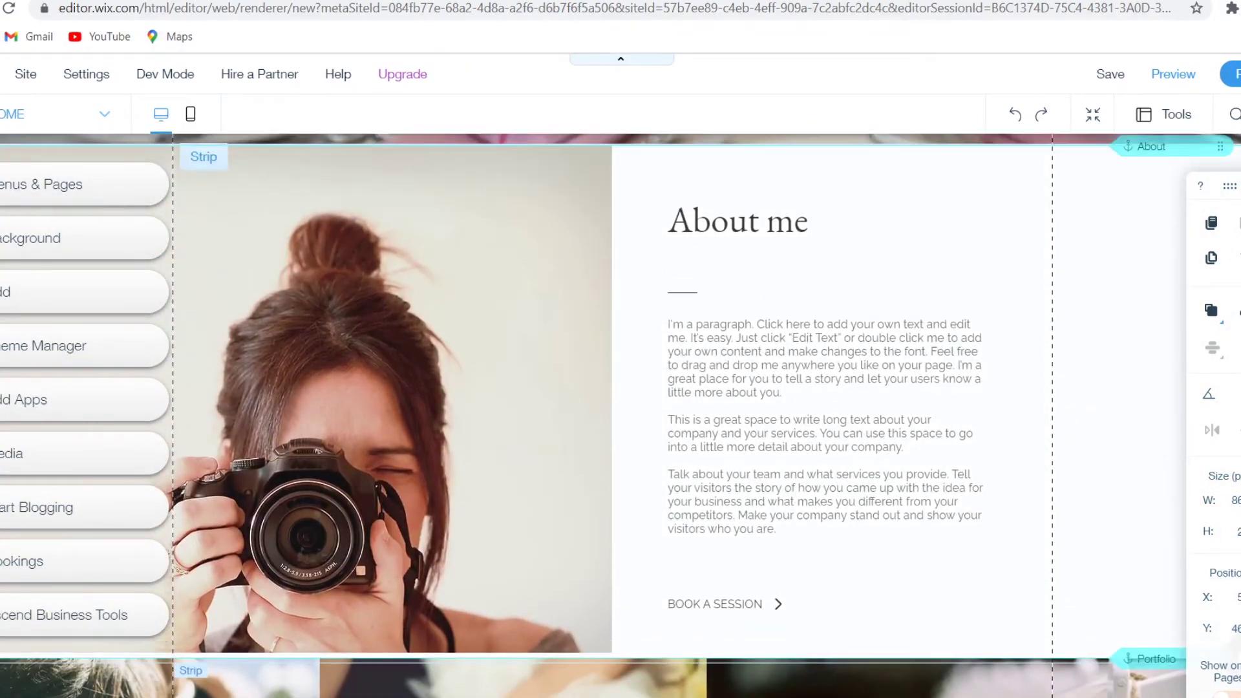
scroll(601, 415, "up", 1)
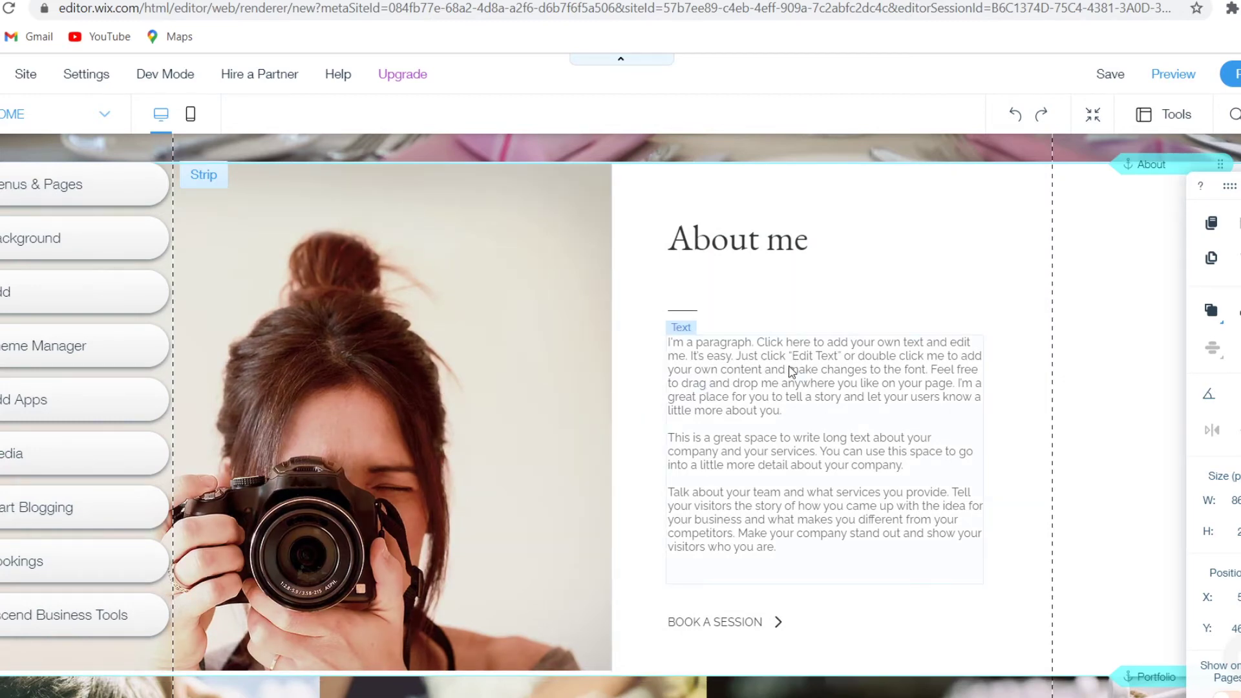
left_click(804, 396)
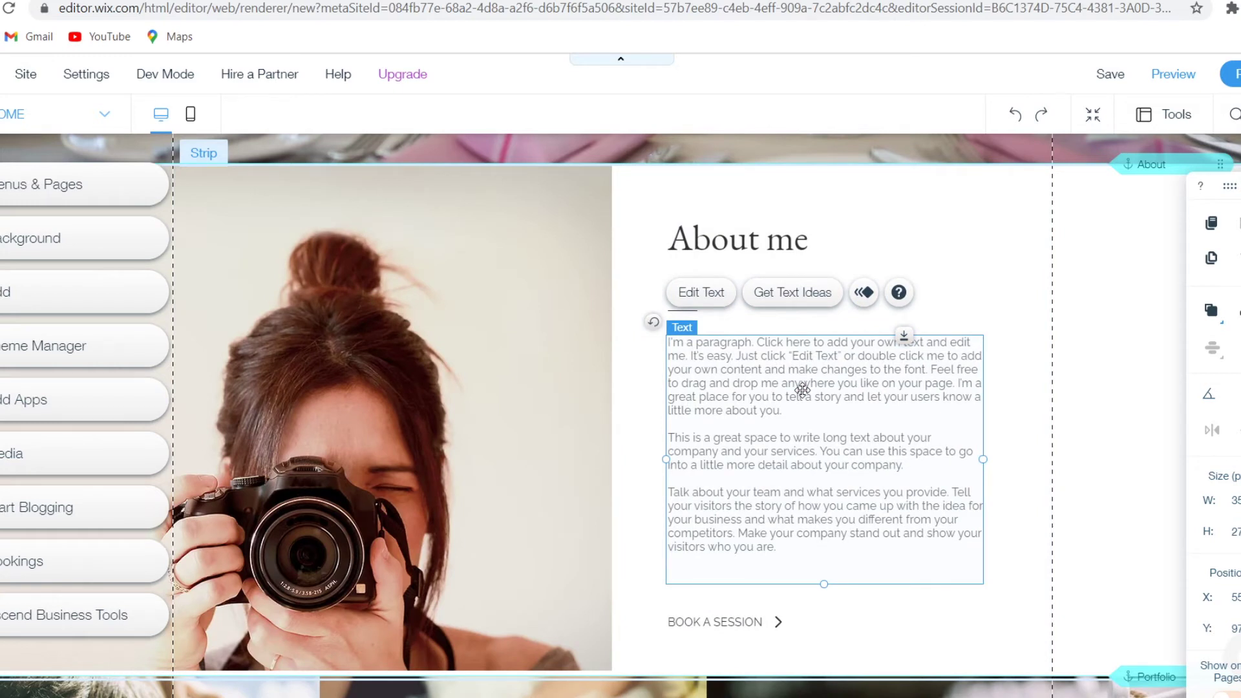
left_click(719, 622)
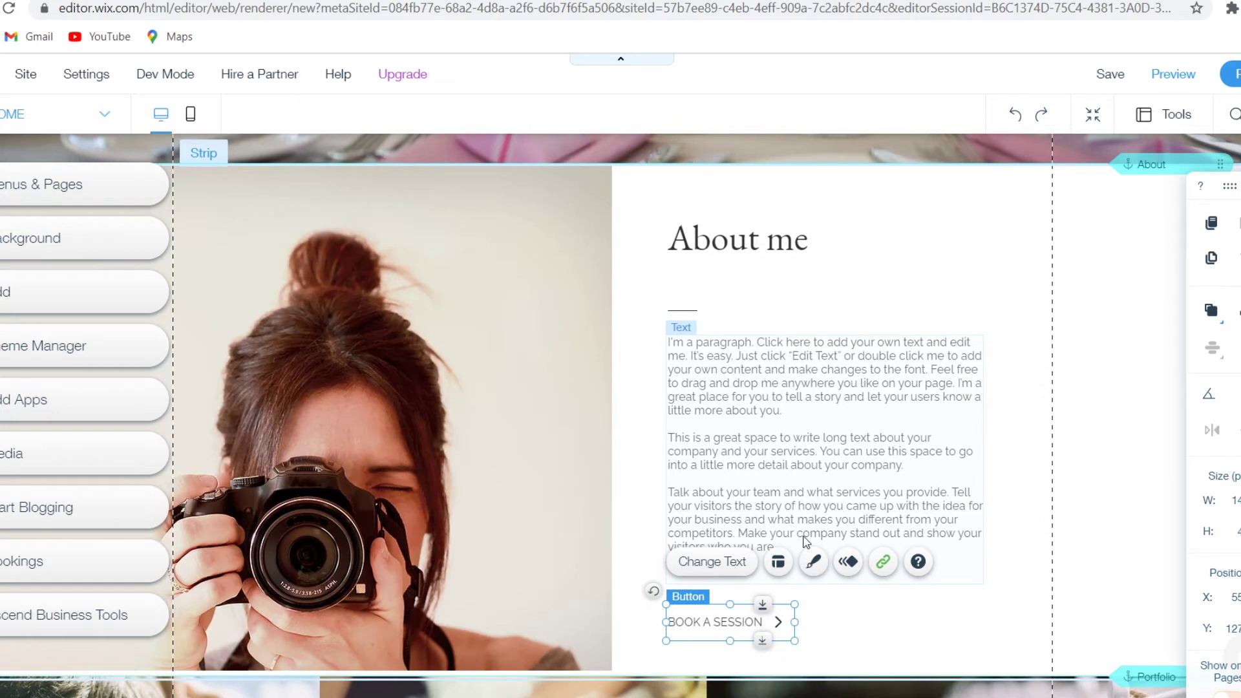
Open the Book Online page from the site's page list and close the list
left_click(37, 193)
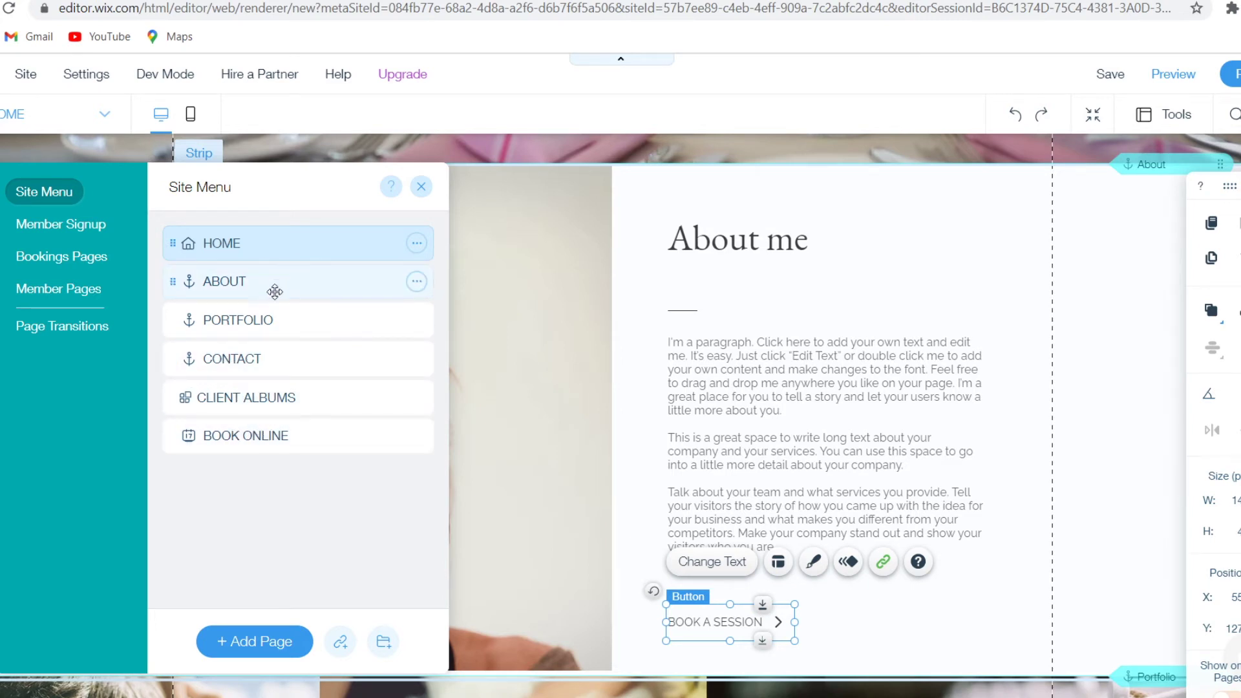
left_click(271, 421)
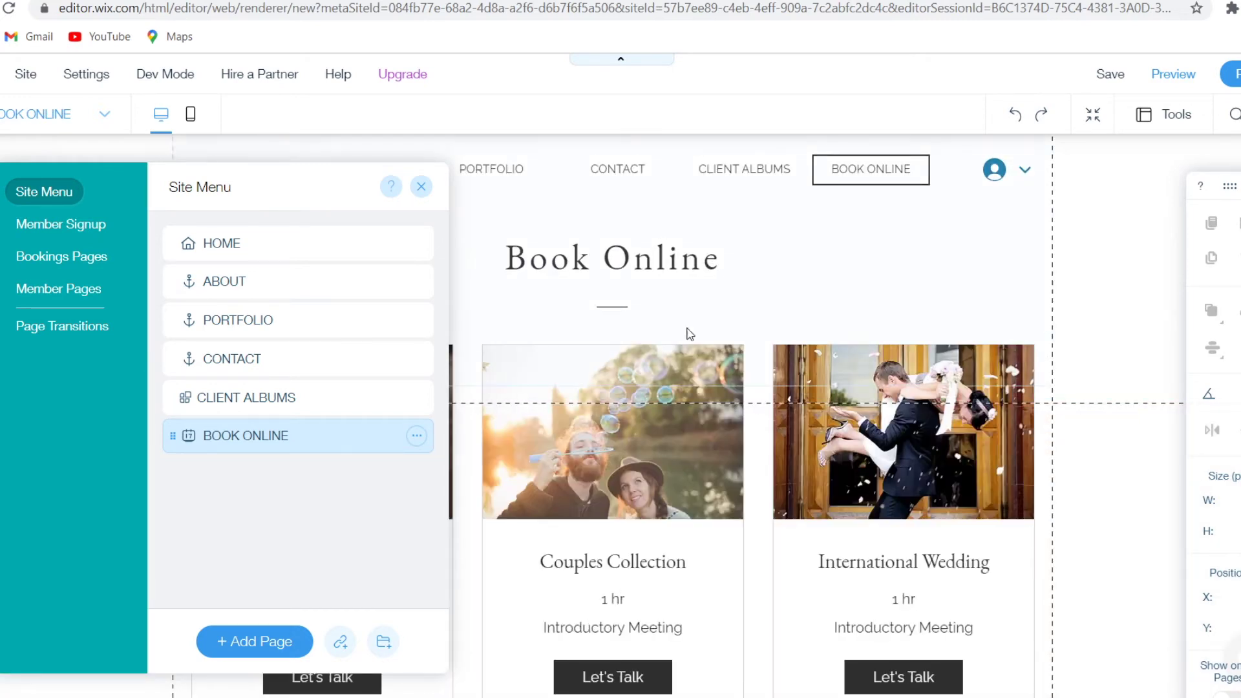
left_click(423, 189)
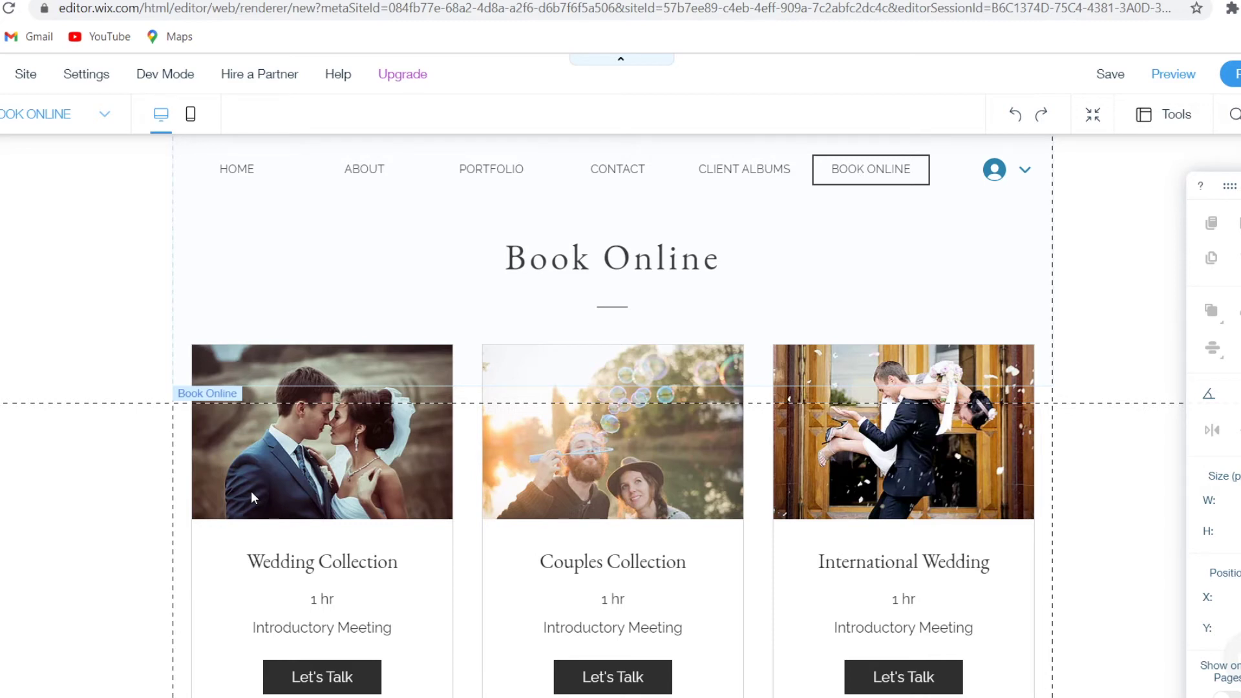
Open the Home page from the site menu's page list and close the list
left_click(2, 194)
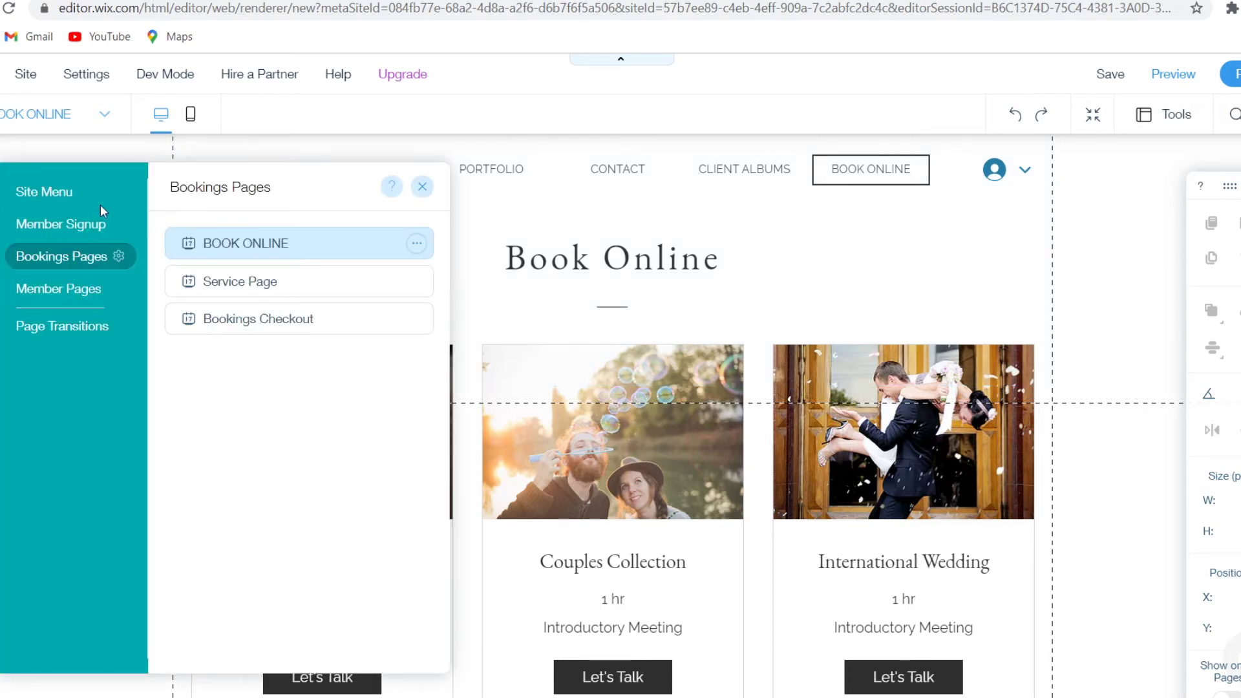
left_click(64, 194)
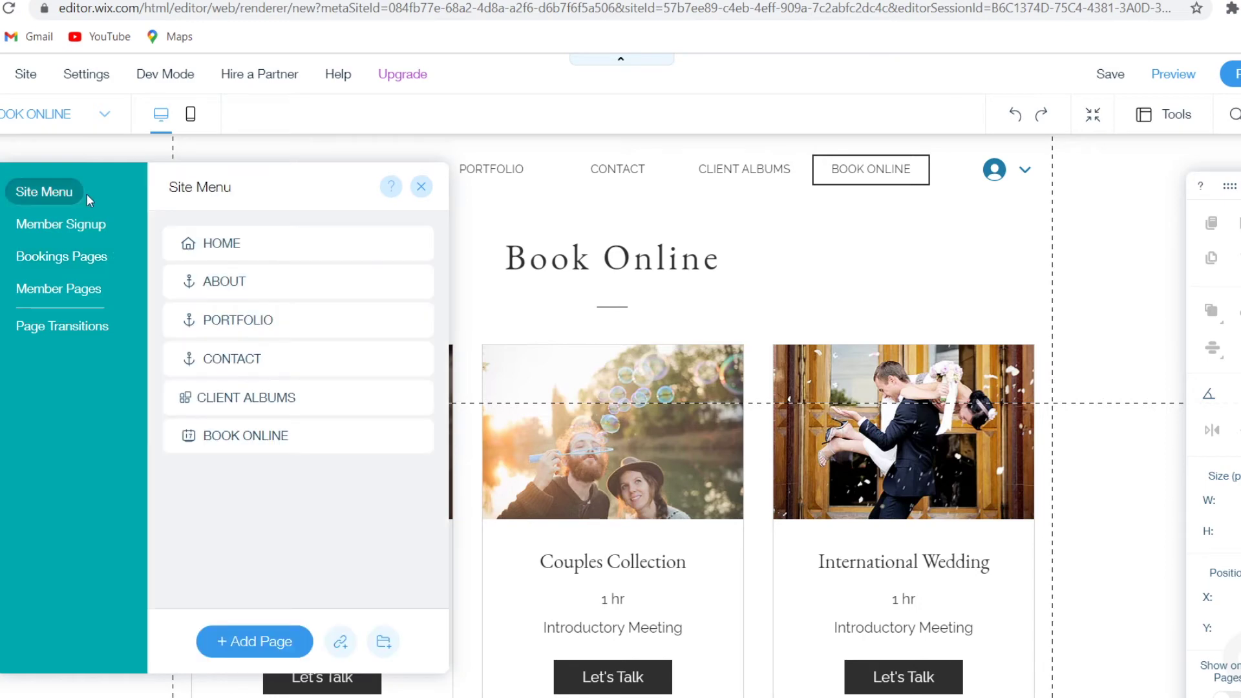
left_click(234, 241)
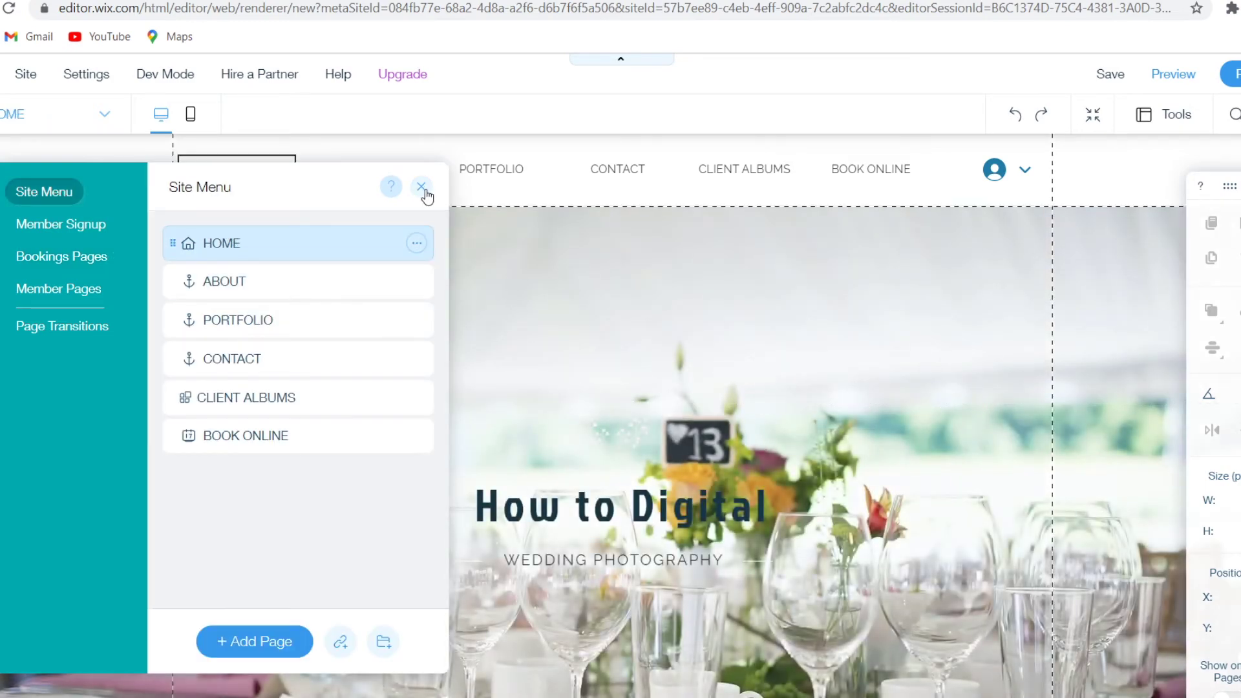
left_click(423, 189)
Examine the home page's photo gallery, quote strip and contact section, selecting the gallery, the contact form and its photo strip
scroll(781, 423, "down", 10)
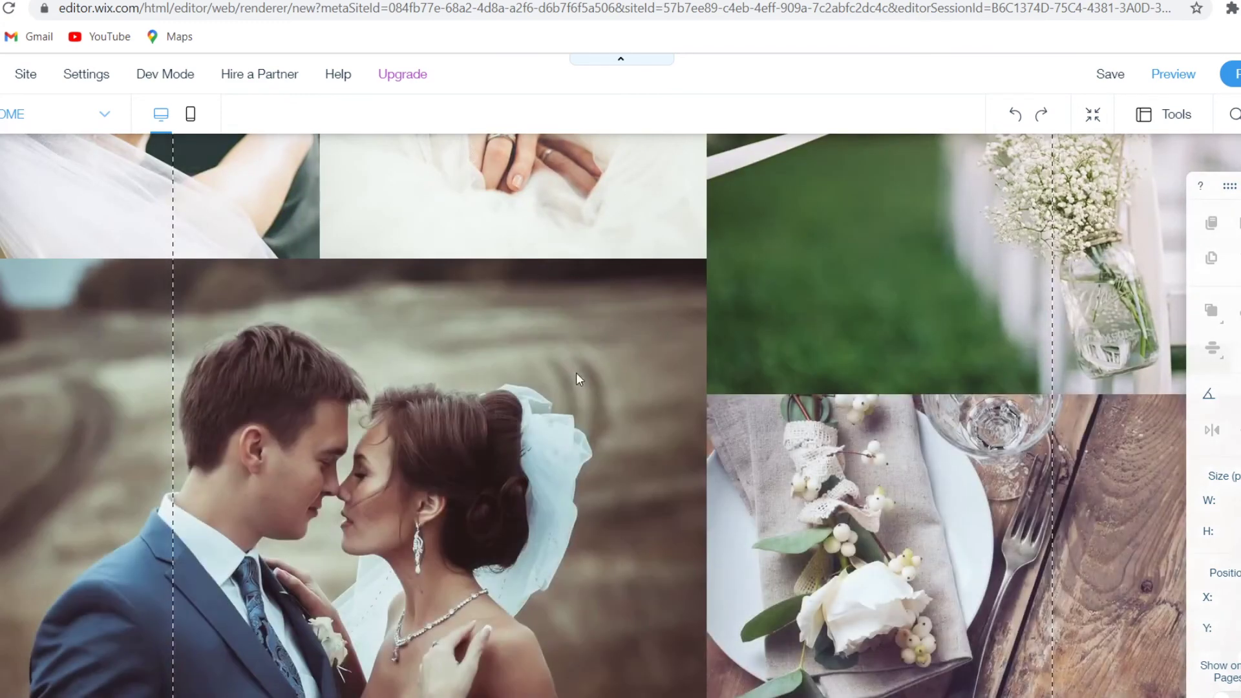
left_click(576, 372)
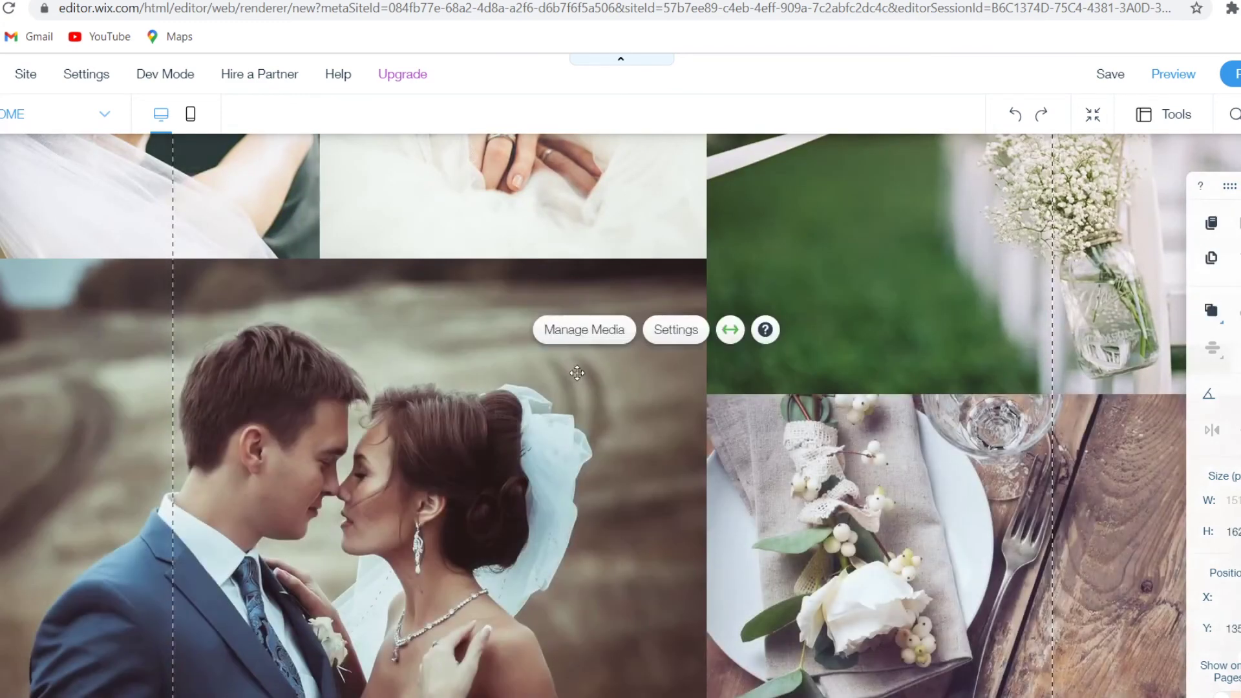
left_click(788, 496)
scroll(582, 329, "down", 10)
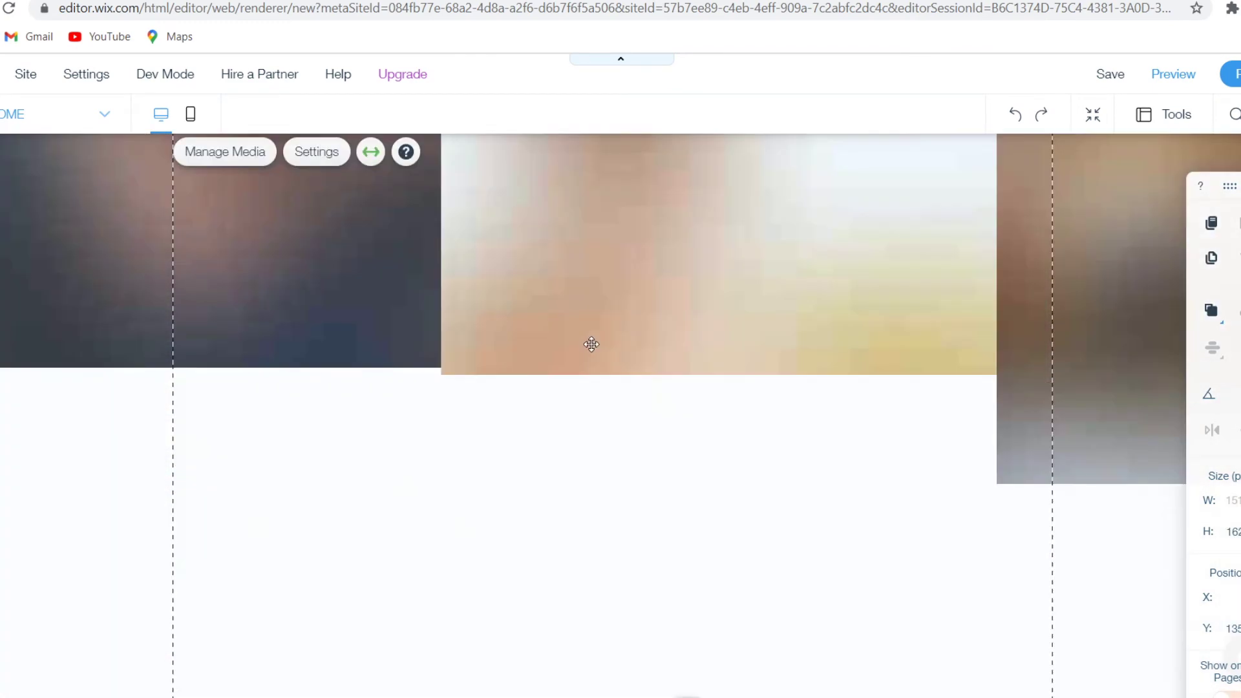
scroll(722, 433, "down", 1)
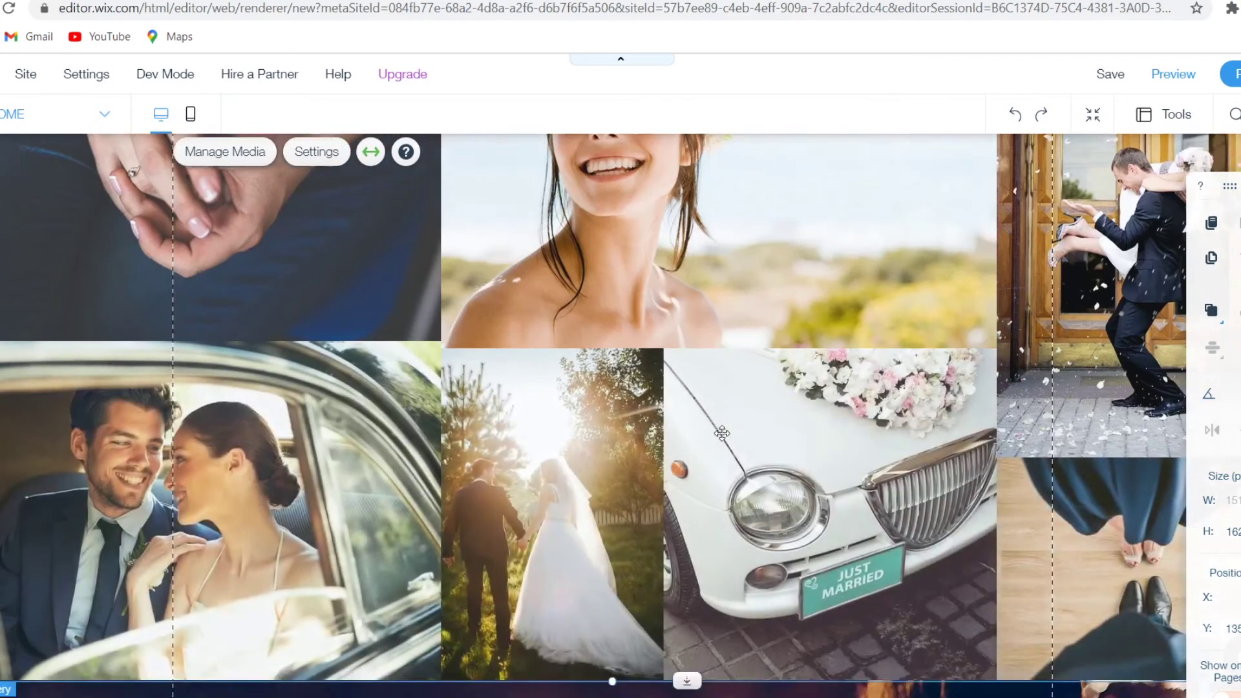
scroll(722, 433, "down", 10)
scroll(723, 430, "down", 5)
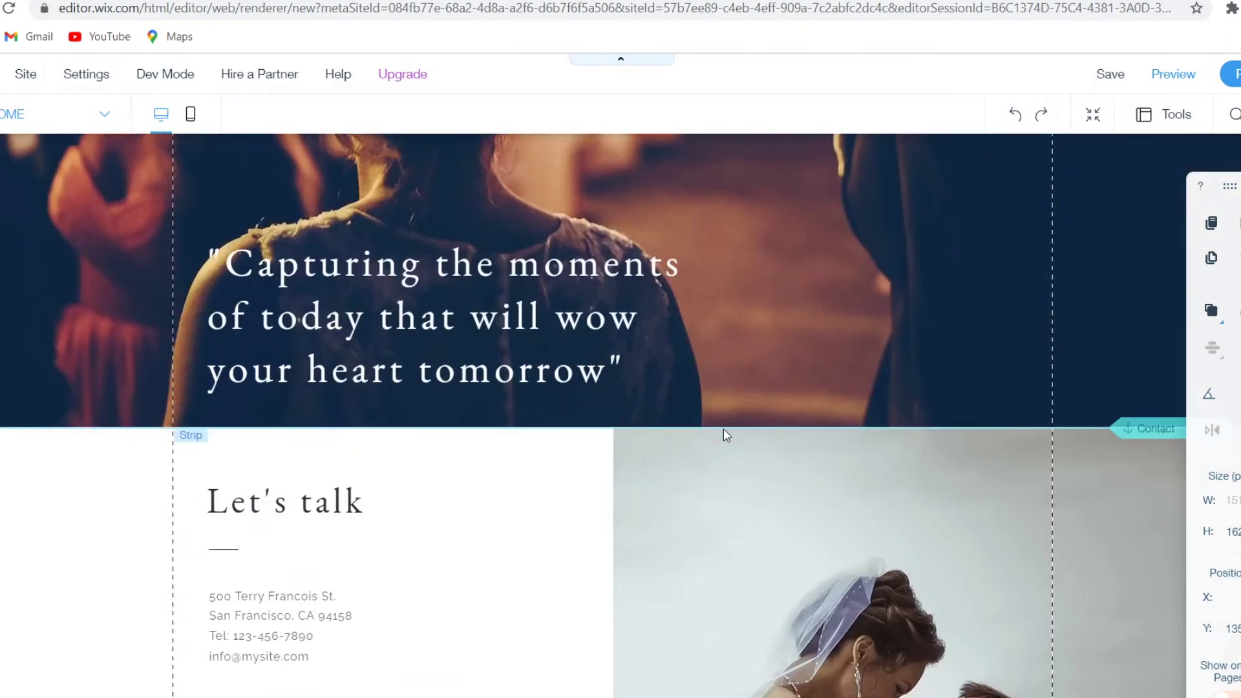
scroll(723, 430, "down", 8)
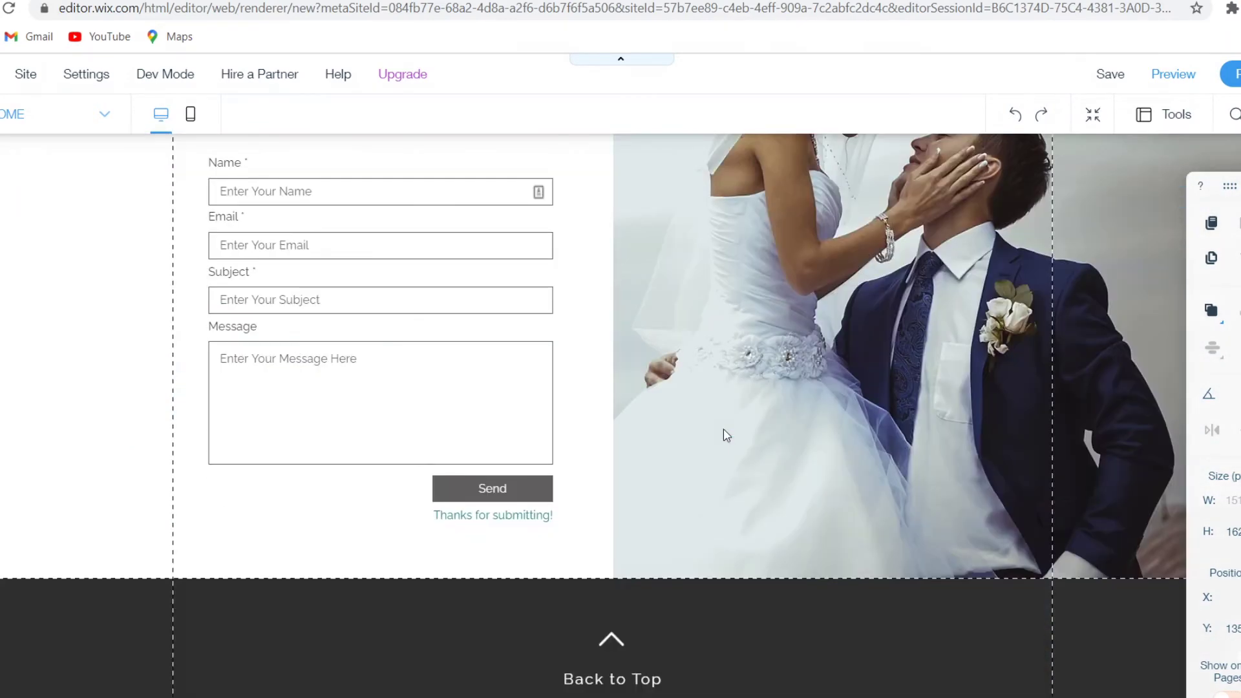
left_click(408, 478)
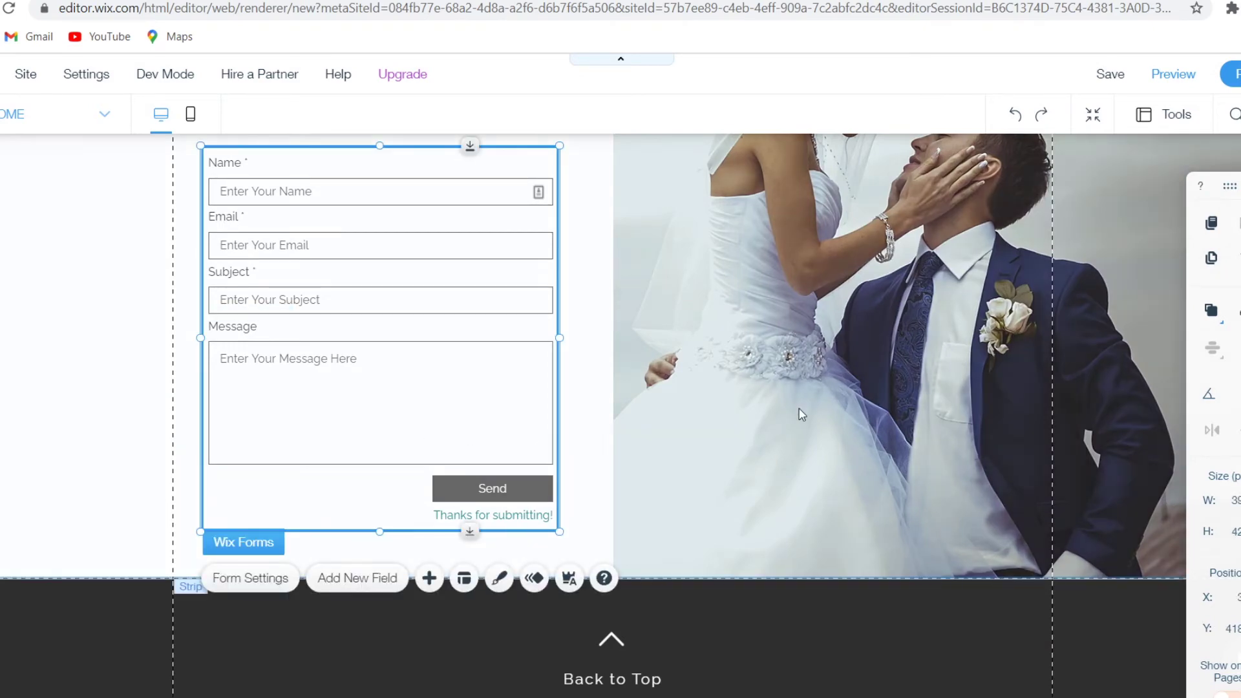
left_click(800, 411)
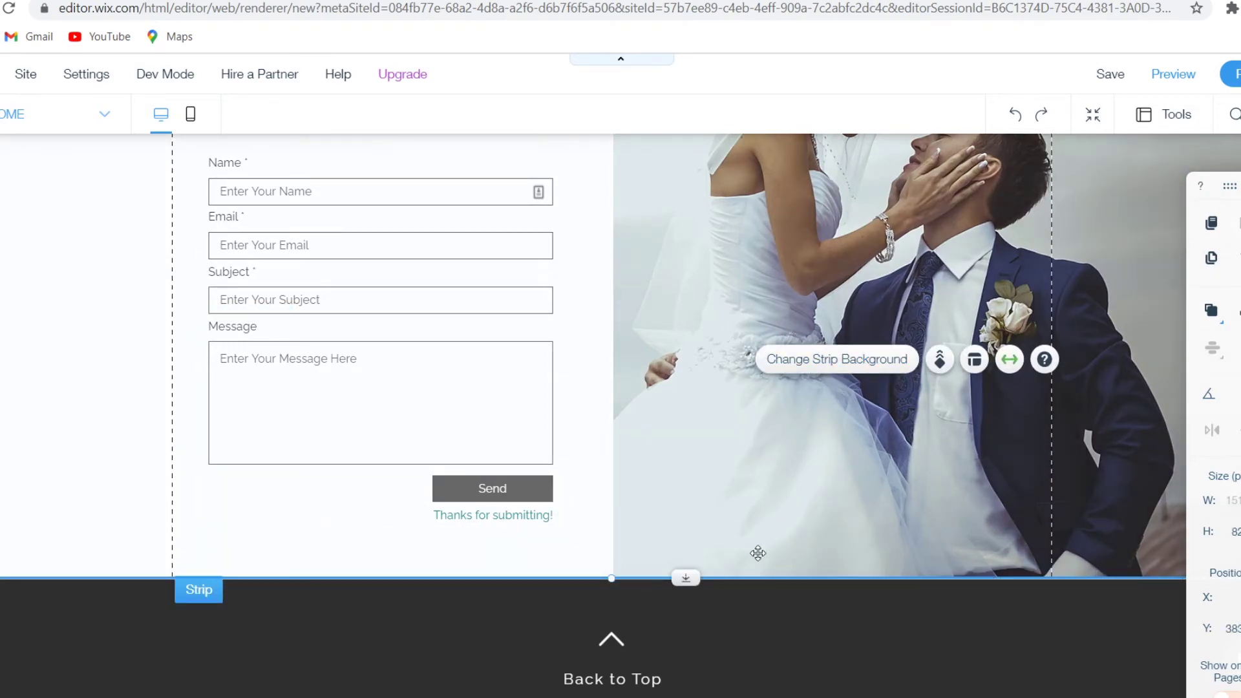
scroll(756, 553, "up", 15)
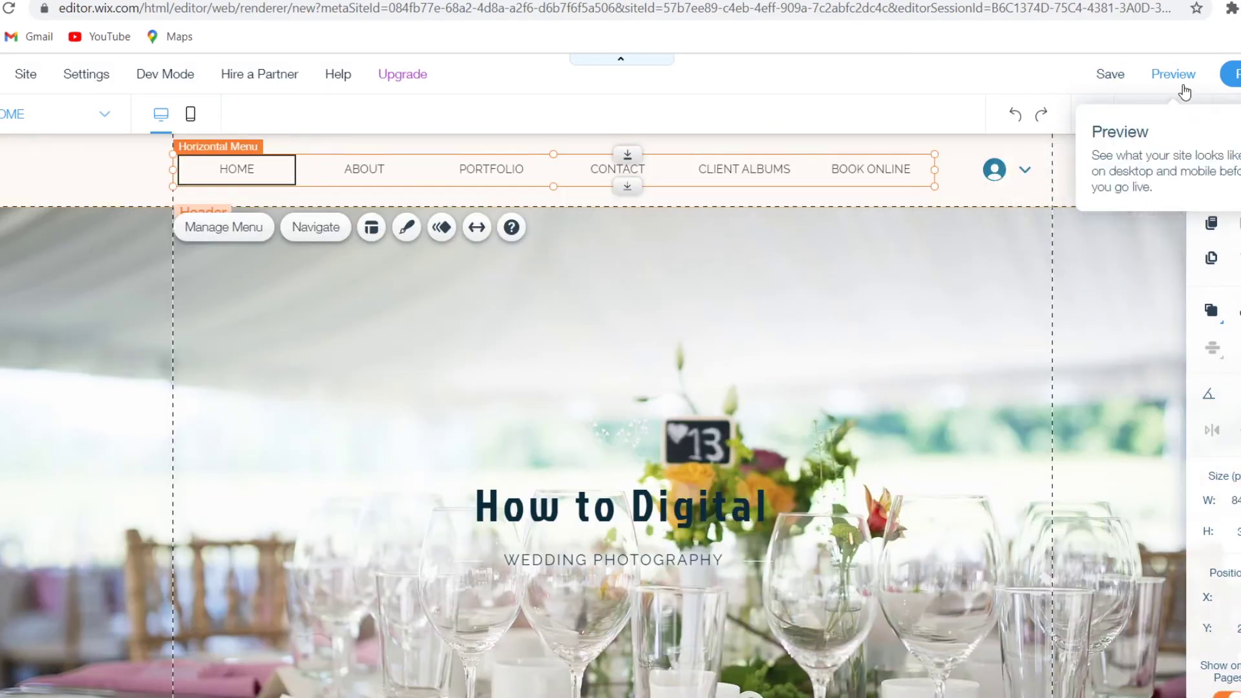
Preview the site and review the whole home page down to the footer, returning to its beginning with the Back to Top link
left_click(1182, 81)
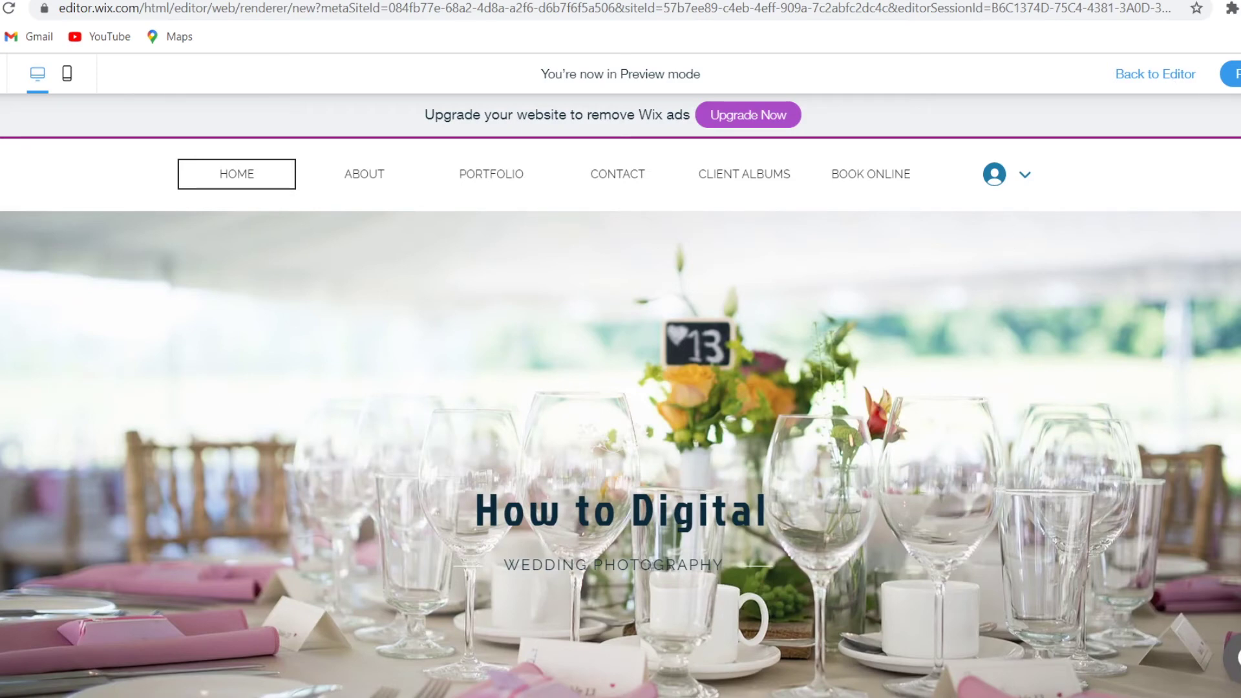
scroll(620, 417, "down", 10)
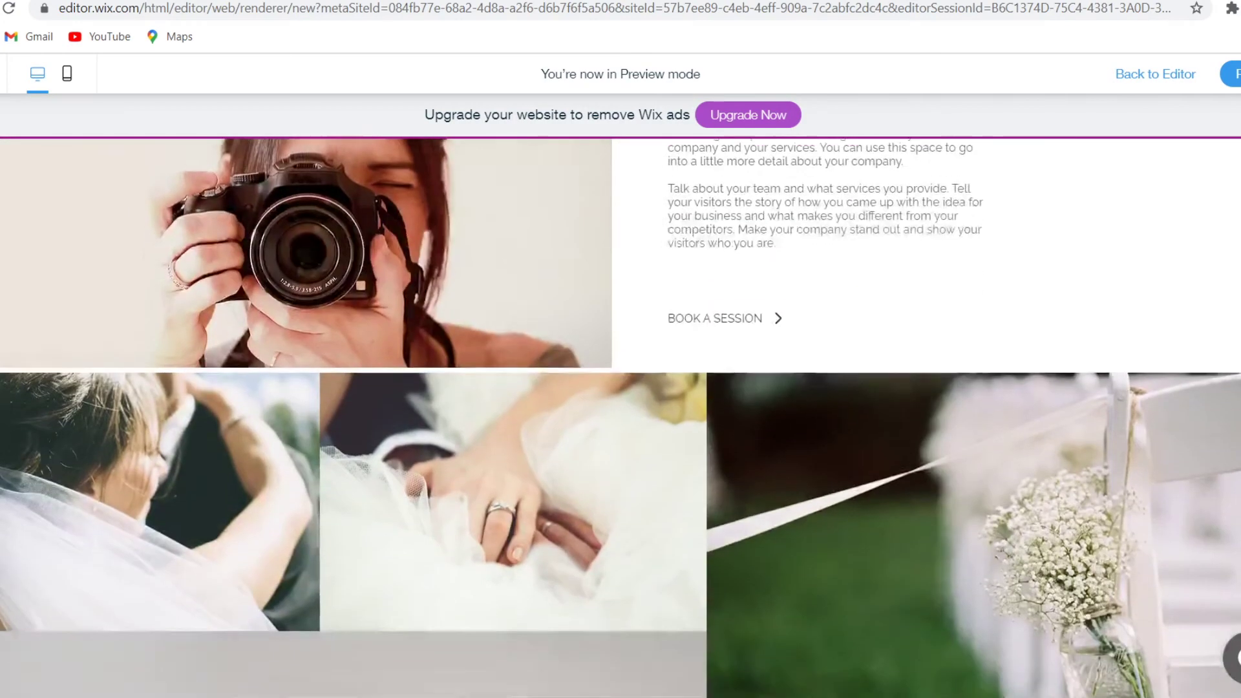
scroll(621, 417, "down", 10)
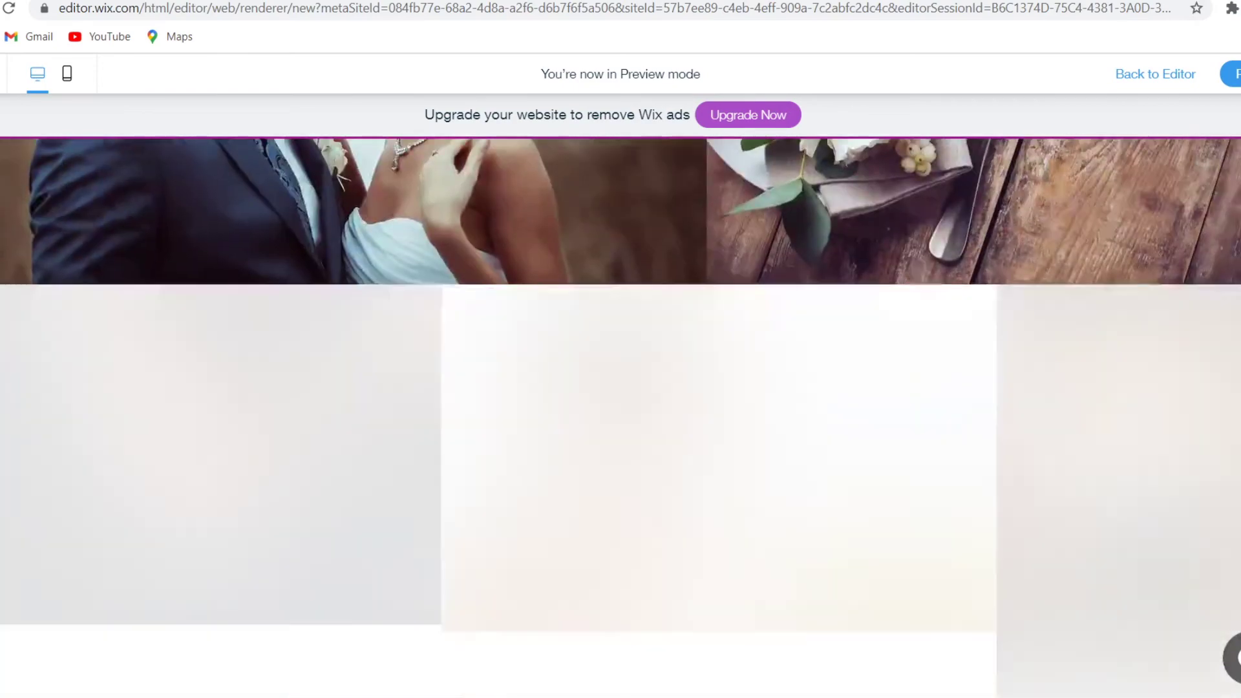
scroll(621, 417, "down", 5)
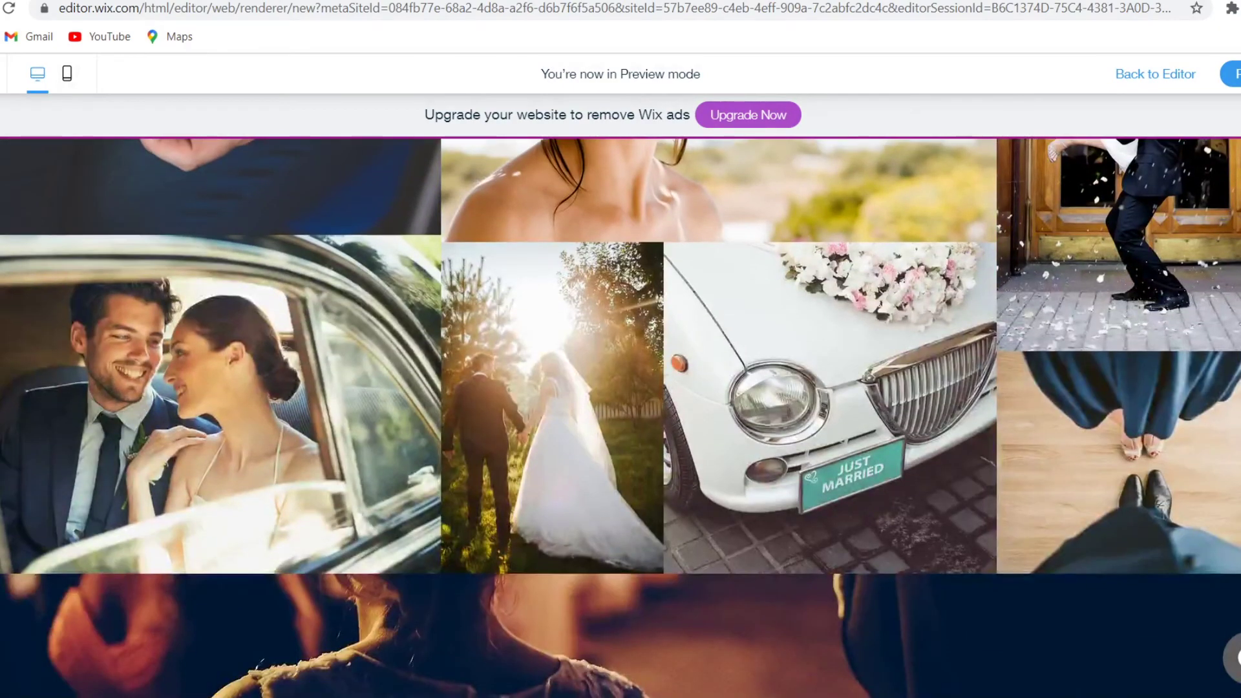
scroll(620, 417, "down", 7)
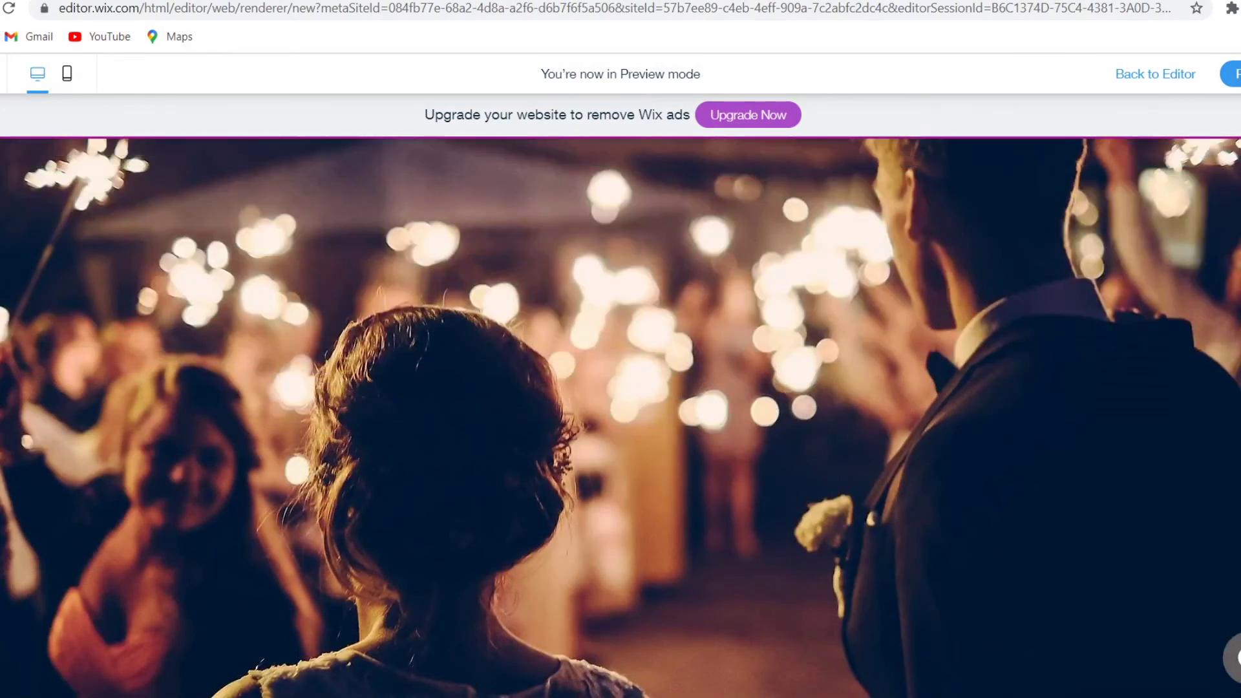
scroll(620, 417, "down", 8)
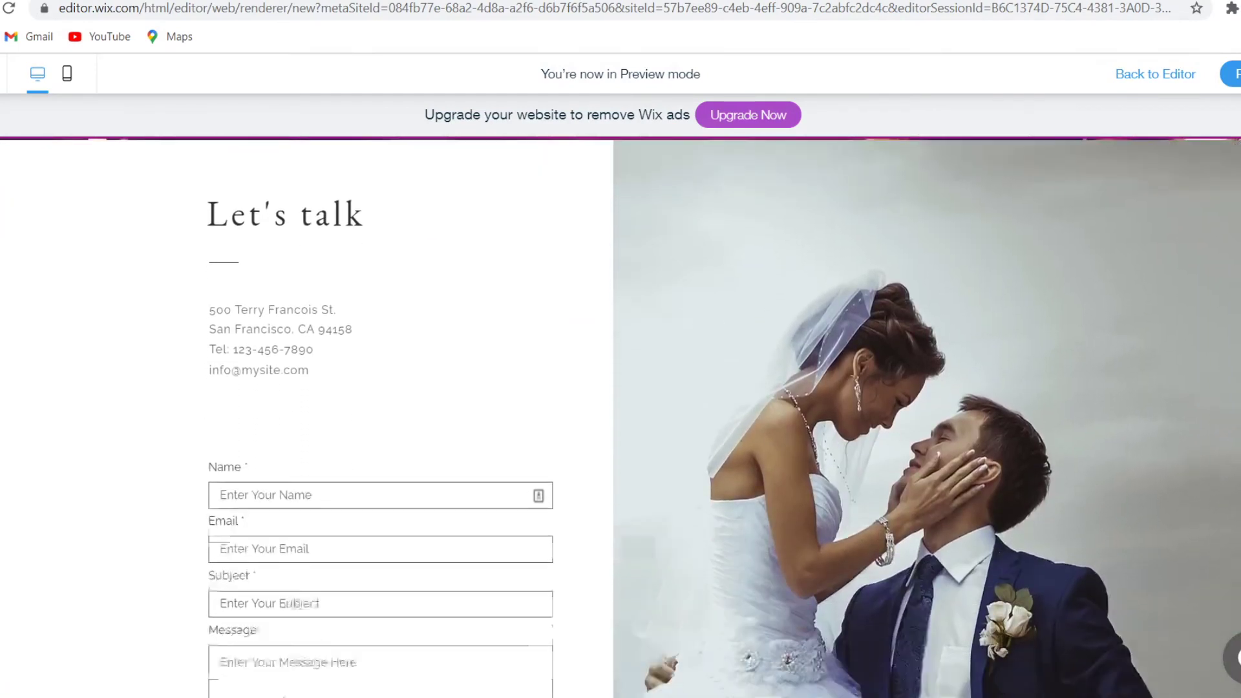
scroll(620, 417, "down", 6)
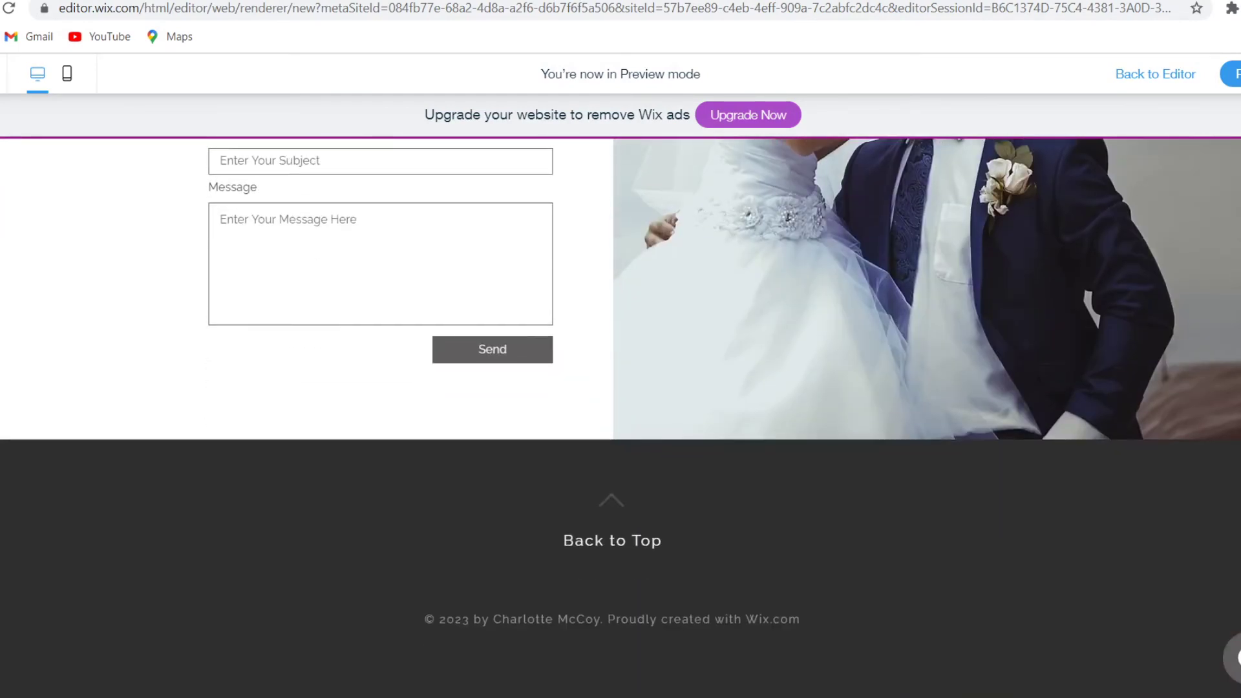
left_click(627, 525)
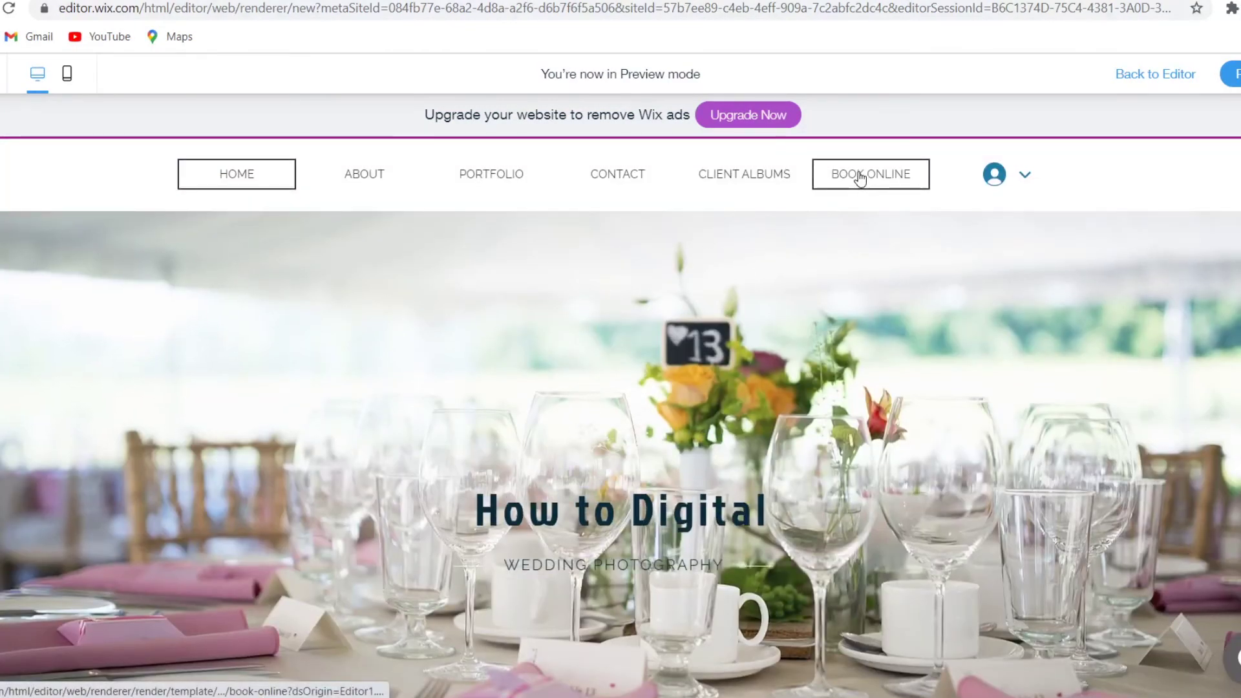
Check the Book Online page and the Wedding Collection scheduling page in the preview, return to Home and leave preview mode
left_click(860, 177)
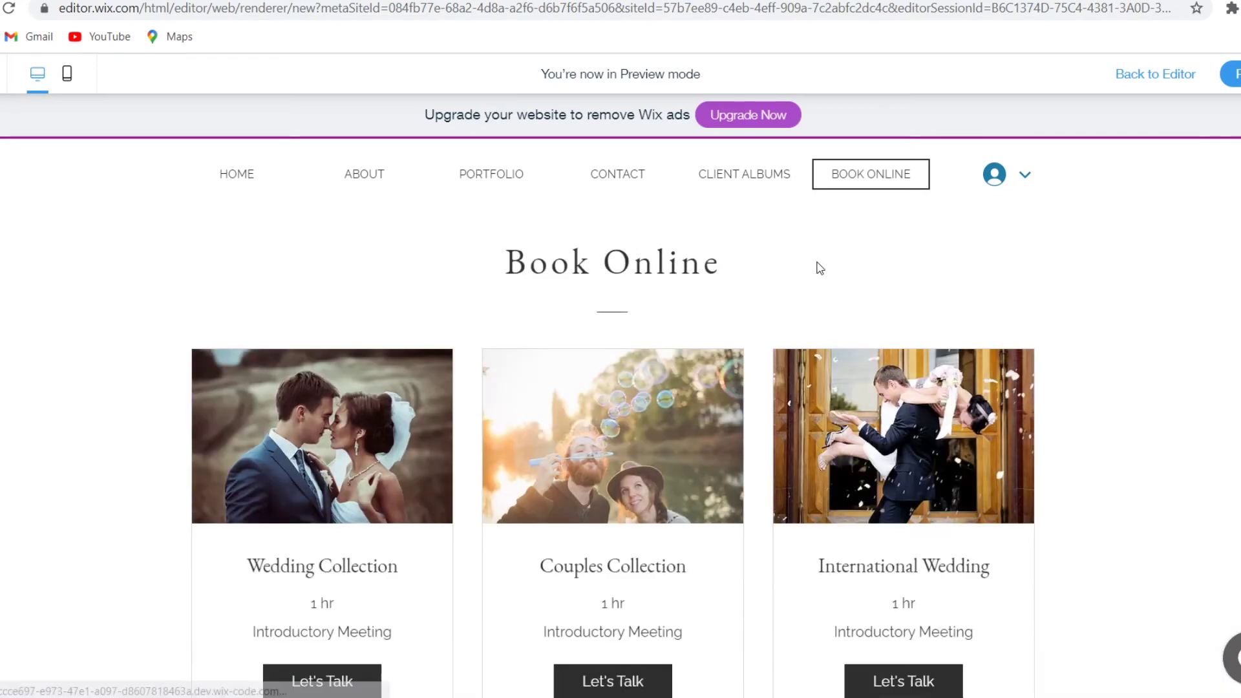
scroll(463, 401, "down", 5)
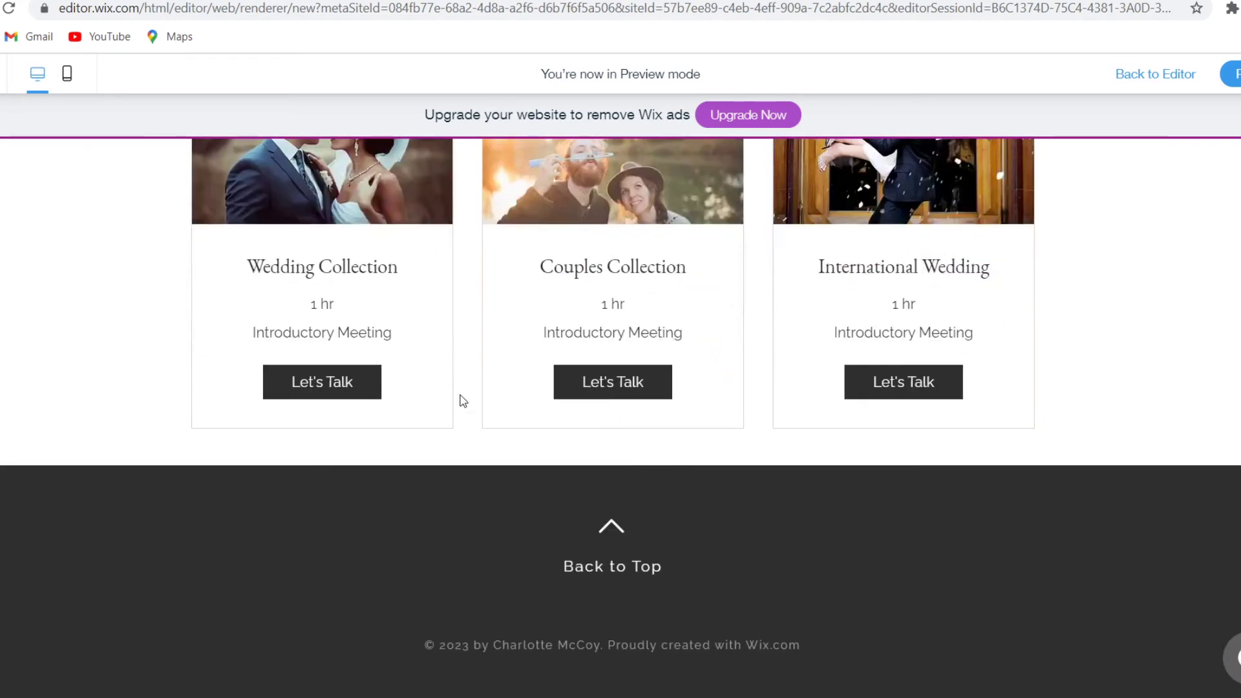
left_click(332, 390)
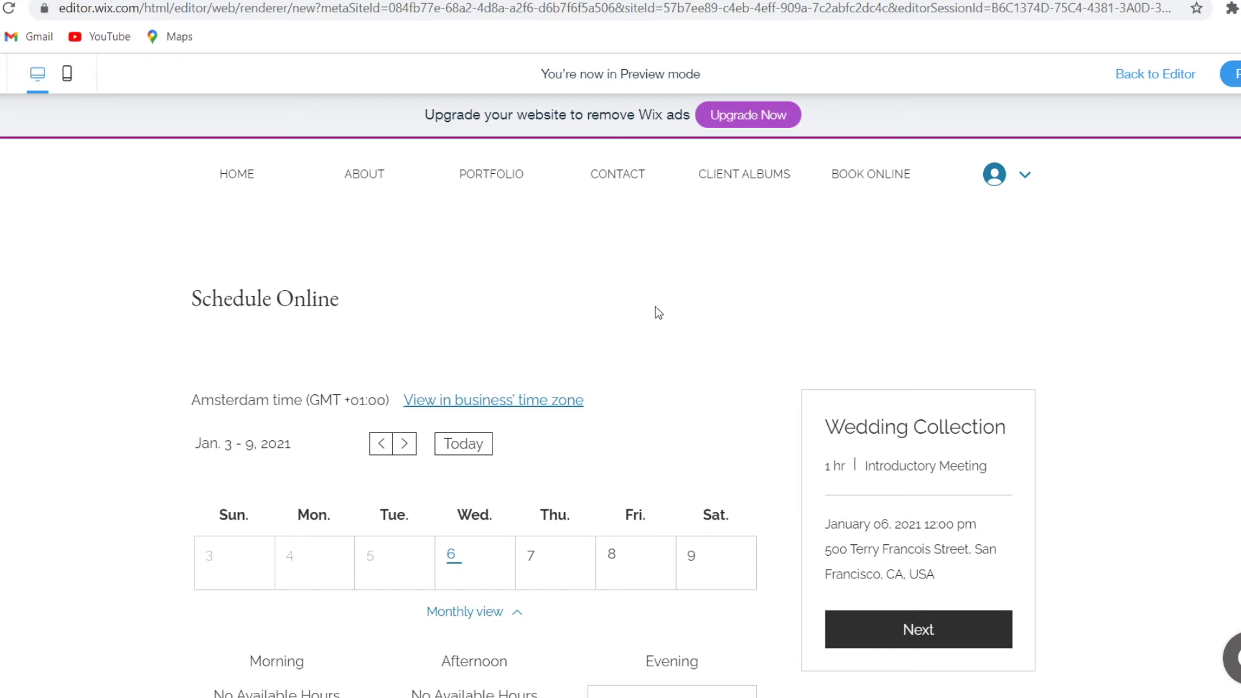
left_click(238, 179)
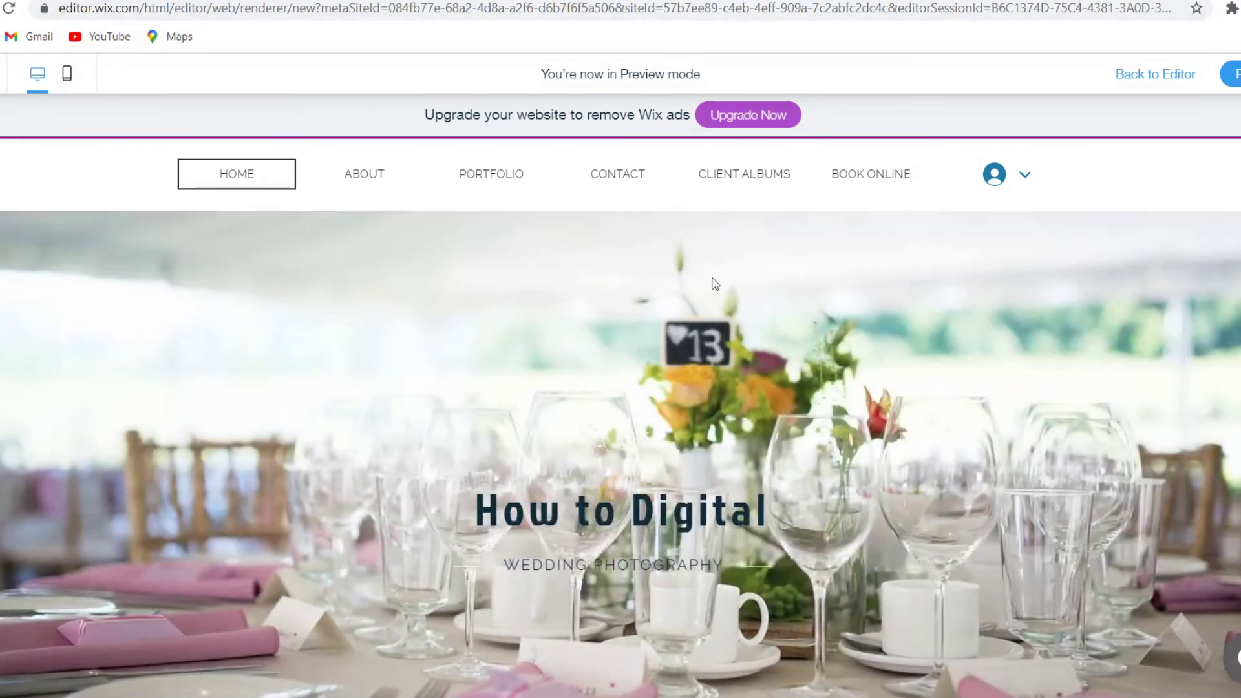
left_click(1115, 76)
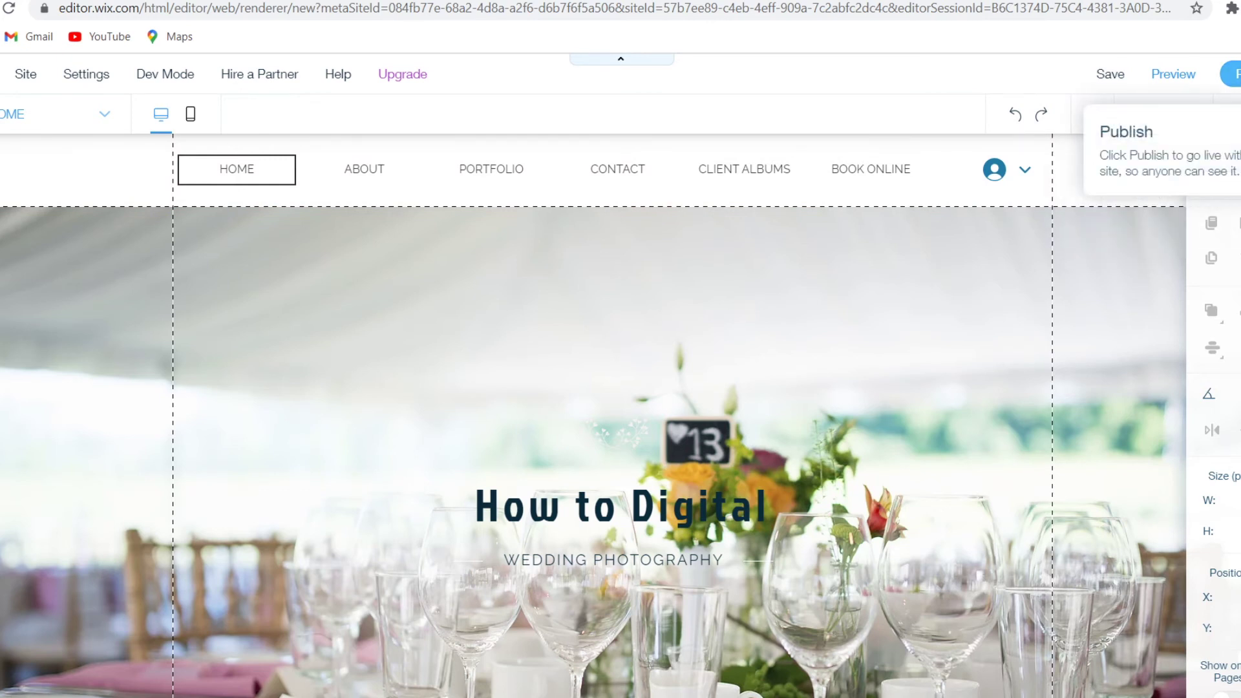
Start publishing the site and enter testwedding as the ending of the free Wix.com domain
left_click(1231, 74)
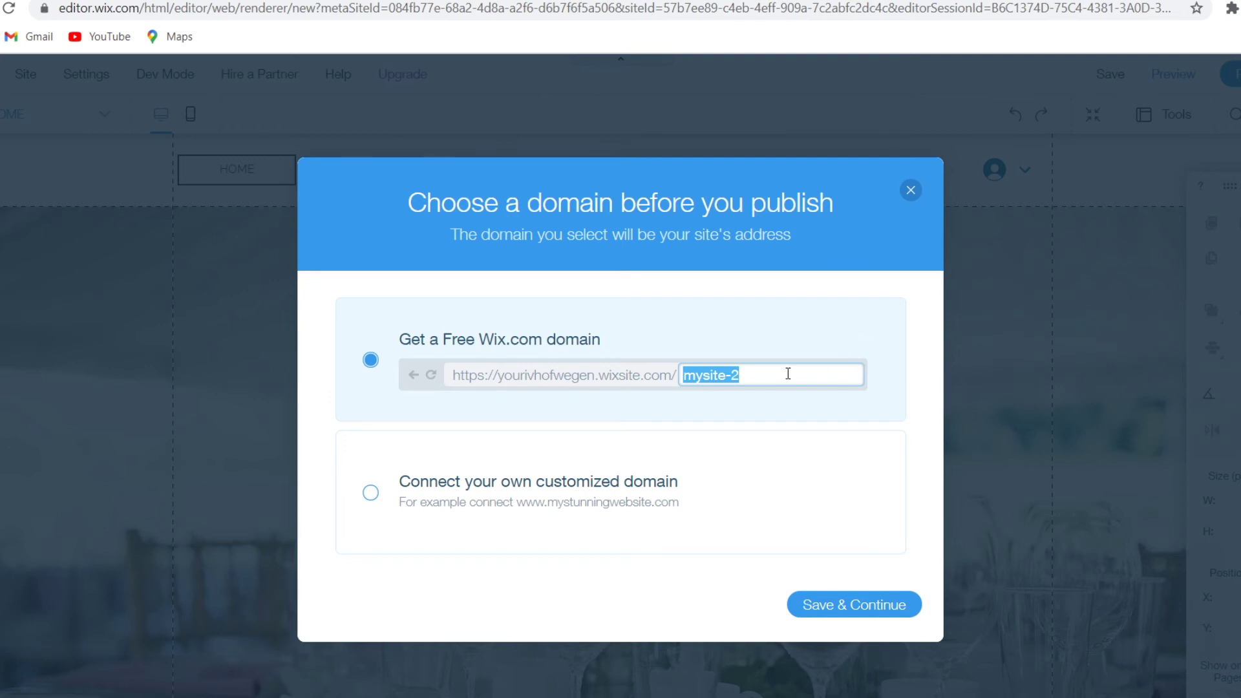
key("BackSpace")
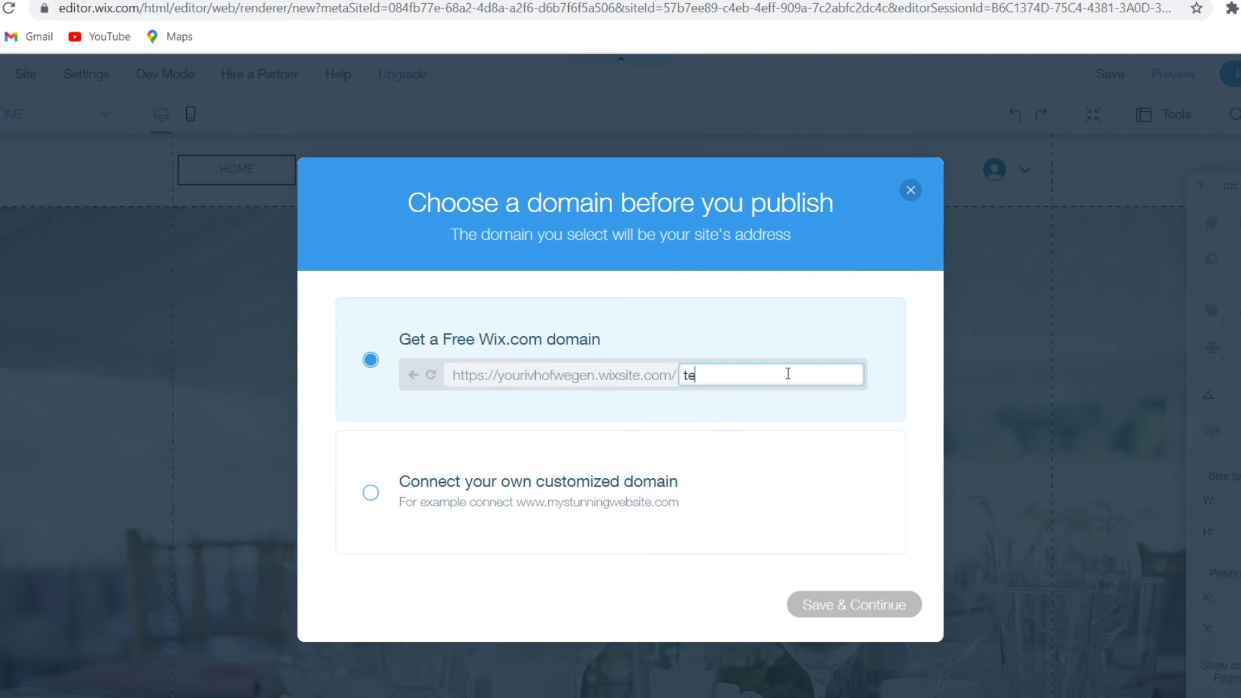
type("testwedding")
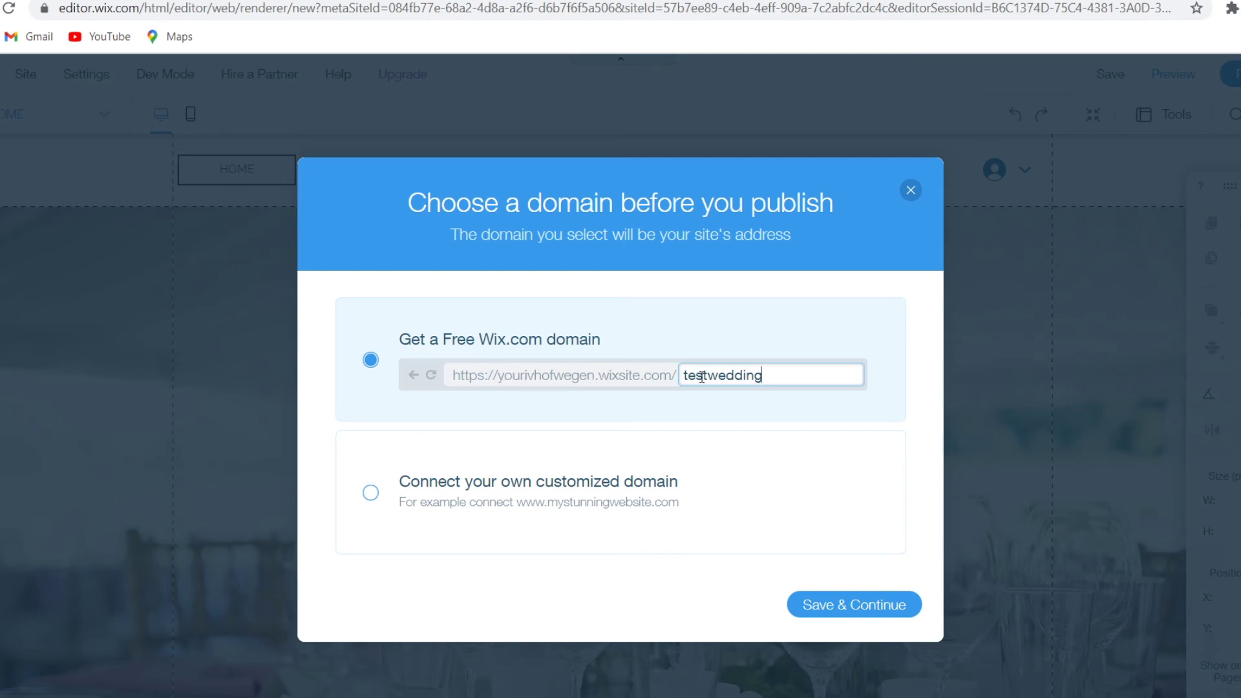
left_click_drag(765, 375, 678, 377)
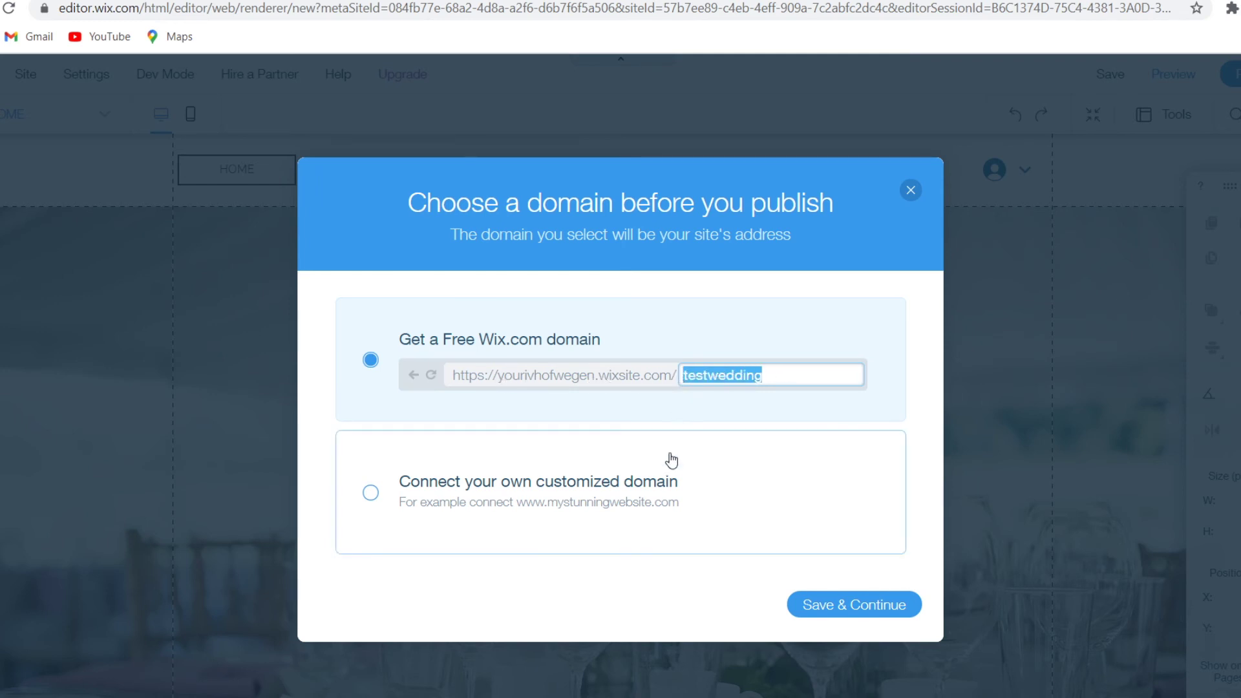
Save the site with the option to connect a customized domain and continue to getting a new domain name
left_click(660, 502)
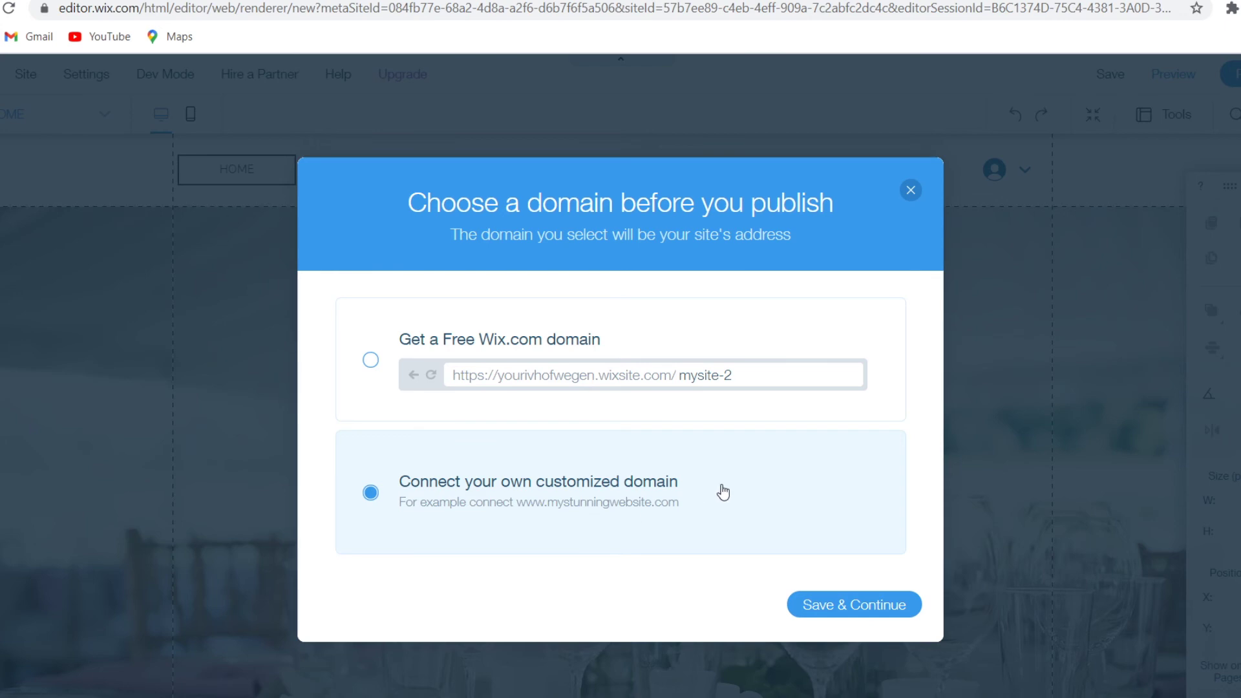
left_click(862, 611)
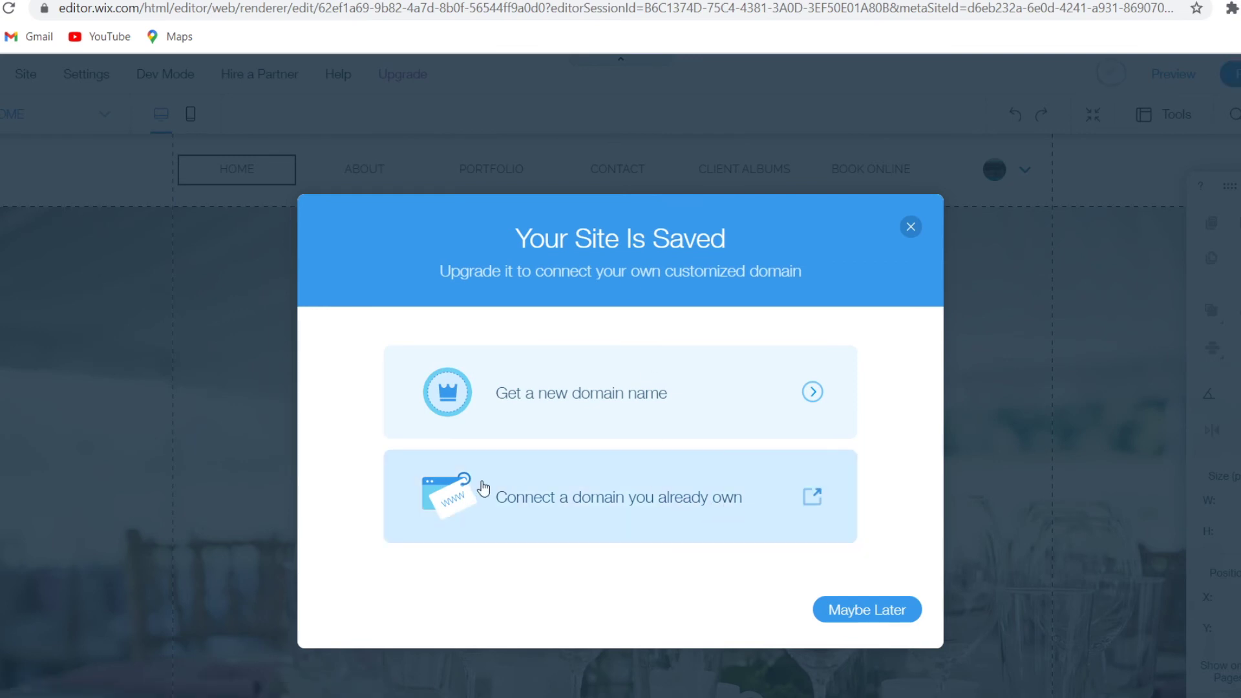
left_click(666, 410)
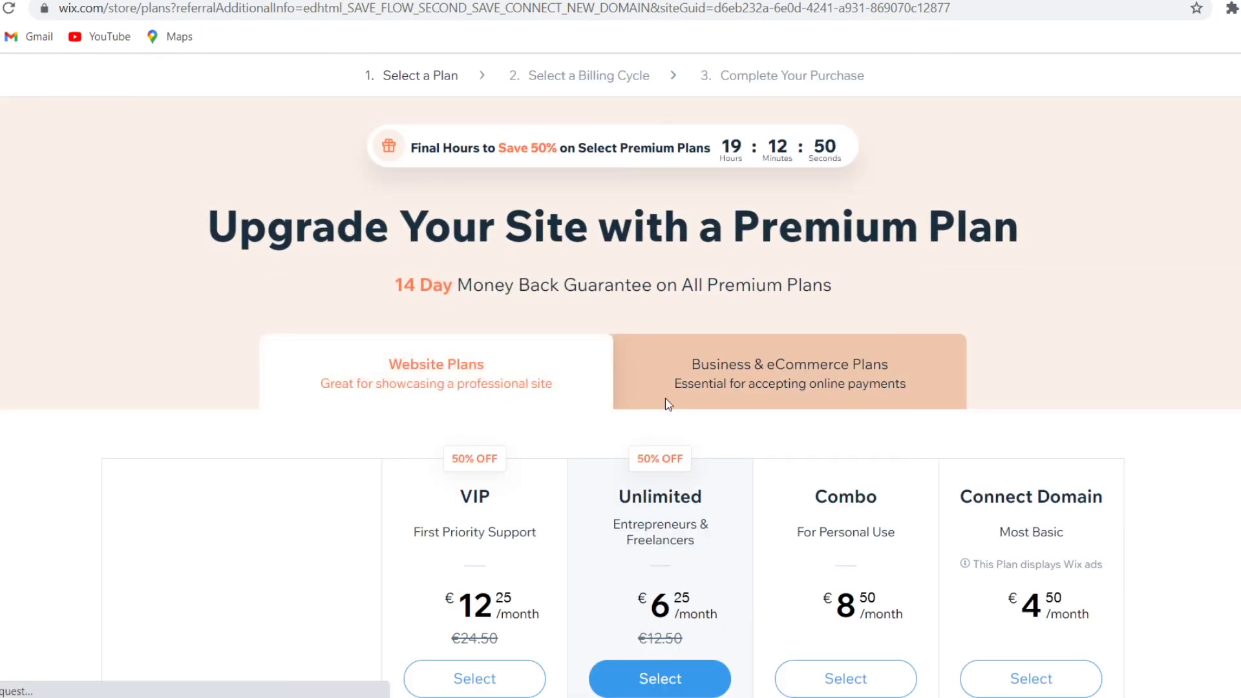
Examine the prices and features of the VIP, Unlimited, Combo and Connect Domain premium website plans
scroll(801, 417, "down", 5)
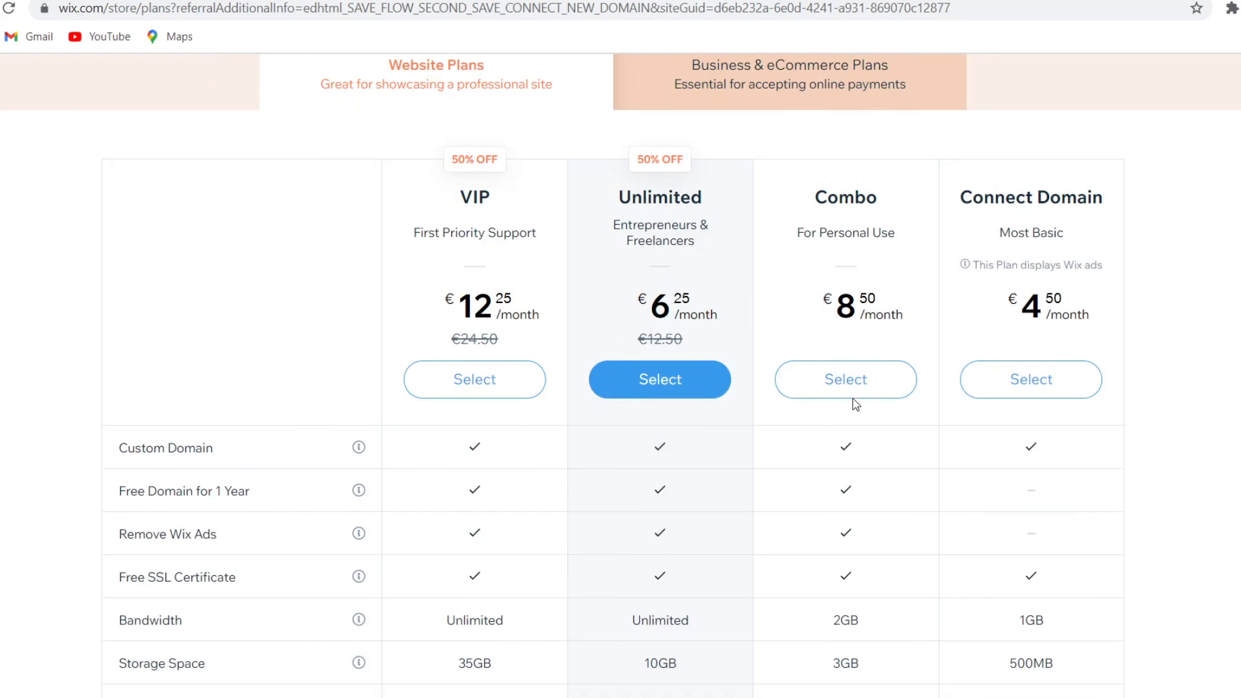
scroll(852, 398, "down", 8)
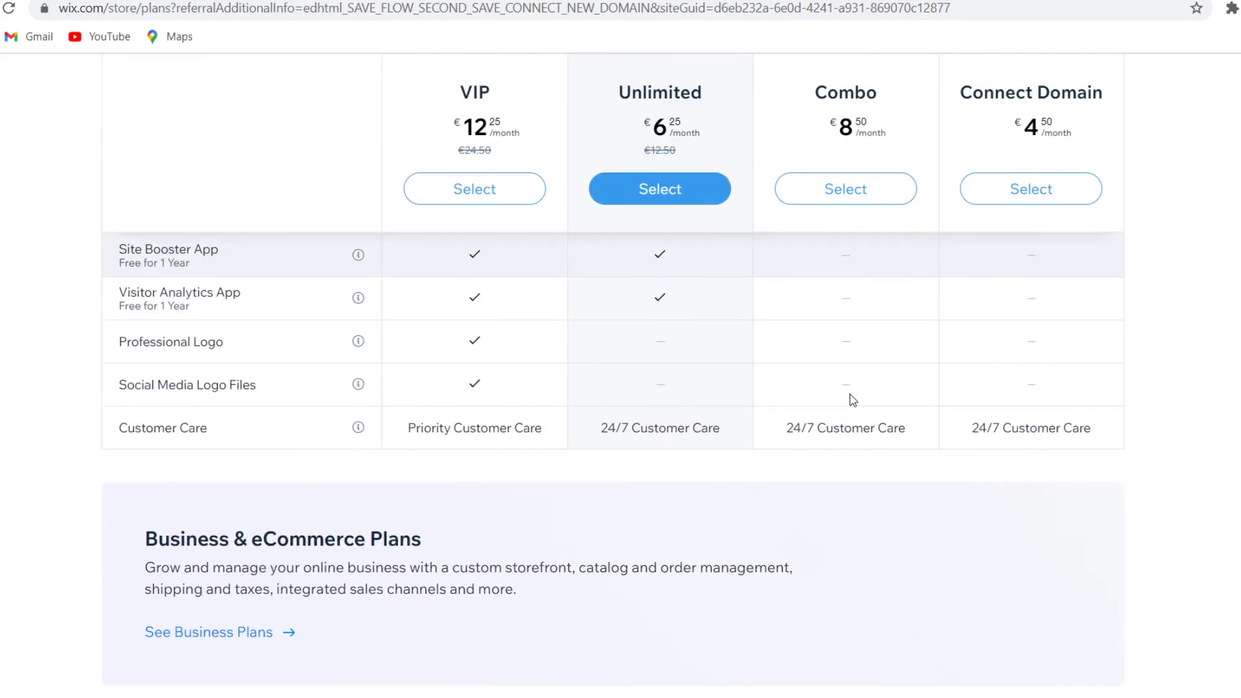
scroll(850, 397, "down", 2)
scroll(850, 401, "up", 15)
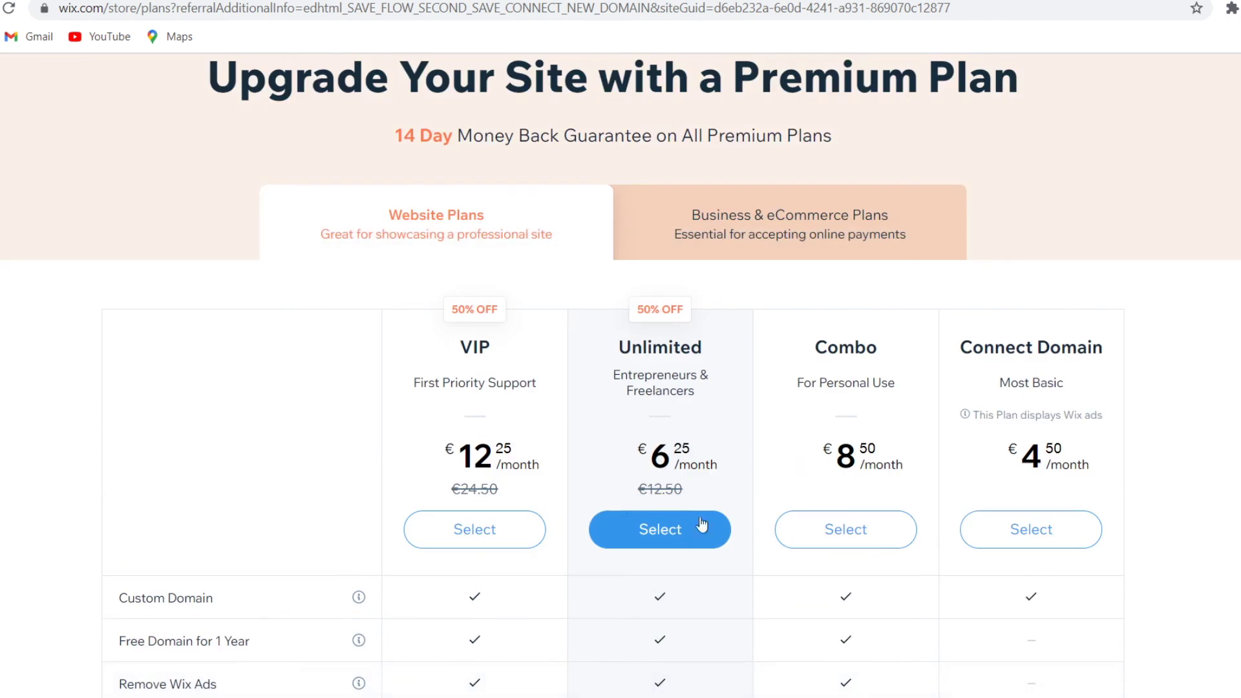
Compare the website plans feature by feature, including free domain, ad removal, bandwidth, storage space, video hours and included apps
scroll(524, 534, "down", 5)
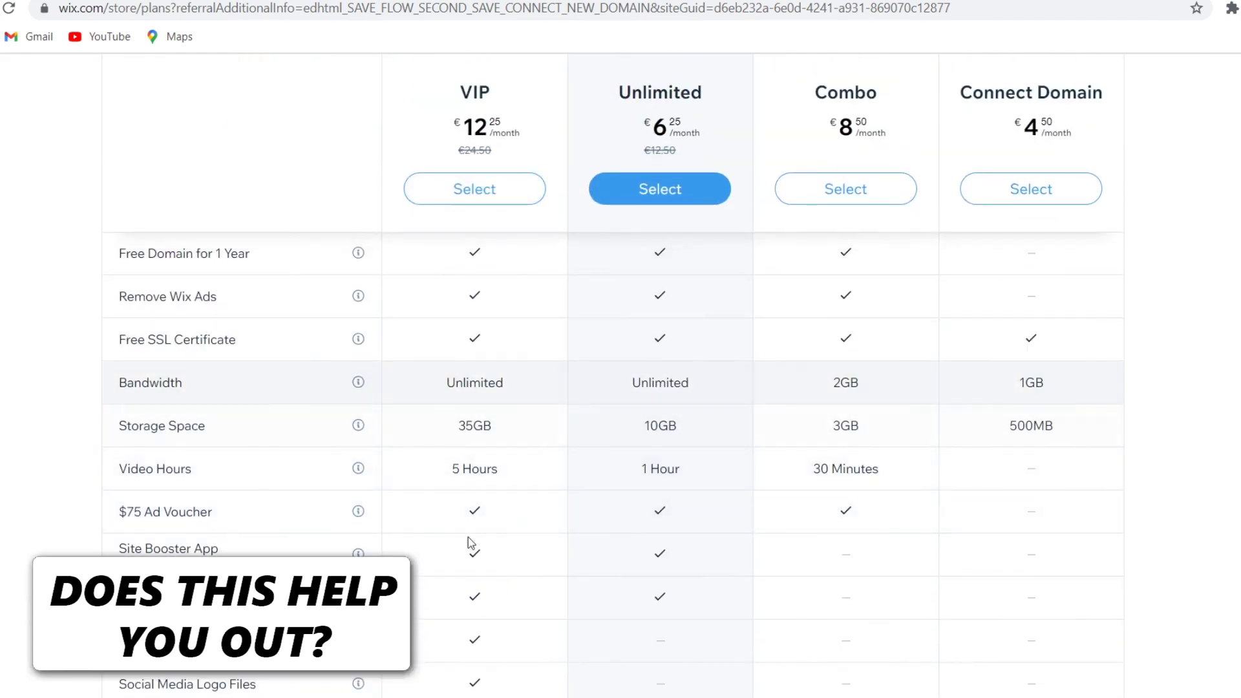
scroll(468, 539, "up", 3)
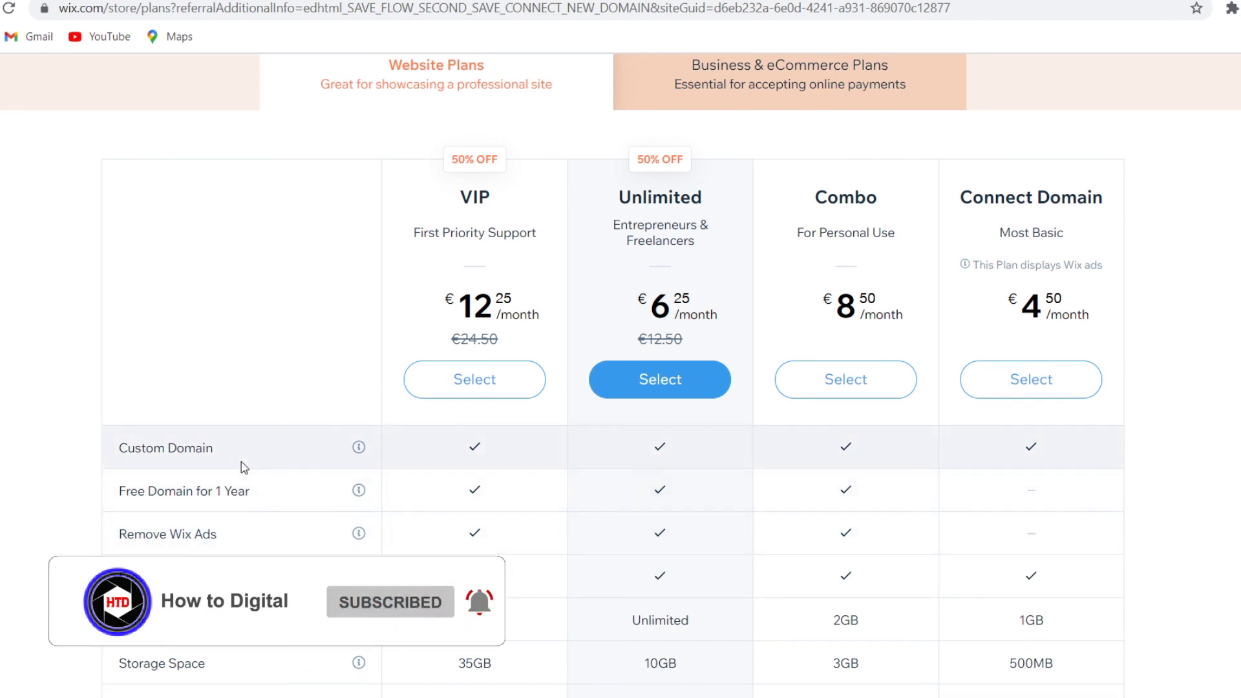
scroll(241, 468, "down", 3)
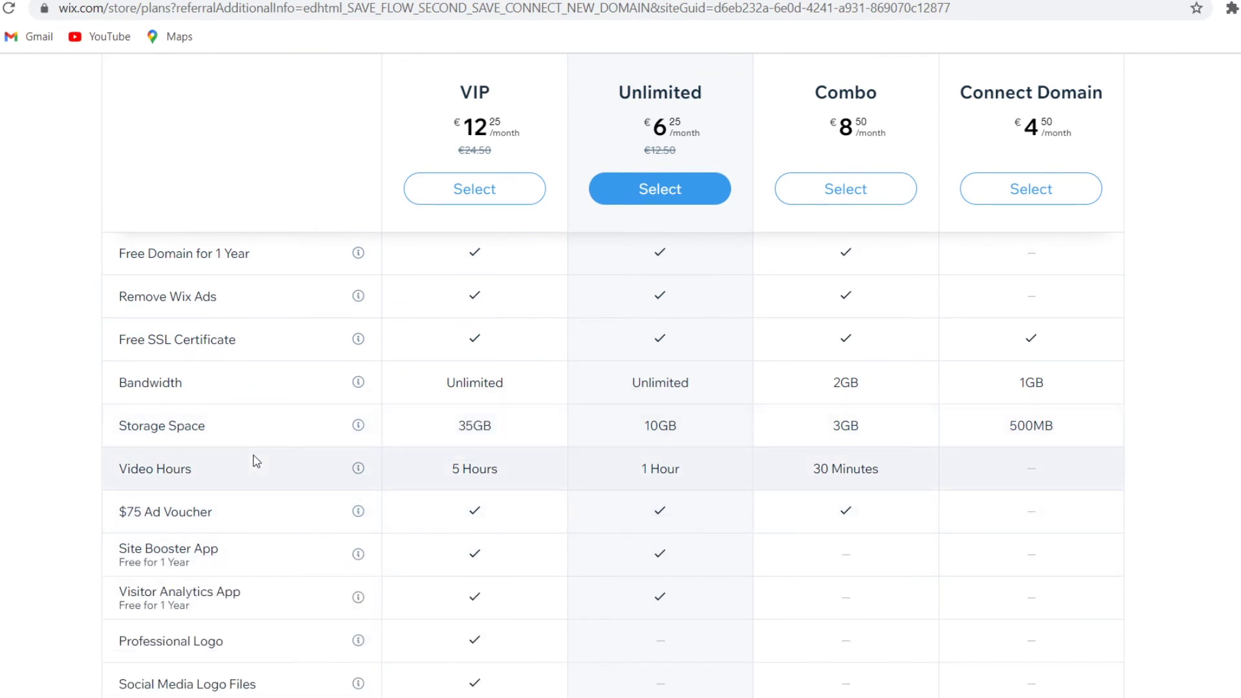
scroll(228, 495, "down", 4)
scroll(564, 562, "up", 10)
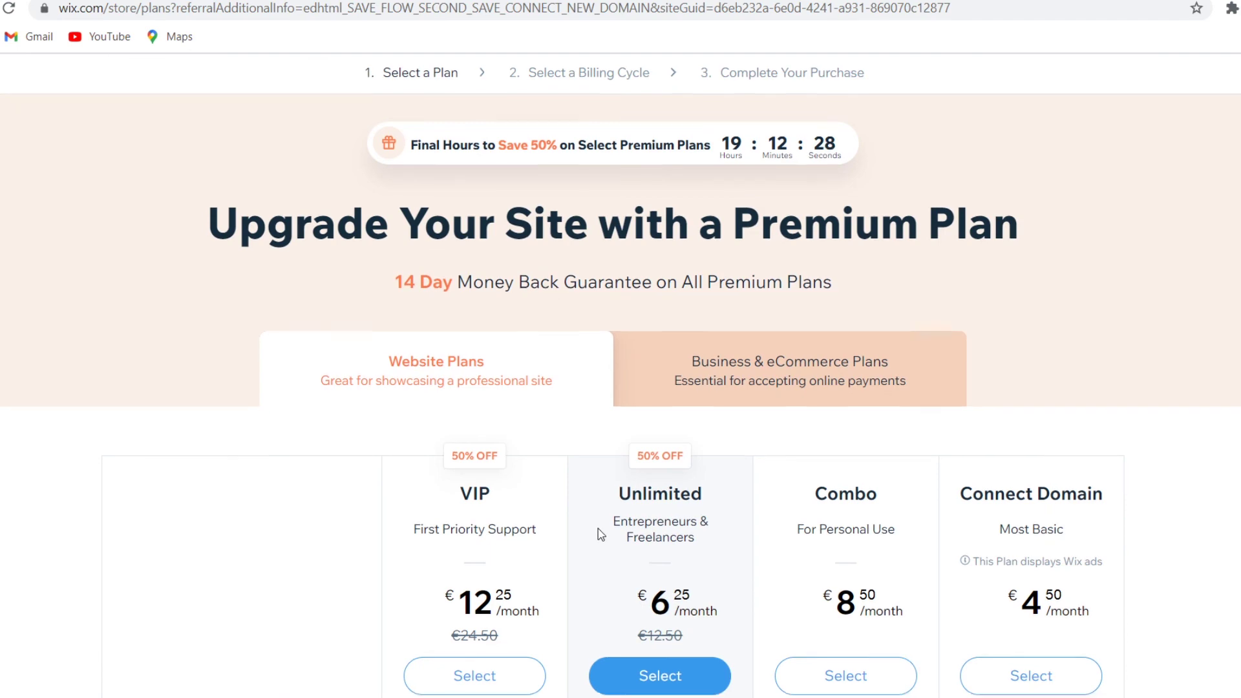
scroll(590, 549, "down", 7)
scroll(362, 388, "up", 3)
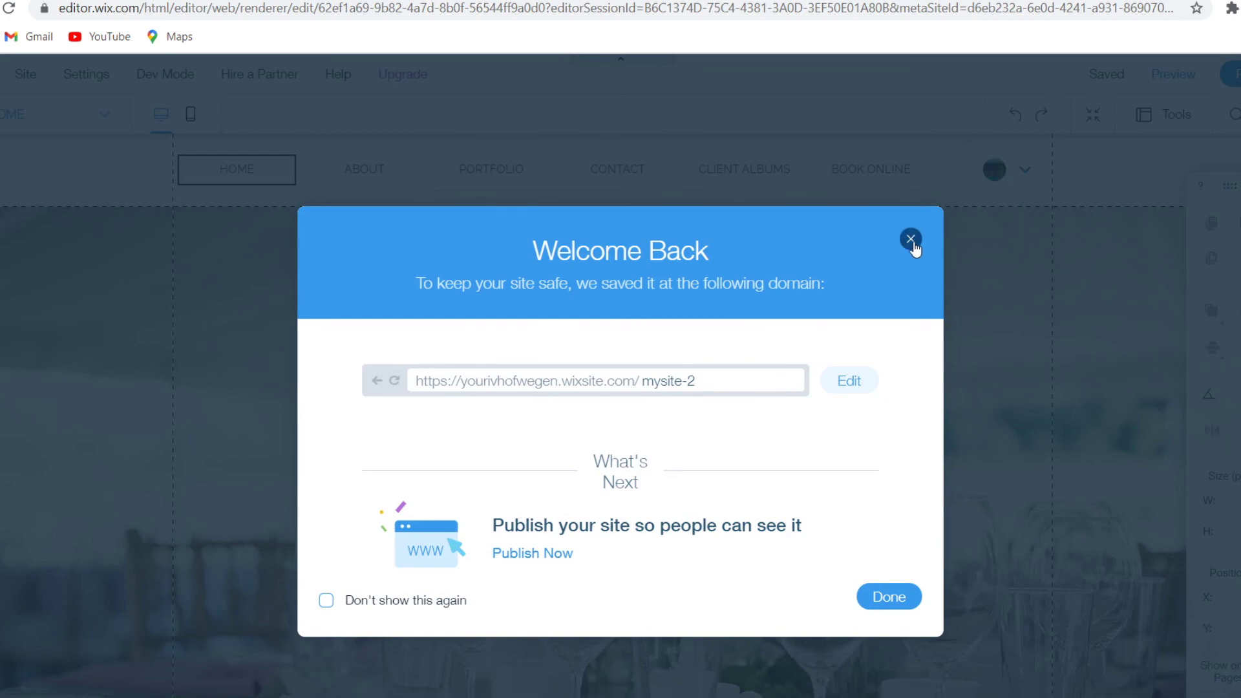
Dismiss the Welcome Back message in the editor and open the live howtodigitalstore.com site from My Sites
left_click(911, 240)
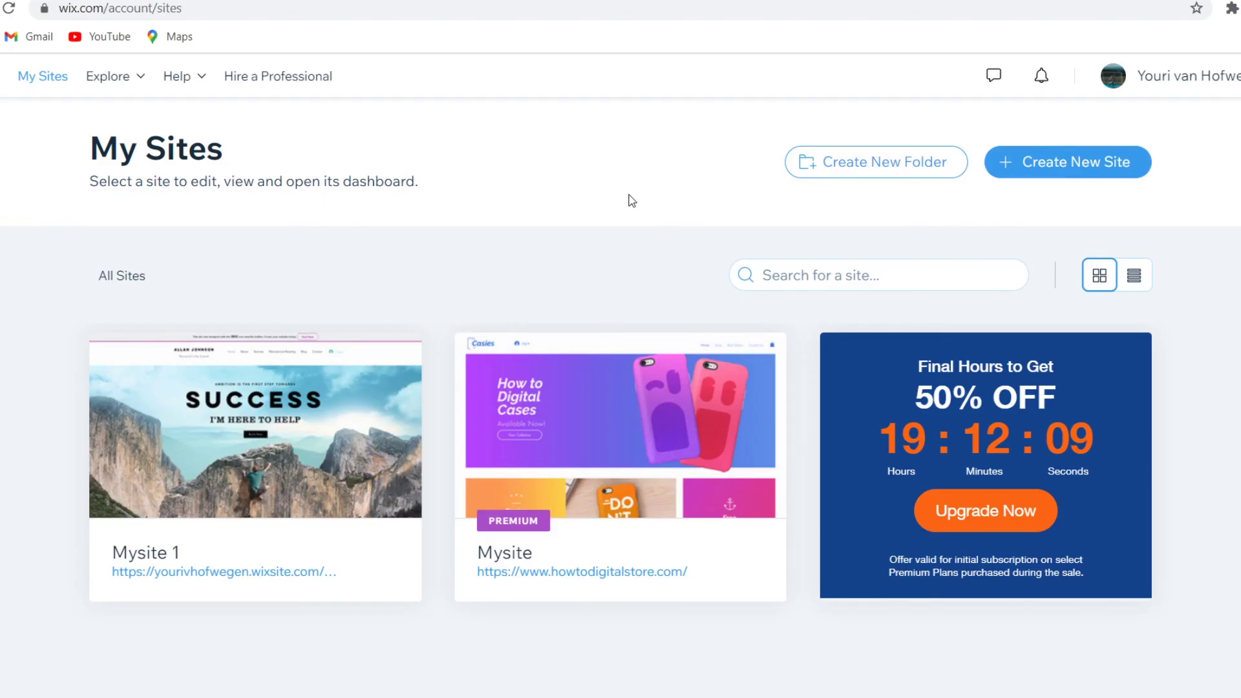
mouse_move(529, 573)
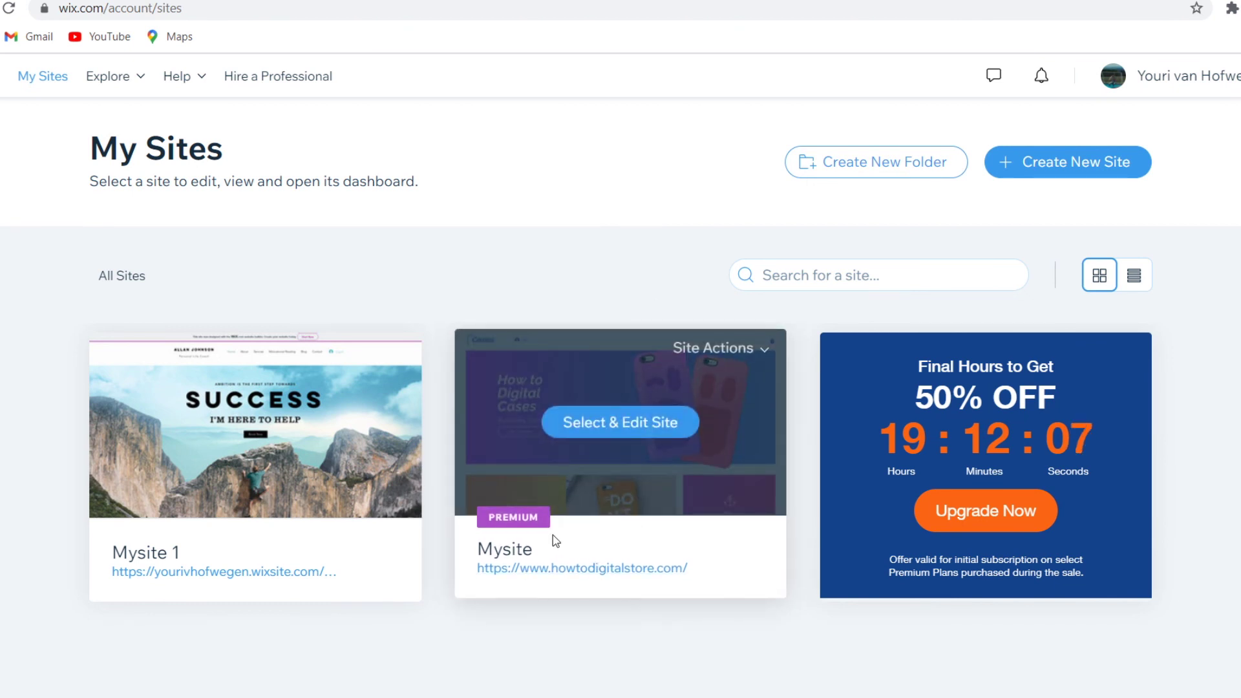
left_click(642, 573)
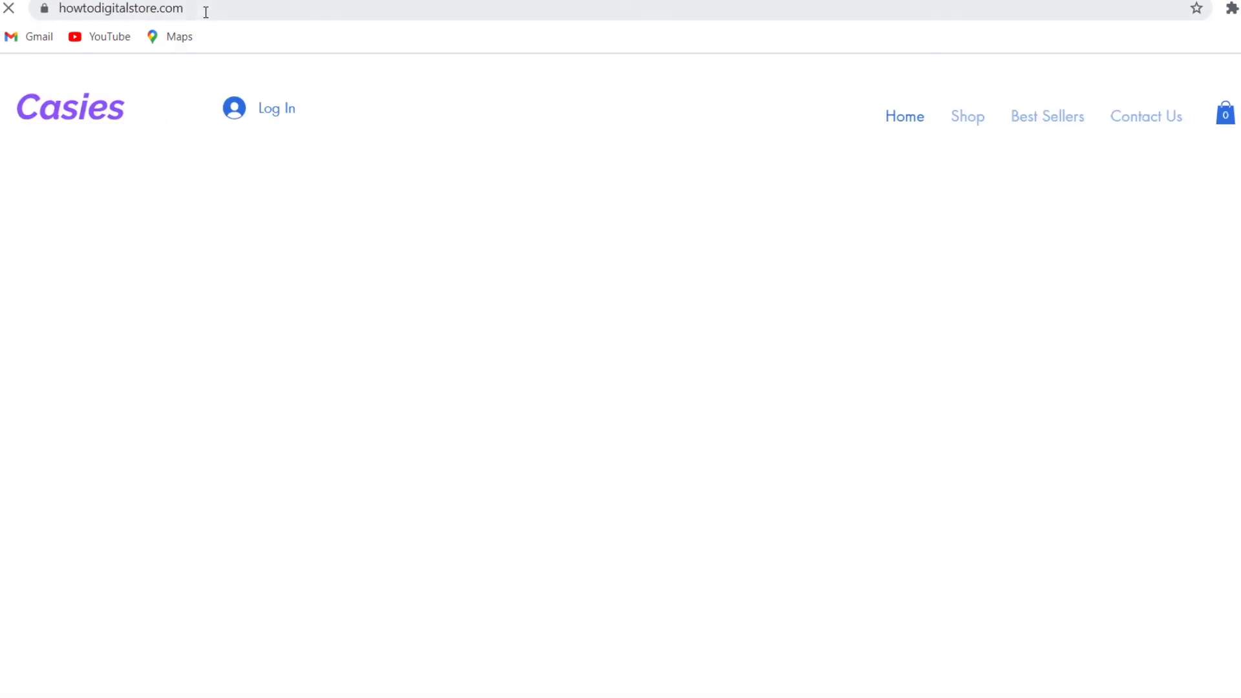
Check the custom domain in the store's web address and look through the Casies home page
left_click_drag(205, 11, 37, 3)
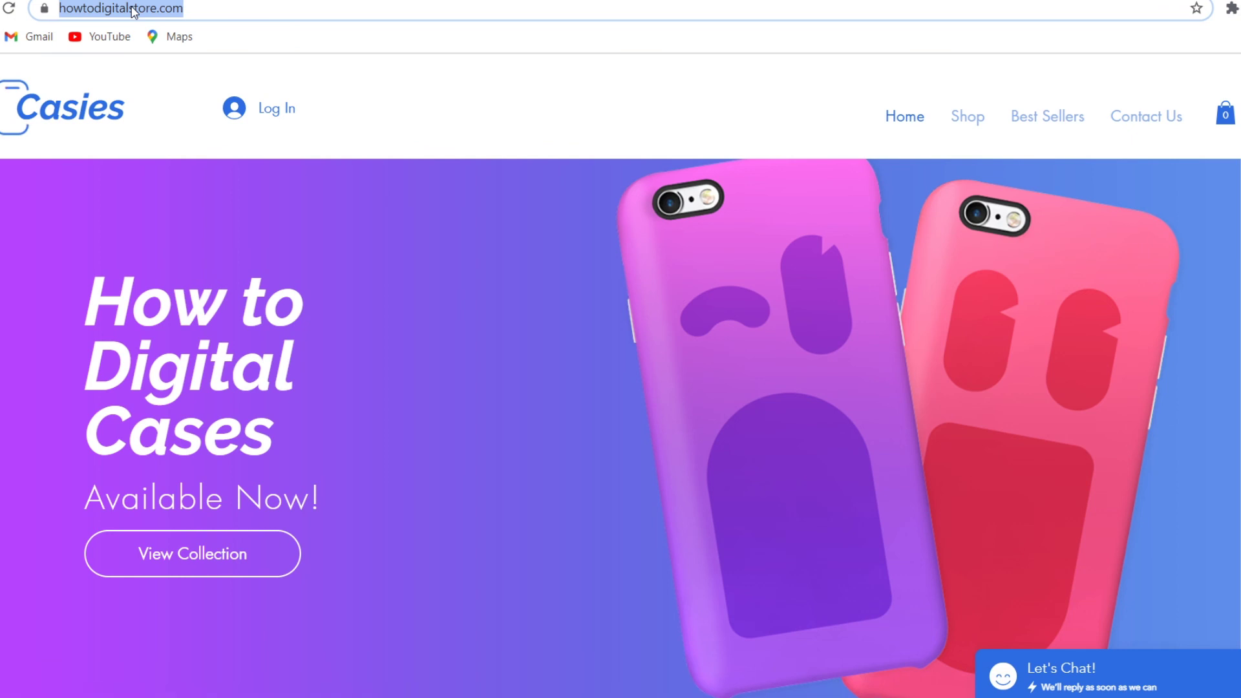
left_click(469, 131)
scroll(707, 354, "down", 15)
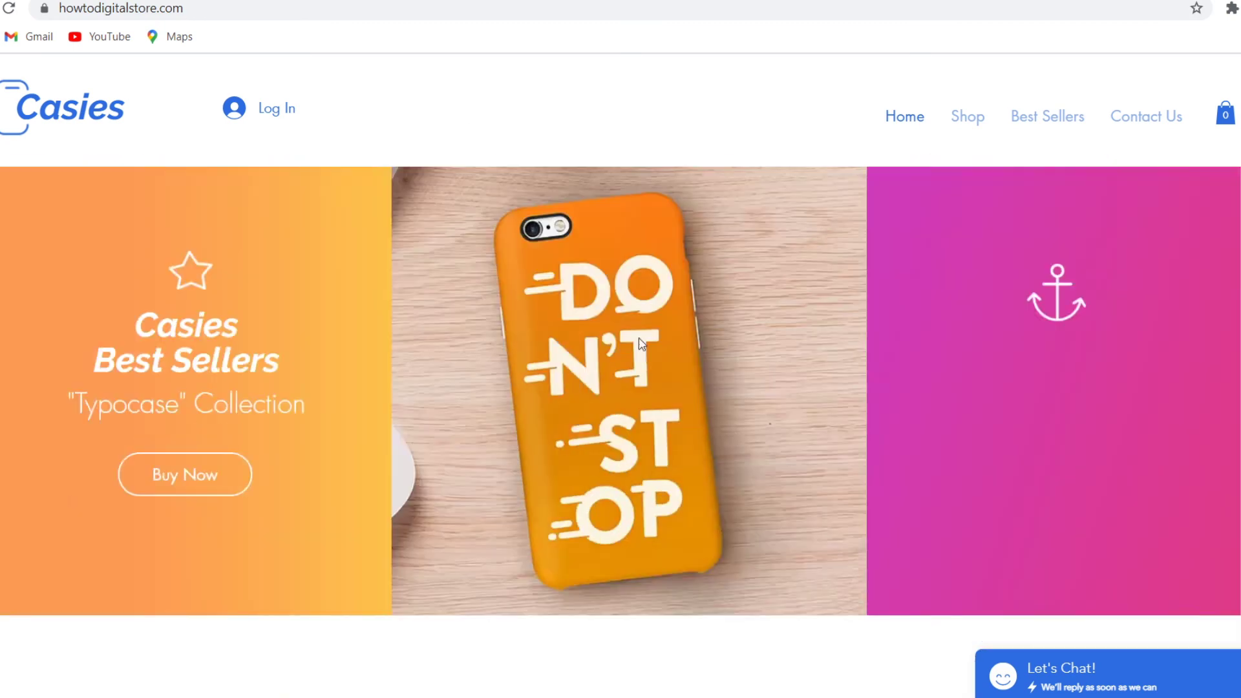
scroll(709, 354, "down", 10)
scroll(717, 365, "up", 20)
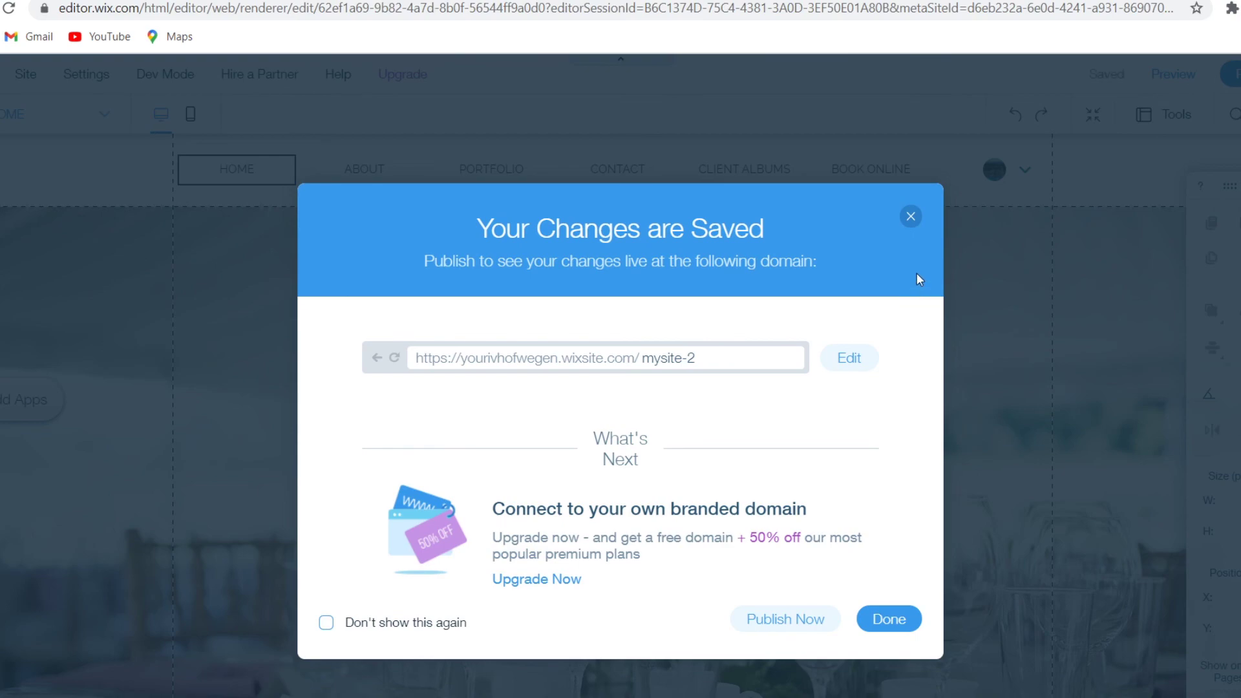
Dismiss the saved-changes message in the editor and preview the wedding photography site's Home page
left_click(910, 216)
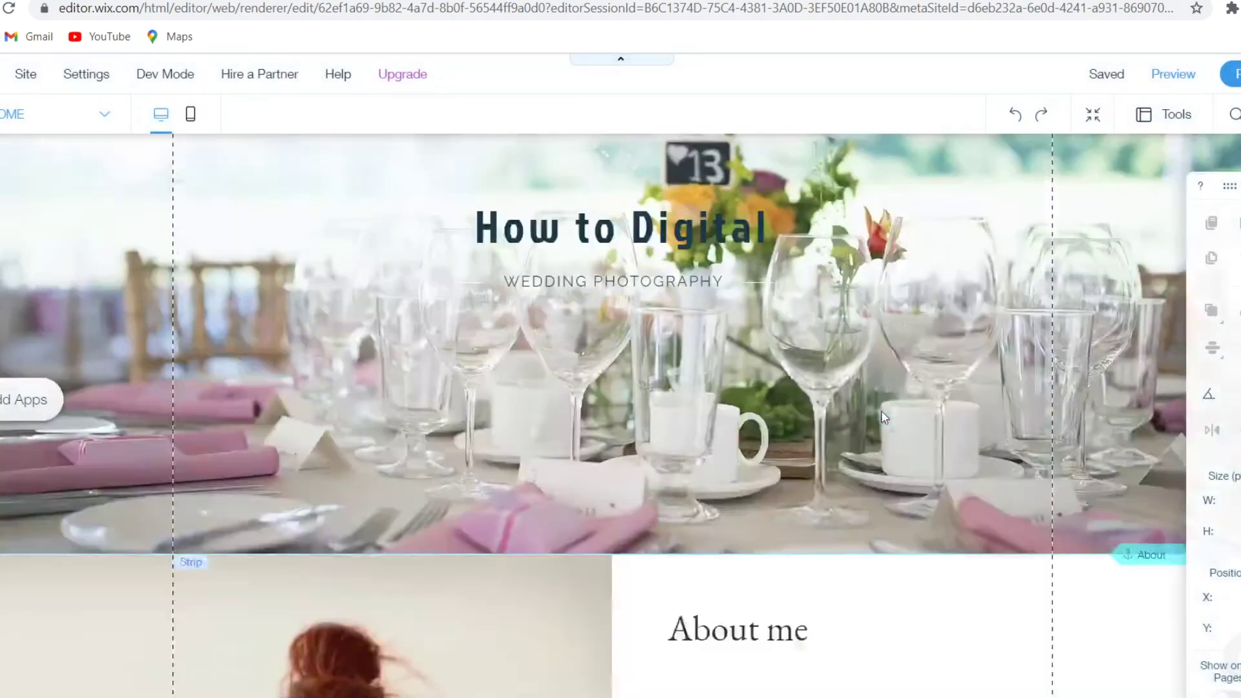
scroll(881, 410, "down", 10)
scroll(886, 413, "up", 10)
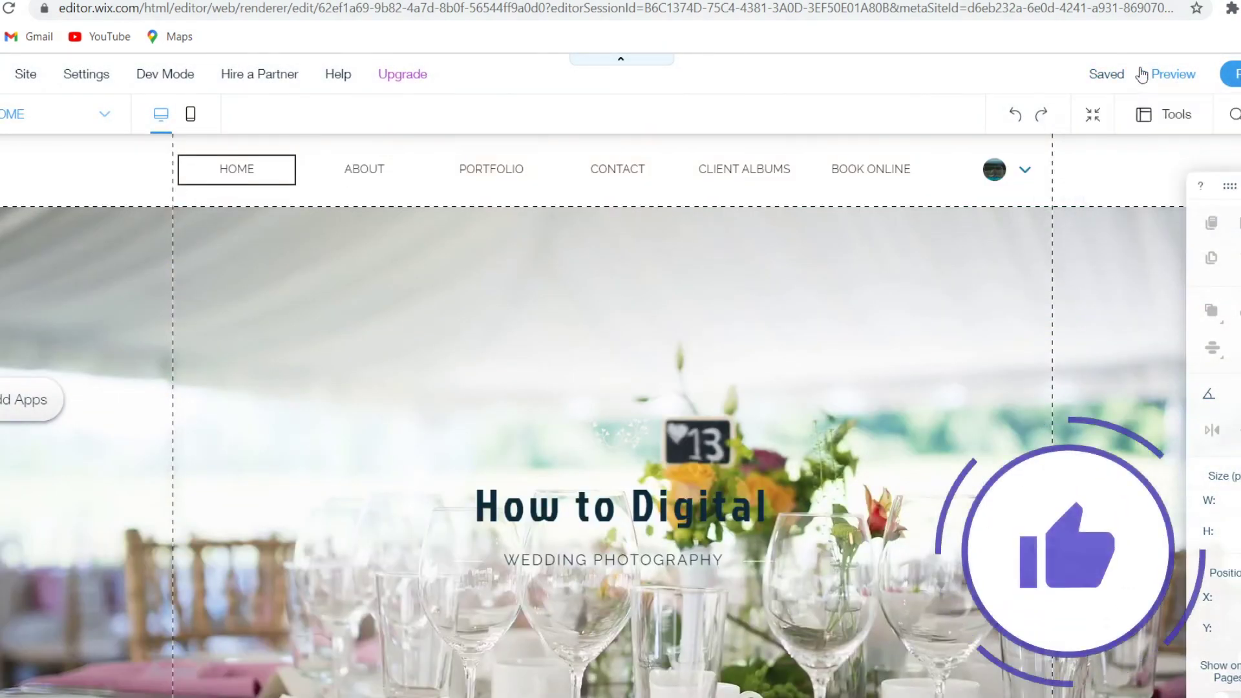
left_click(1178, 76)
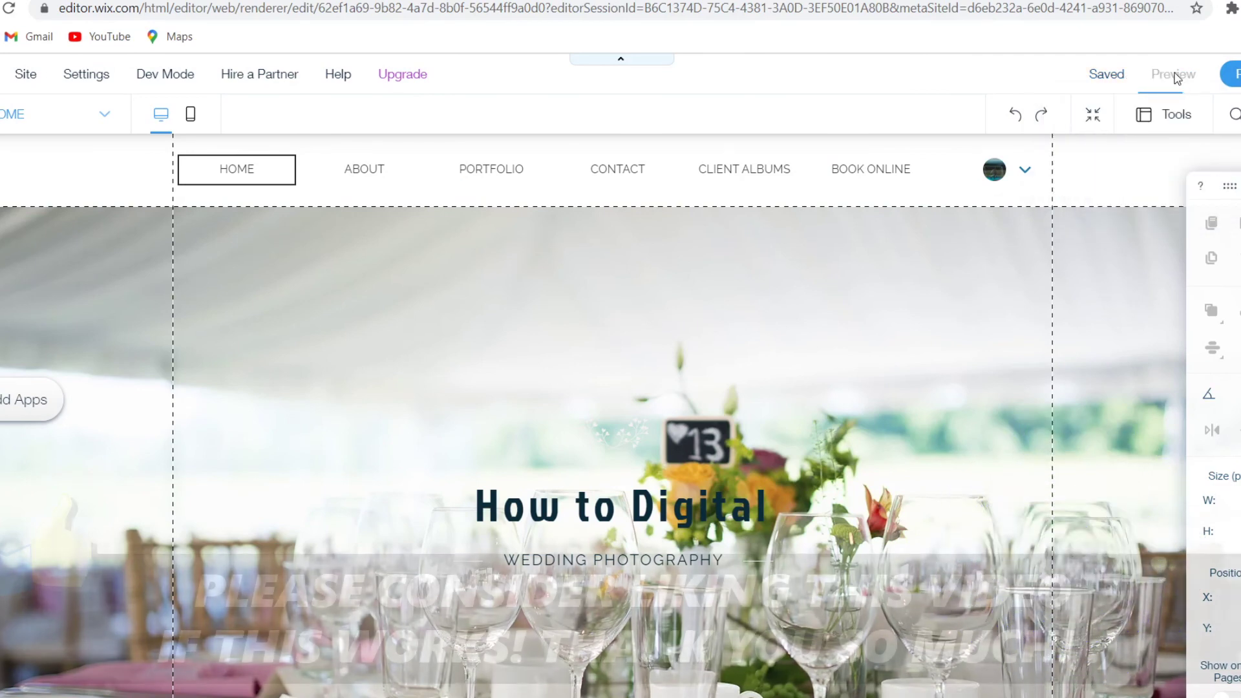